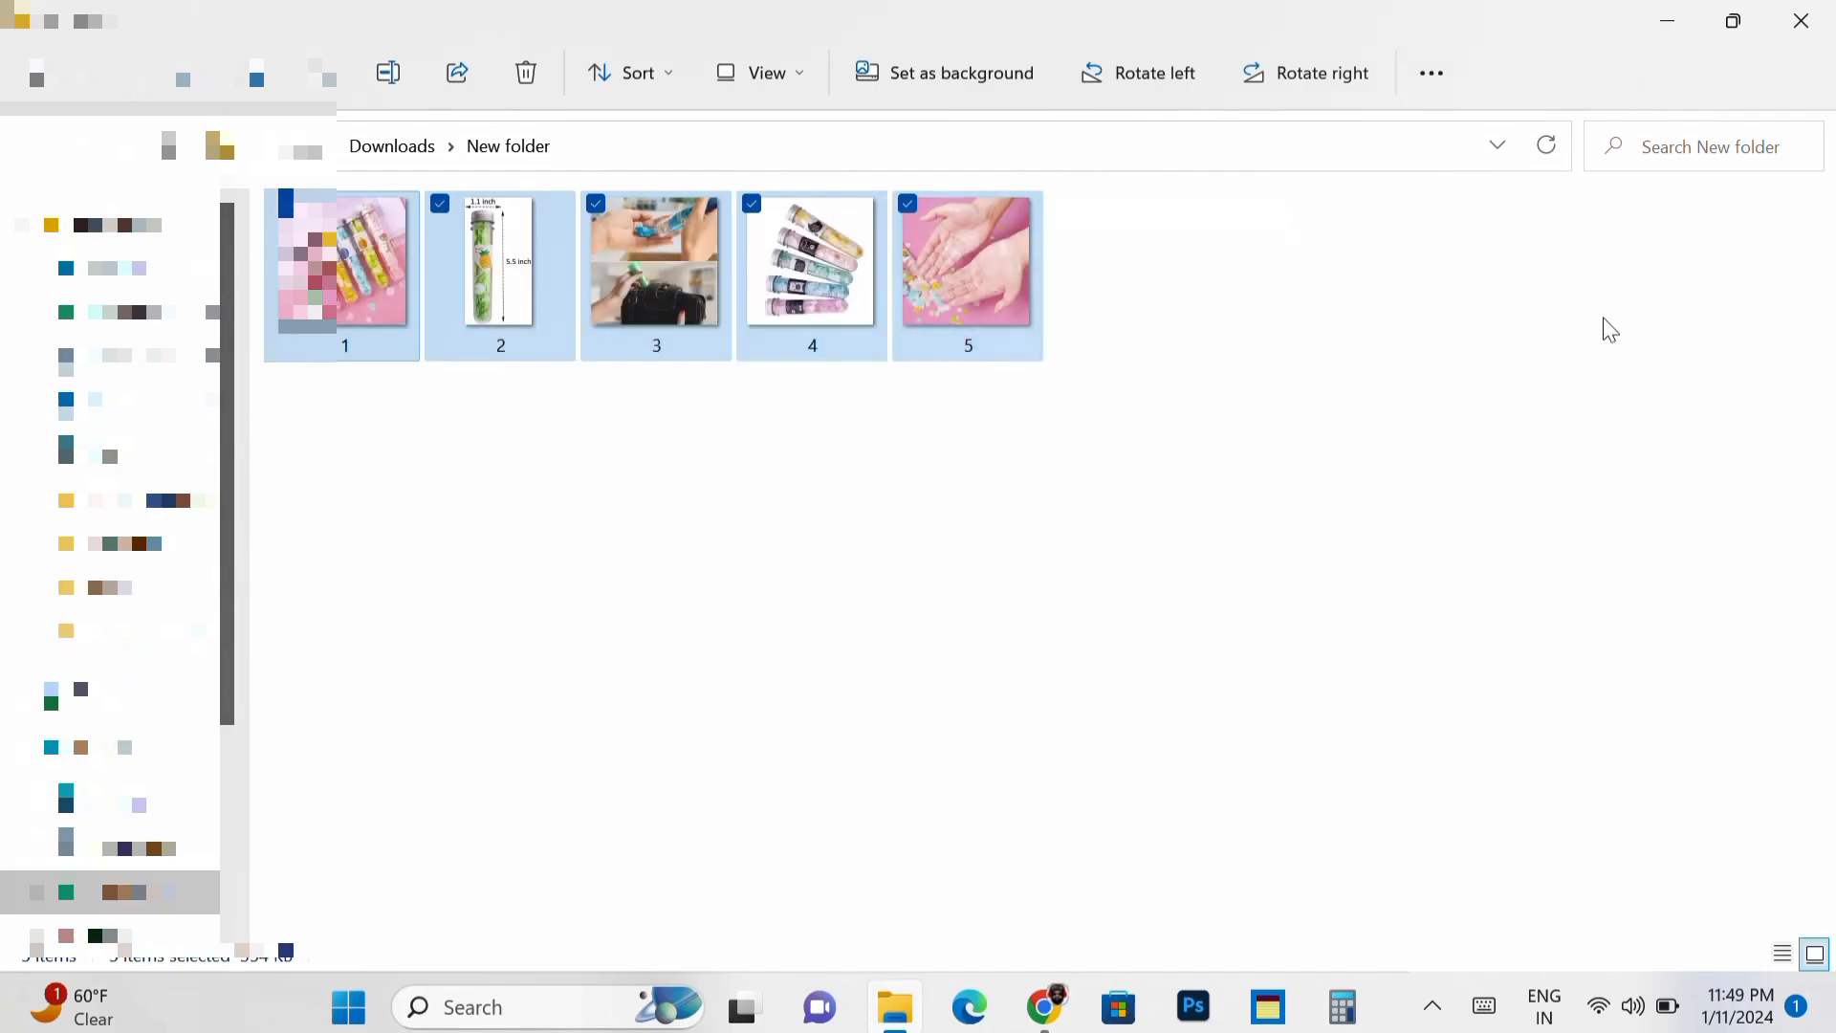
# - Switch to the Flipkart Seller Dashboard in Chrome, search the verticals for "soap" and choose Health & Beauty / Bath and Spa / Soaps
pyautogui.click(1044, 1007)
pyautogui.click(578, 447)
pyautogui.write('soap')
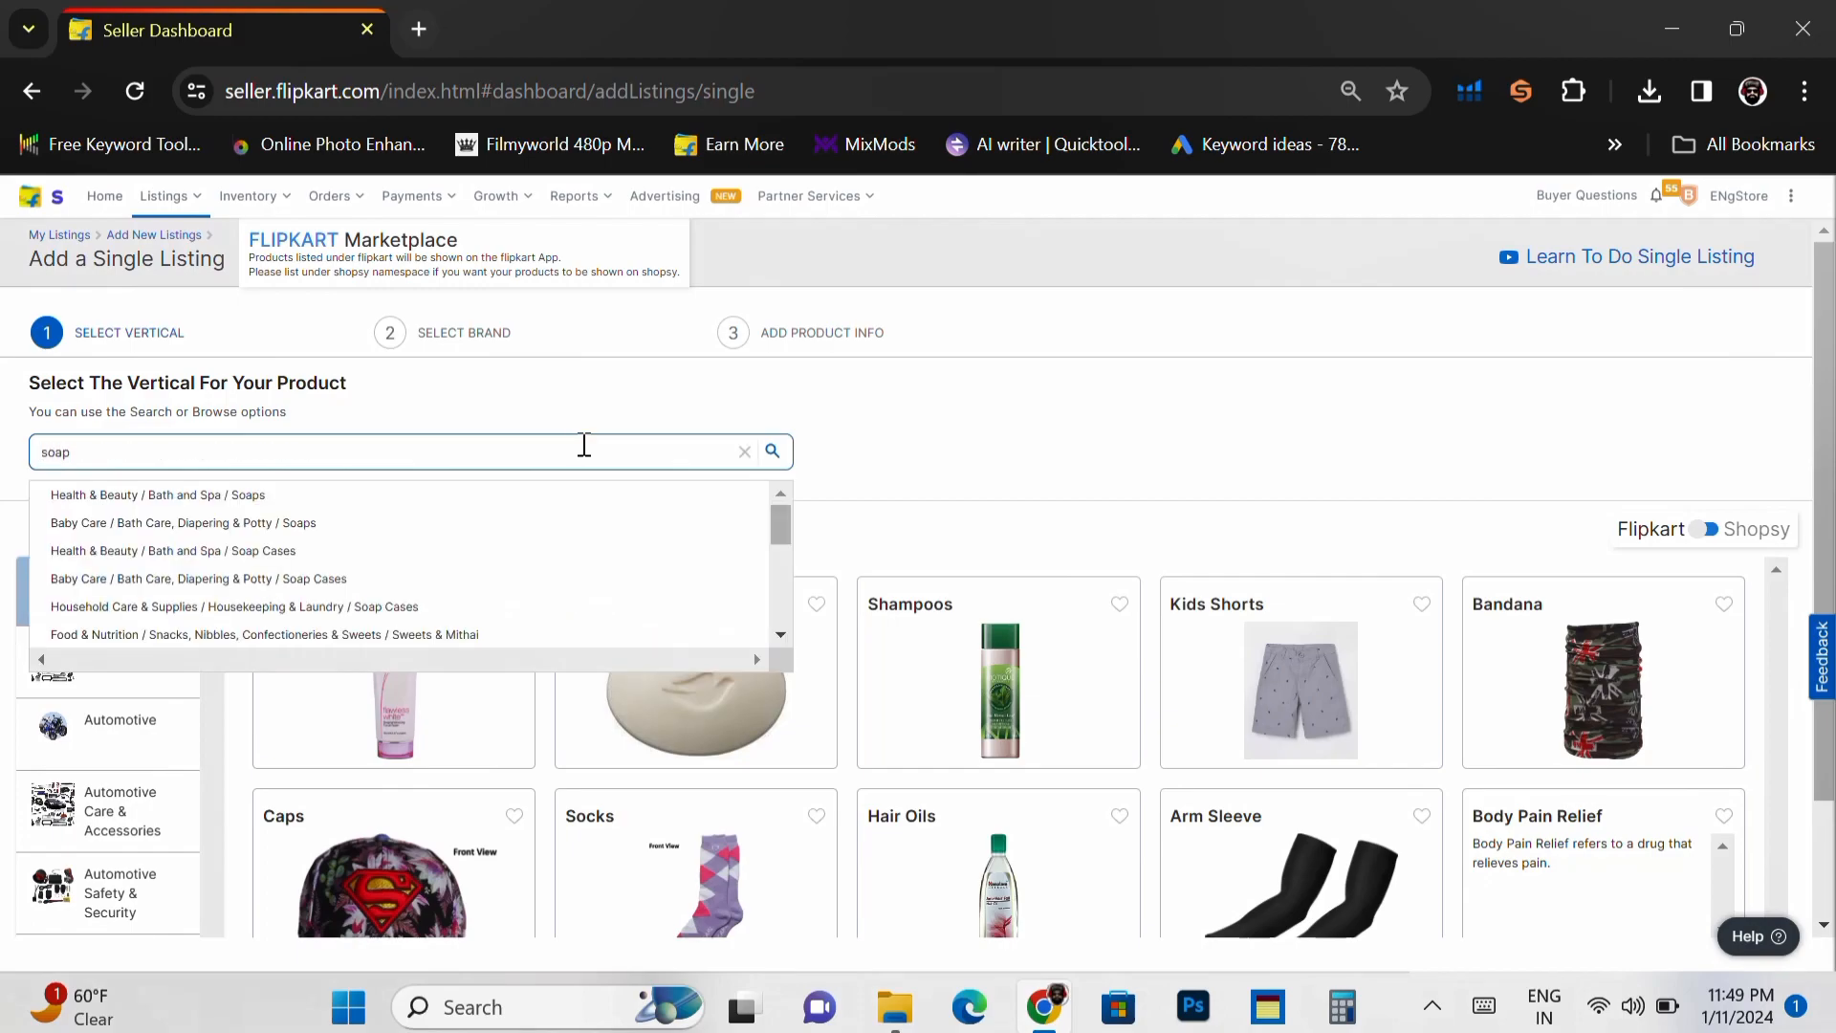
pyautogui.click(574, 497)
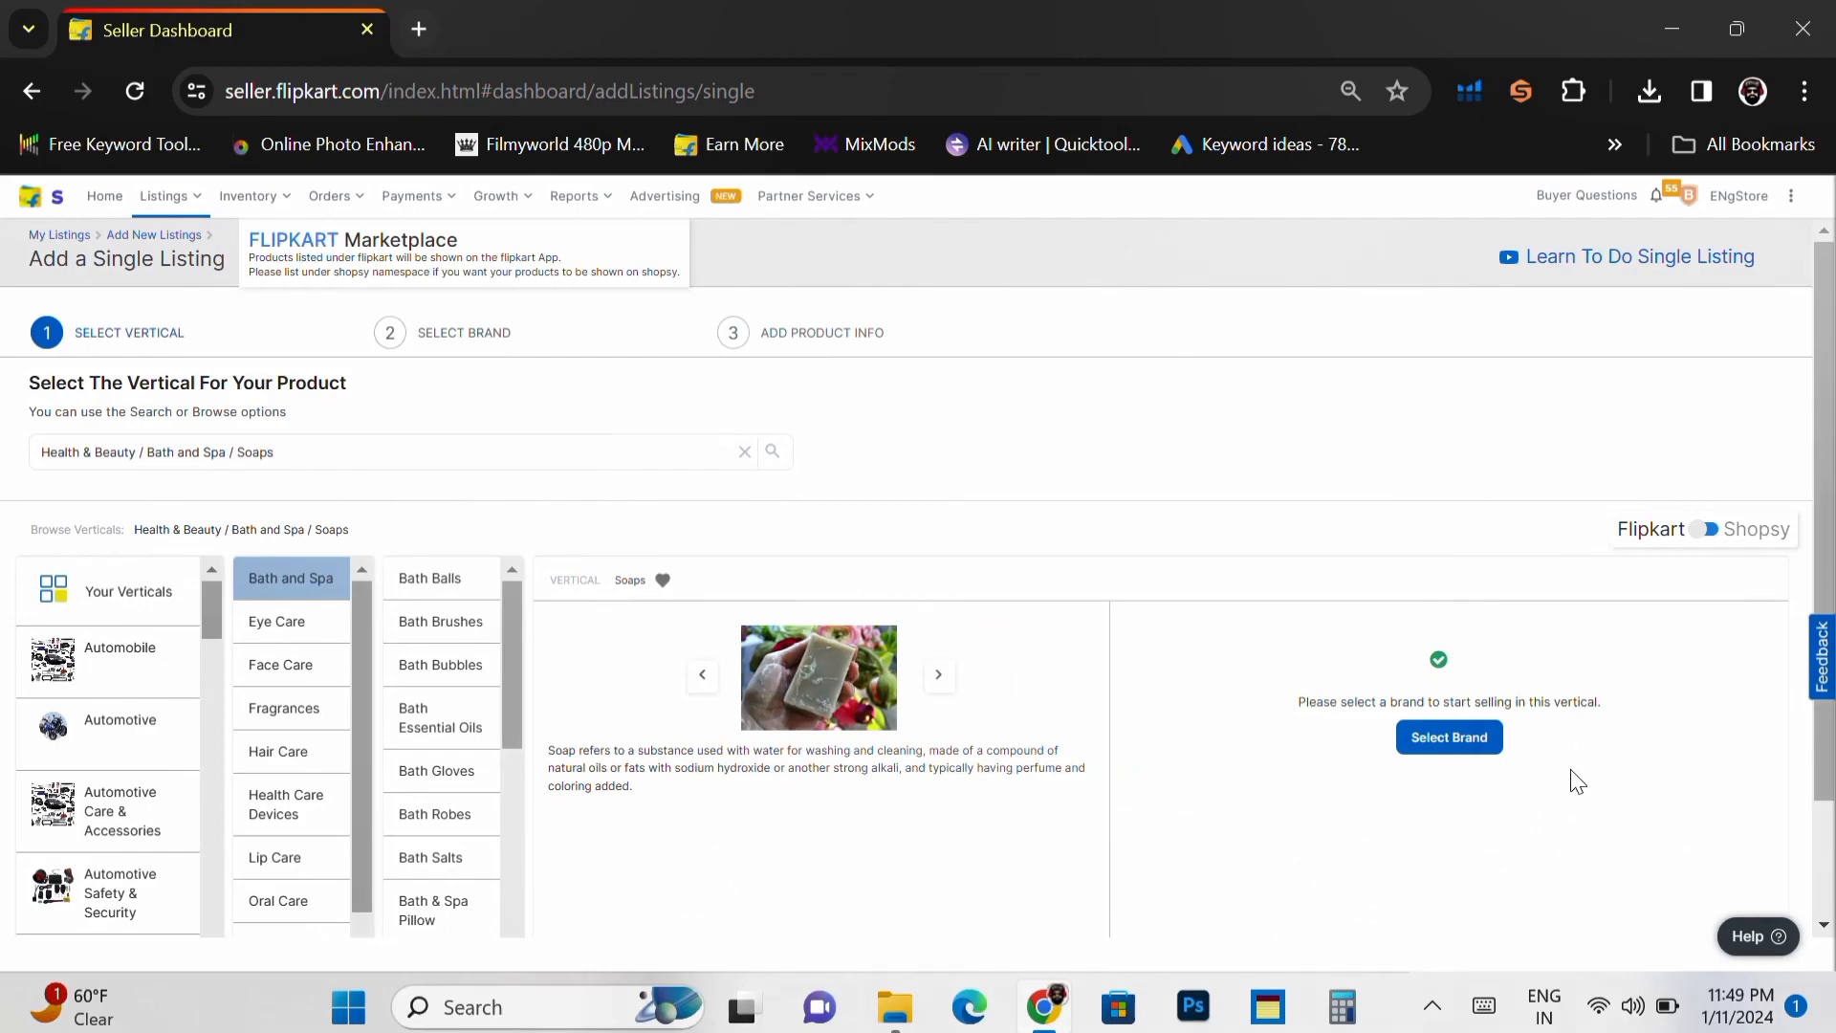
# - Check the brand NG MART for this vertical and start creating a new listing with it
pyautogui.click(1475, 746)
pyautogui.click(374, 454)
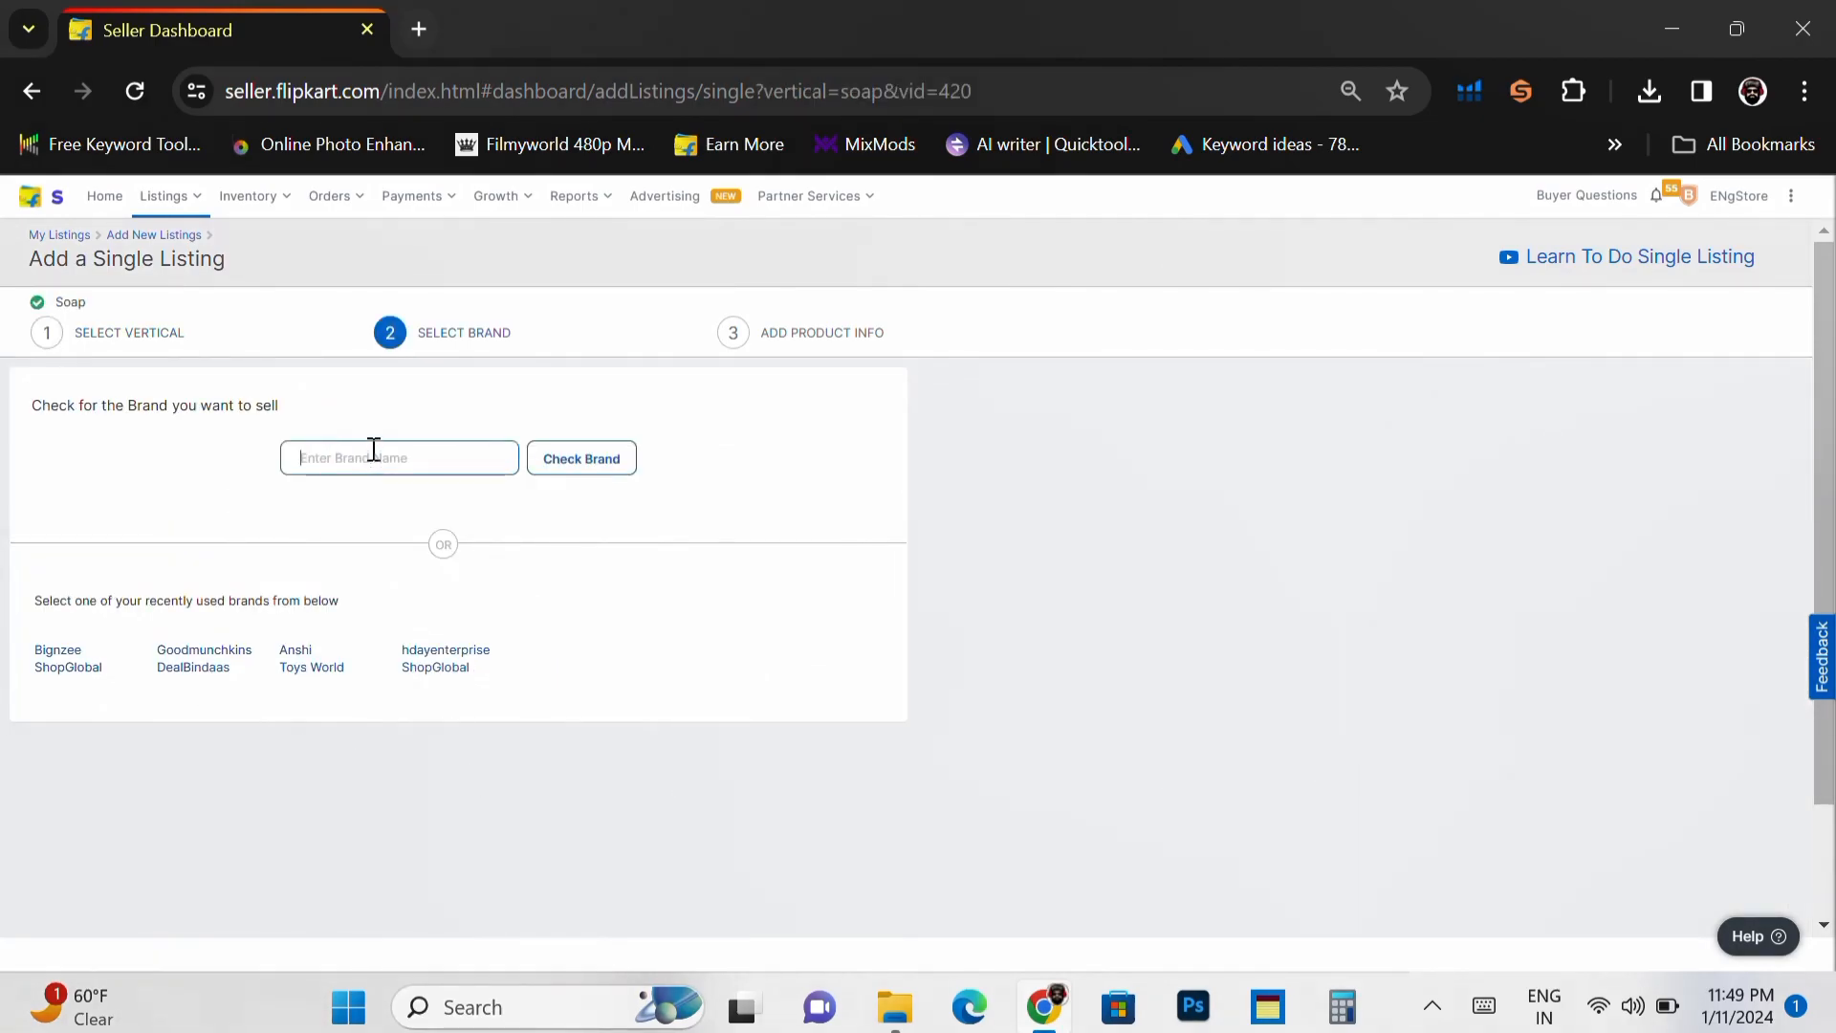
pyautogui.write('NG MART')
pyautogui.press('Return')
pyautogui.click(1367, 543)
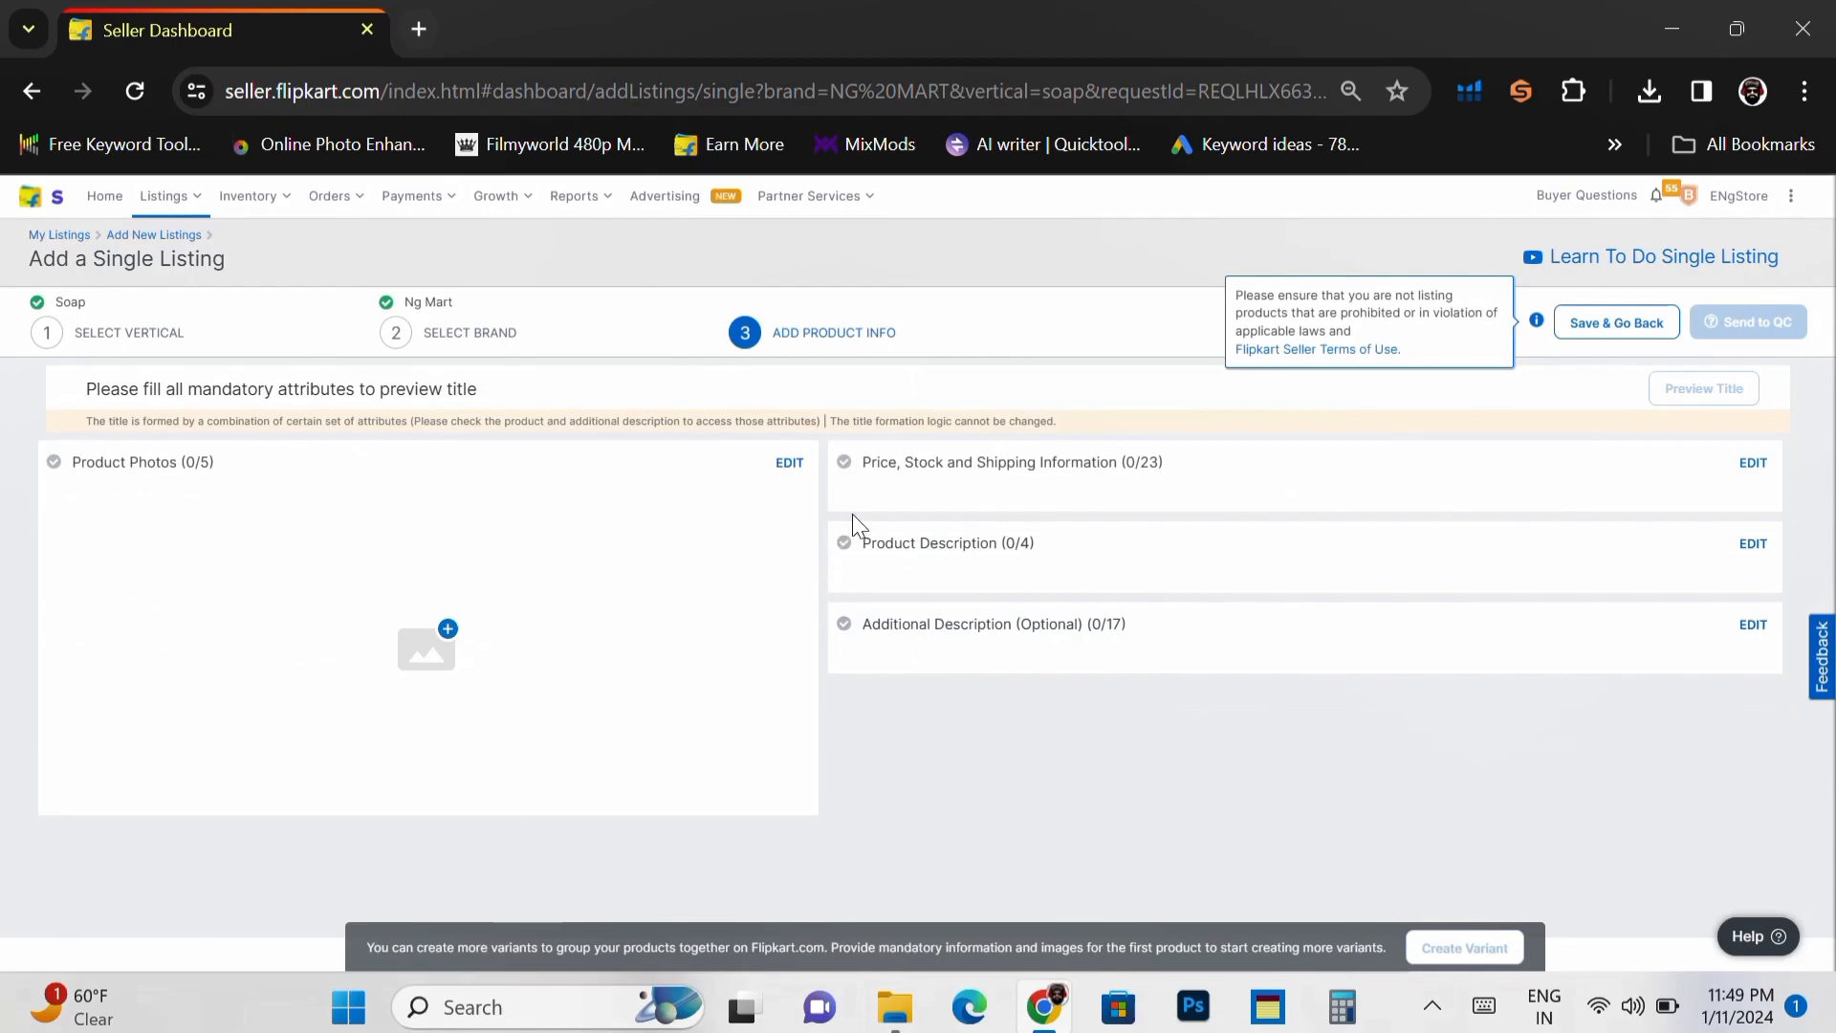
# - Open the product photos for editing and upload image 1 from Downloads > New folder as the front view photo
pyautogui.click(790, 465)
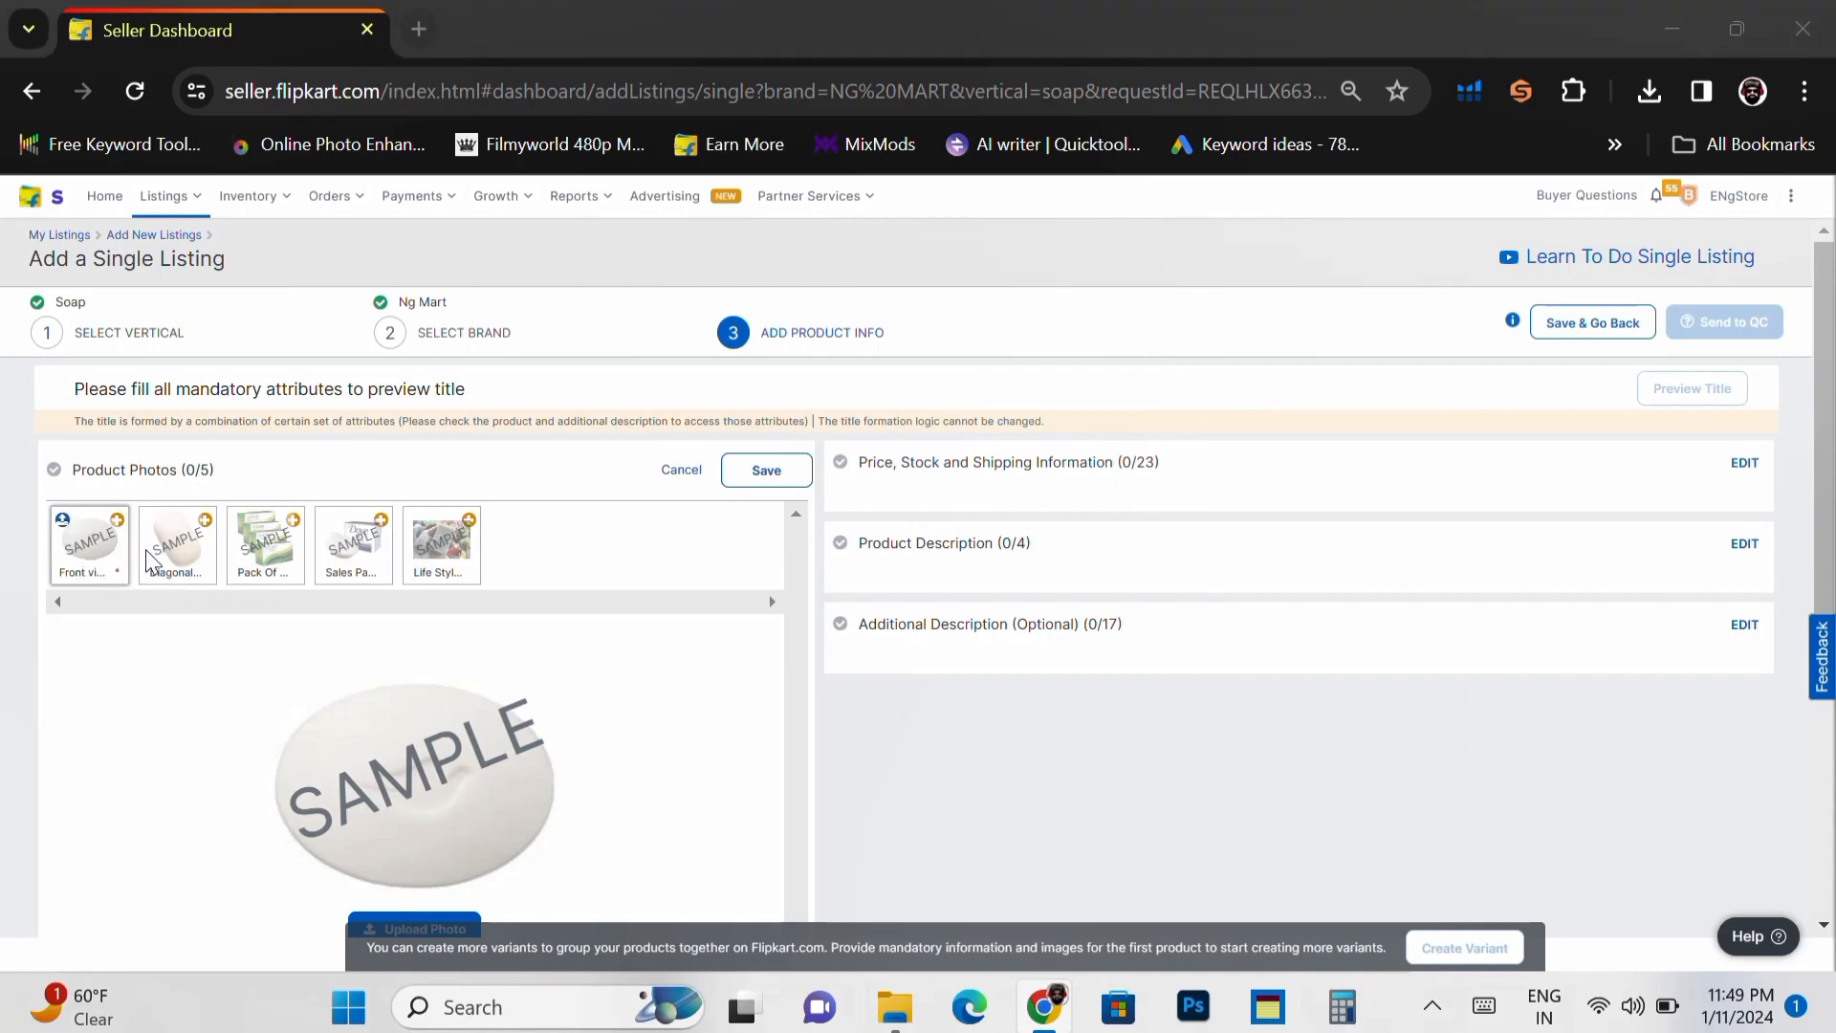
pyautogui.click(84, 542)
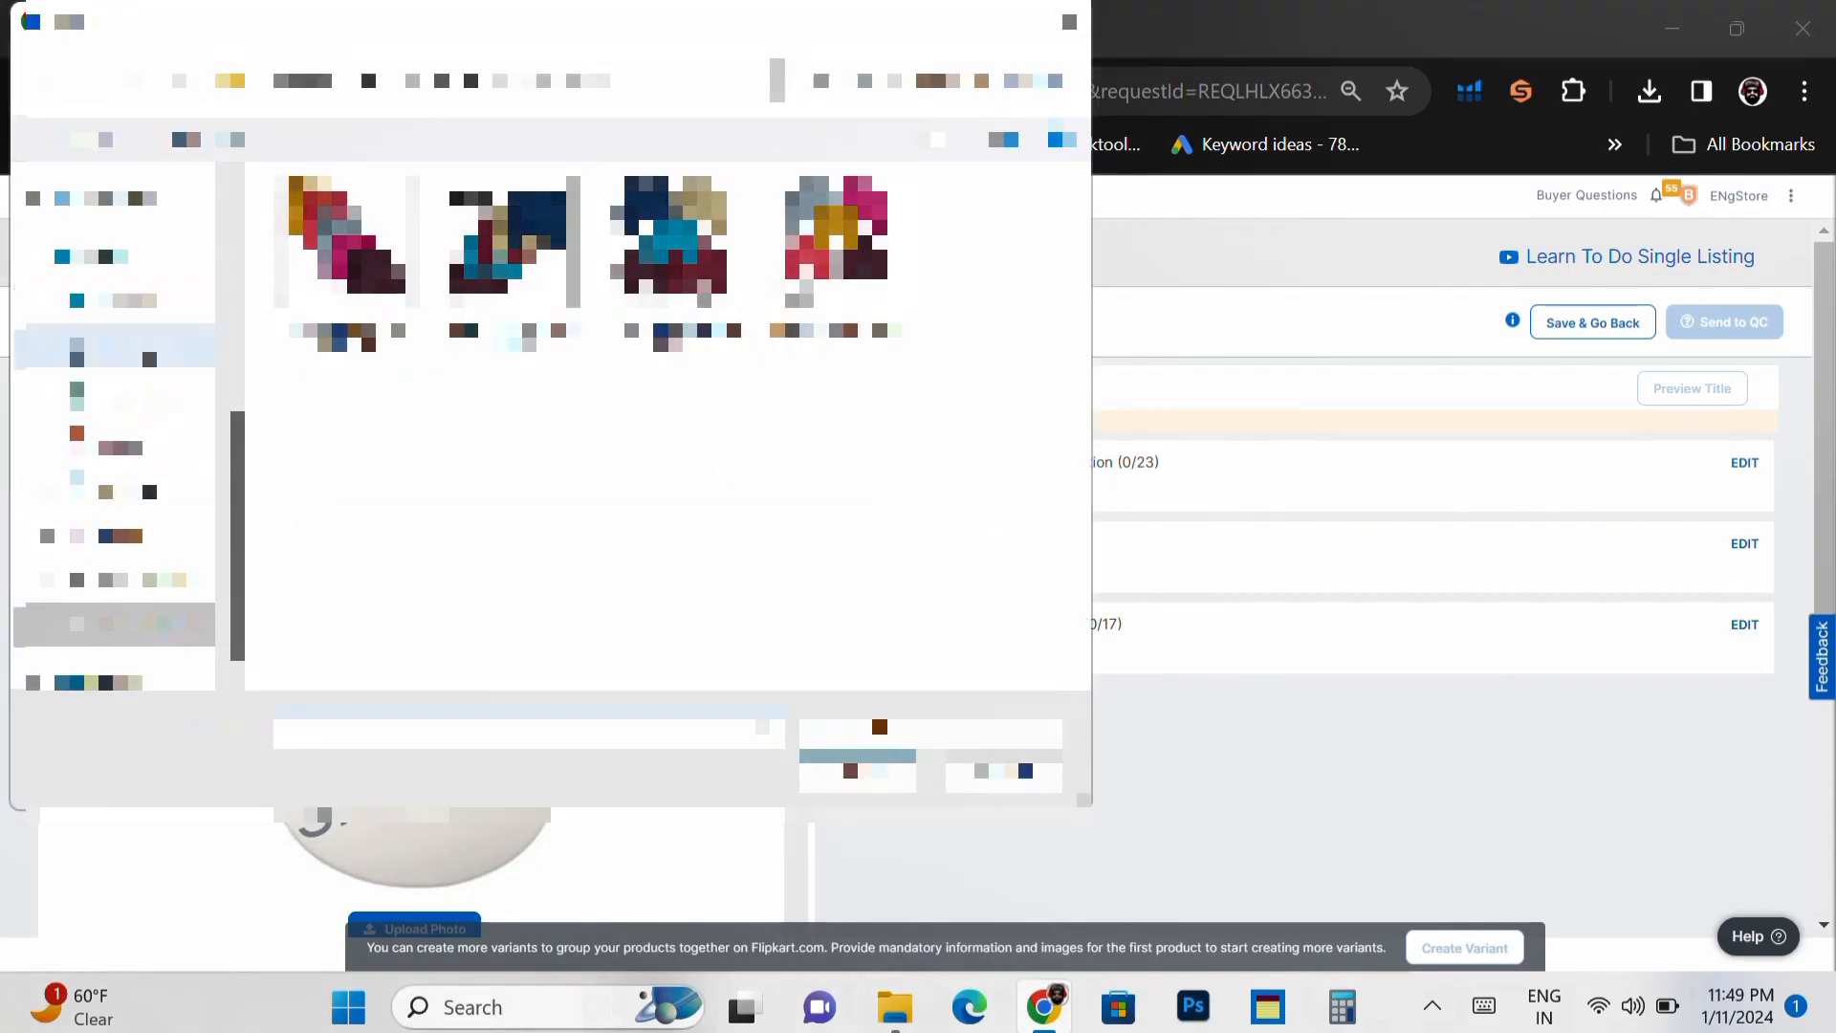
pyautogui.click(164, 396)
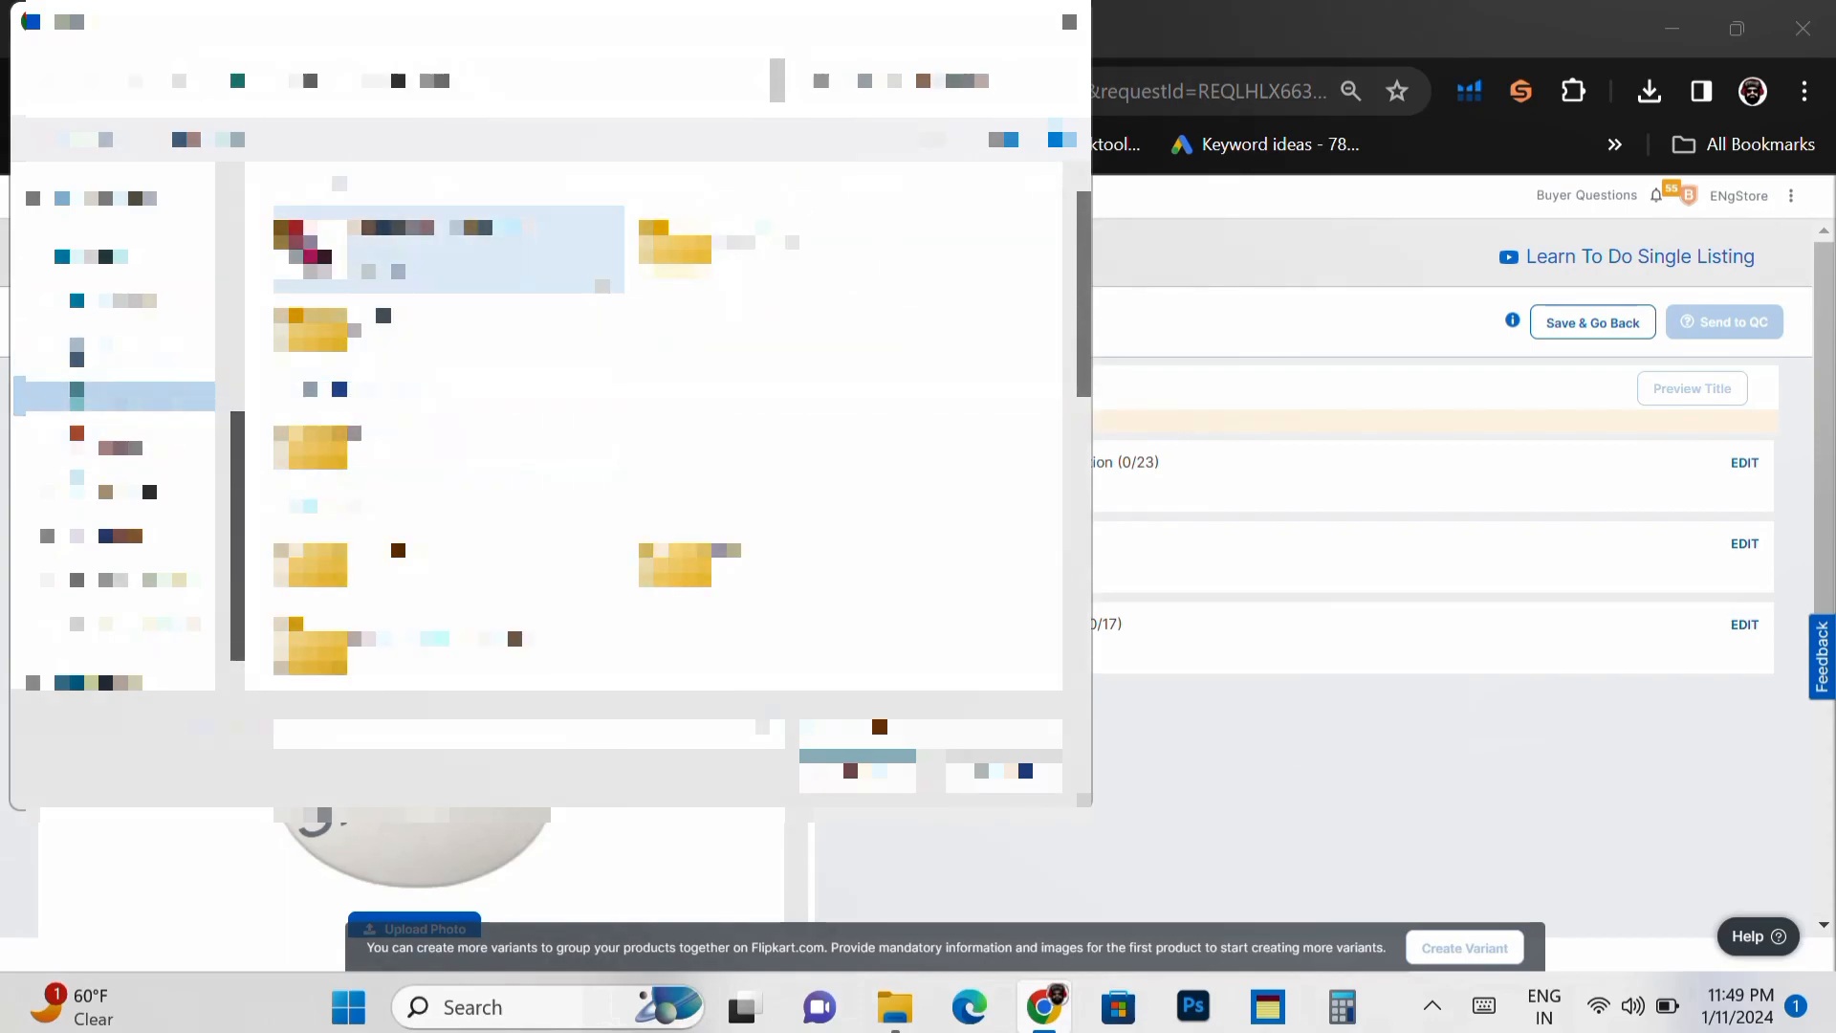
pyautogui.doubleClick(675, 249)
pyautogui.doubleClick(346, 241)
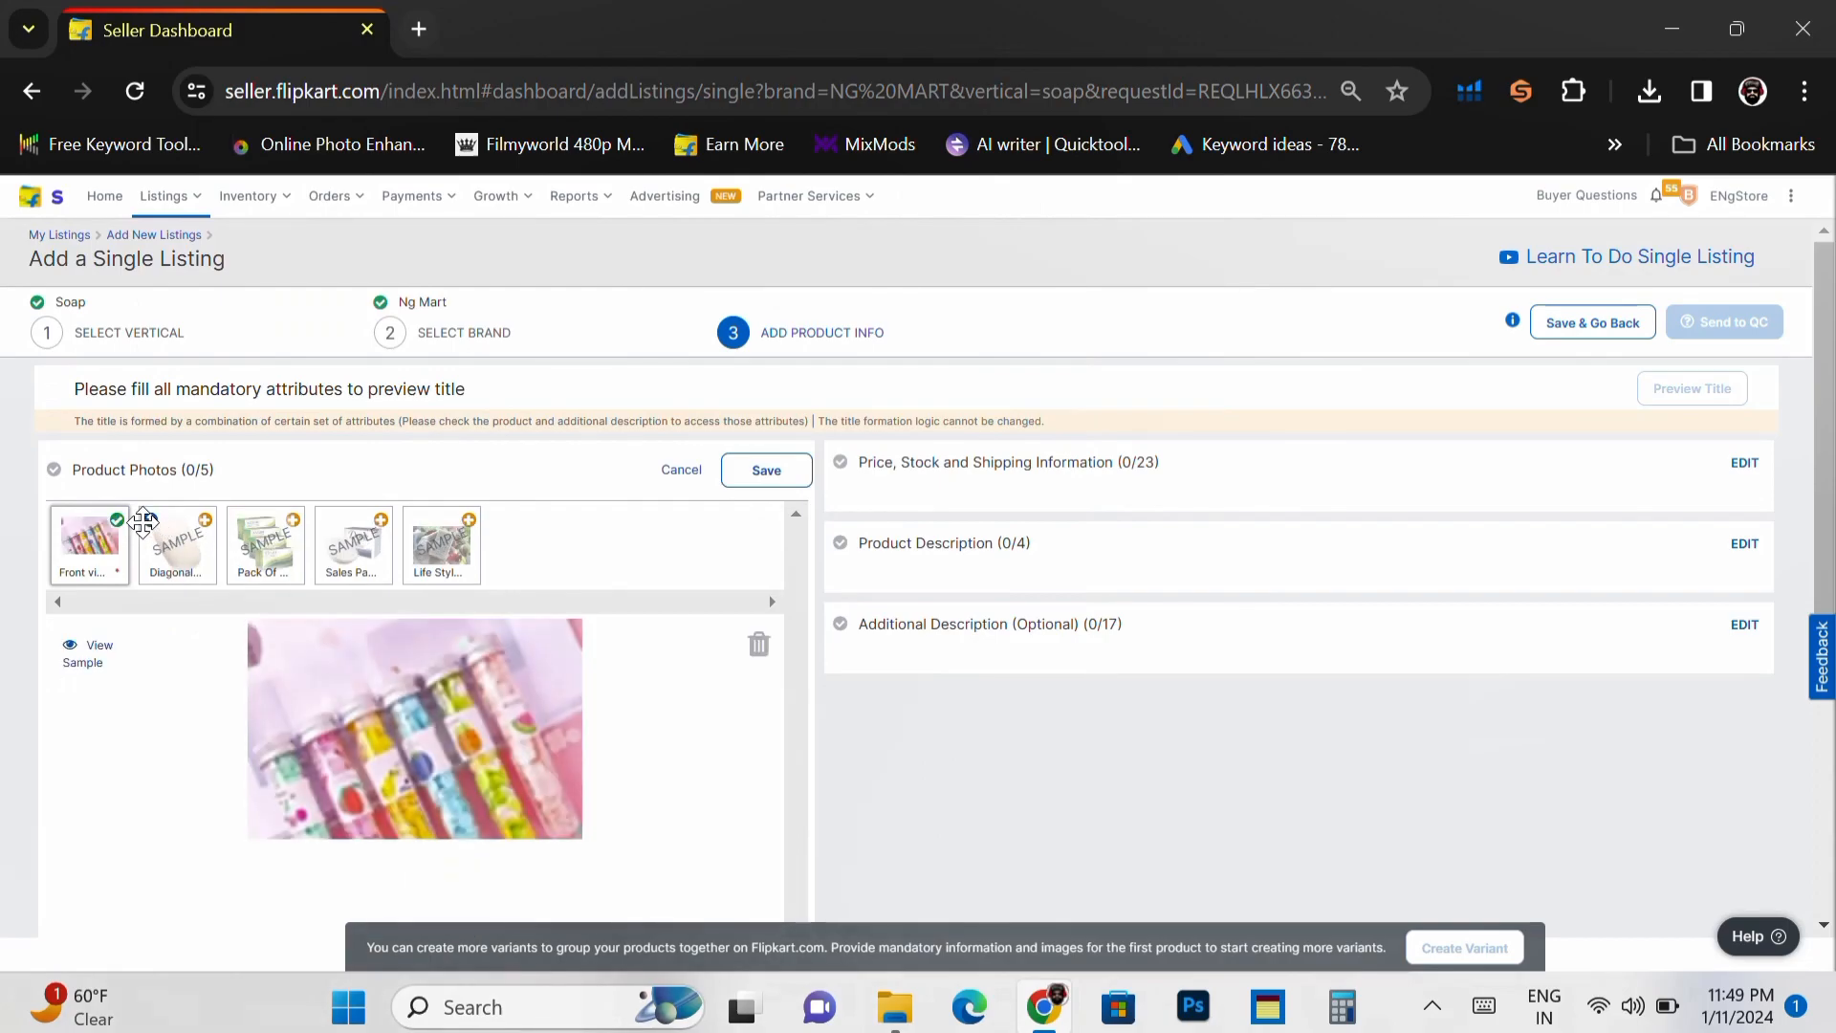
# - Upload image 4 as the diagonal view photo and image 5 as the "Pack Of" photo
pyautogui.click(161, 534)
pyautogui.click(152, 522)
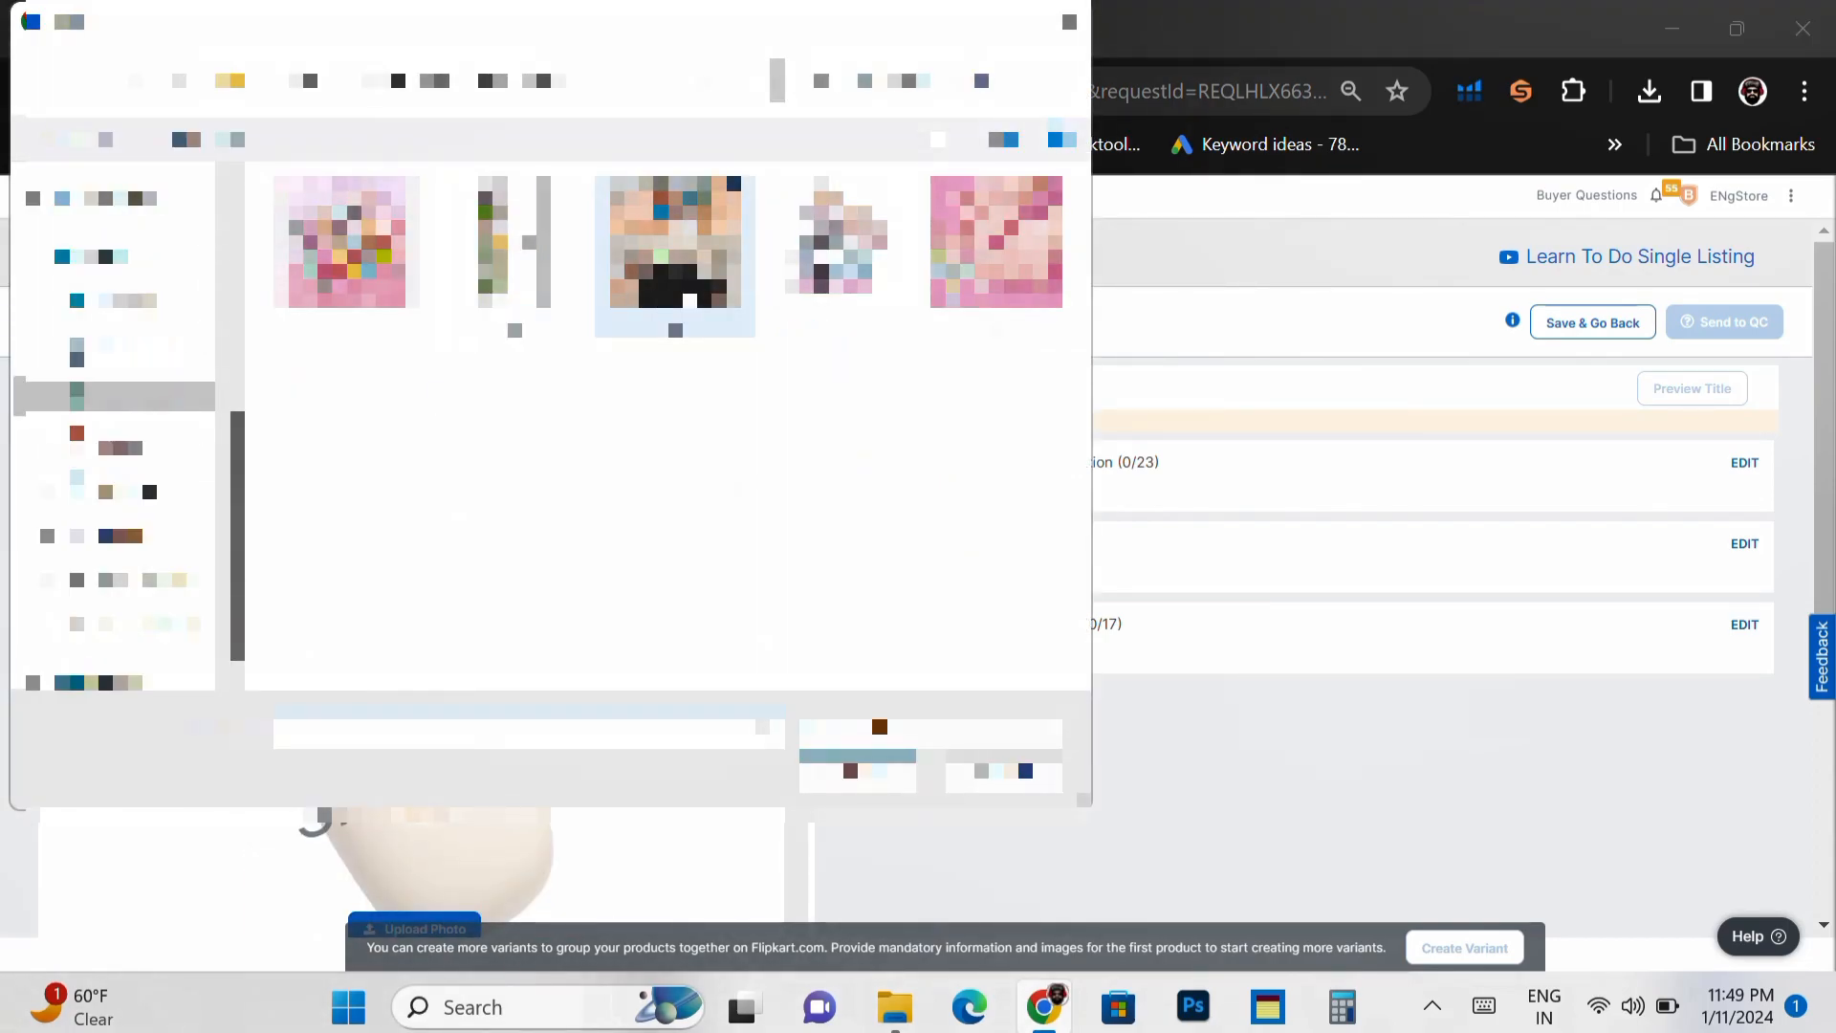
pyautogui.doubleClick(834, 244)
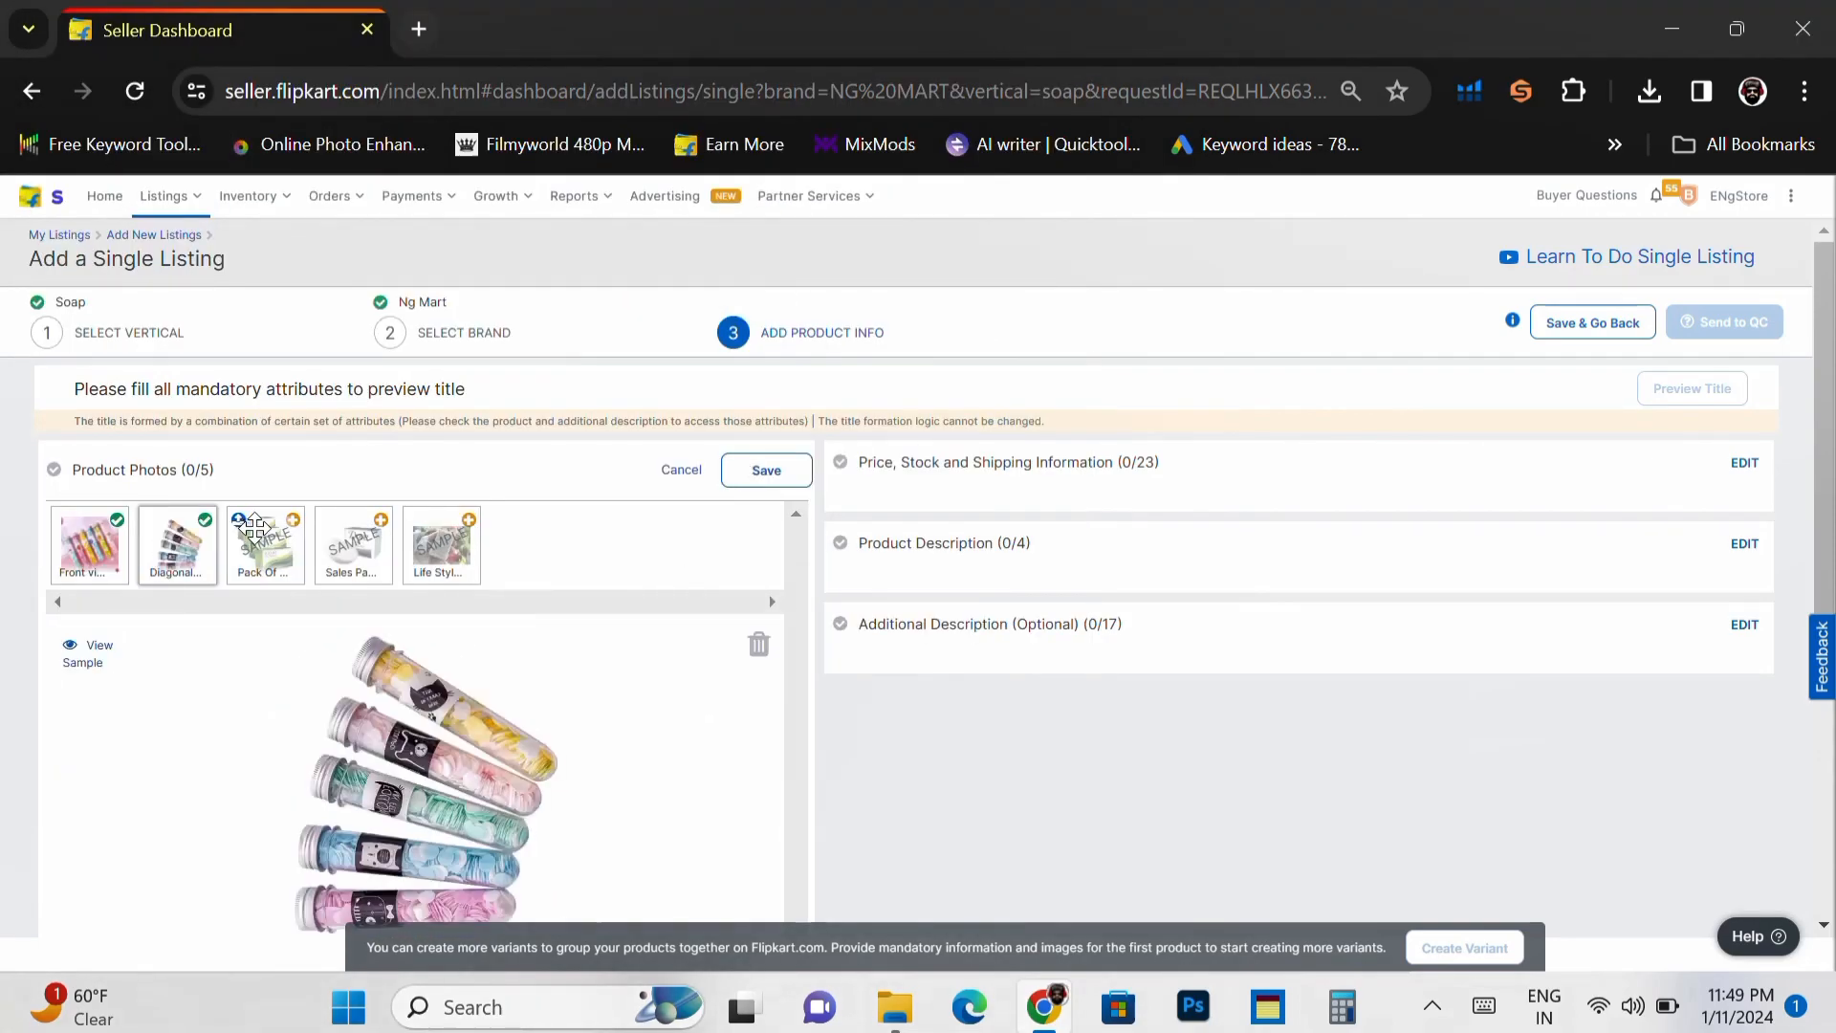
pyautogui.click(272, 535)
pyautogui.click(287, 520)
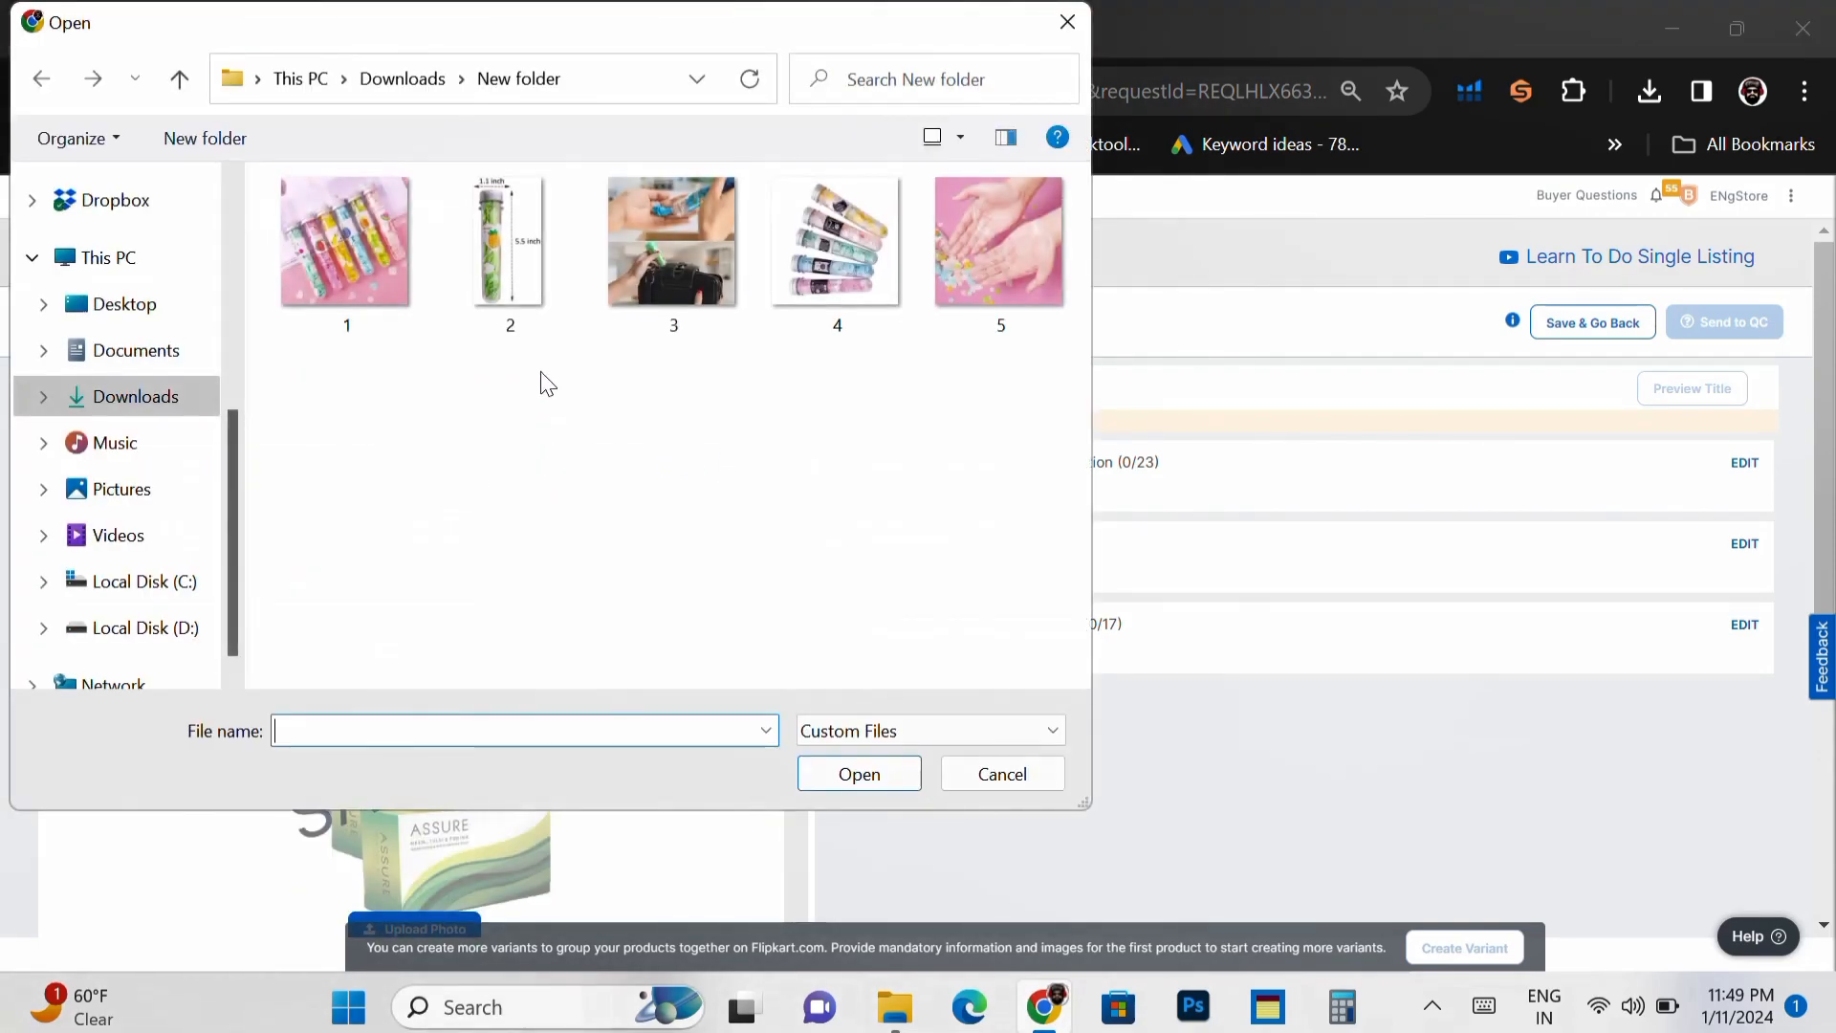
pyautogui.doubleClick(937, 272)
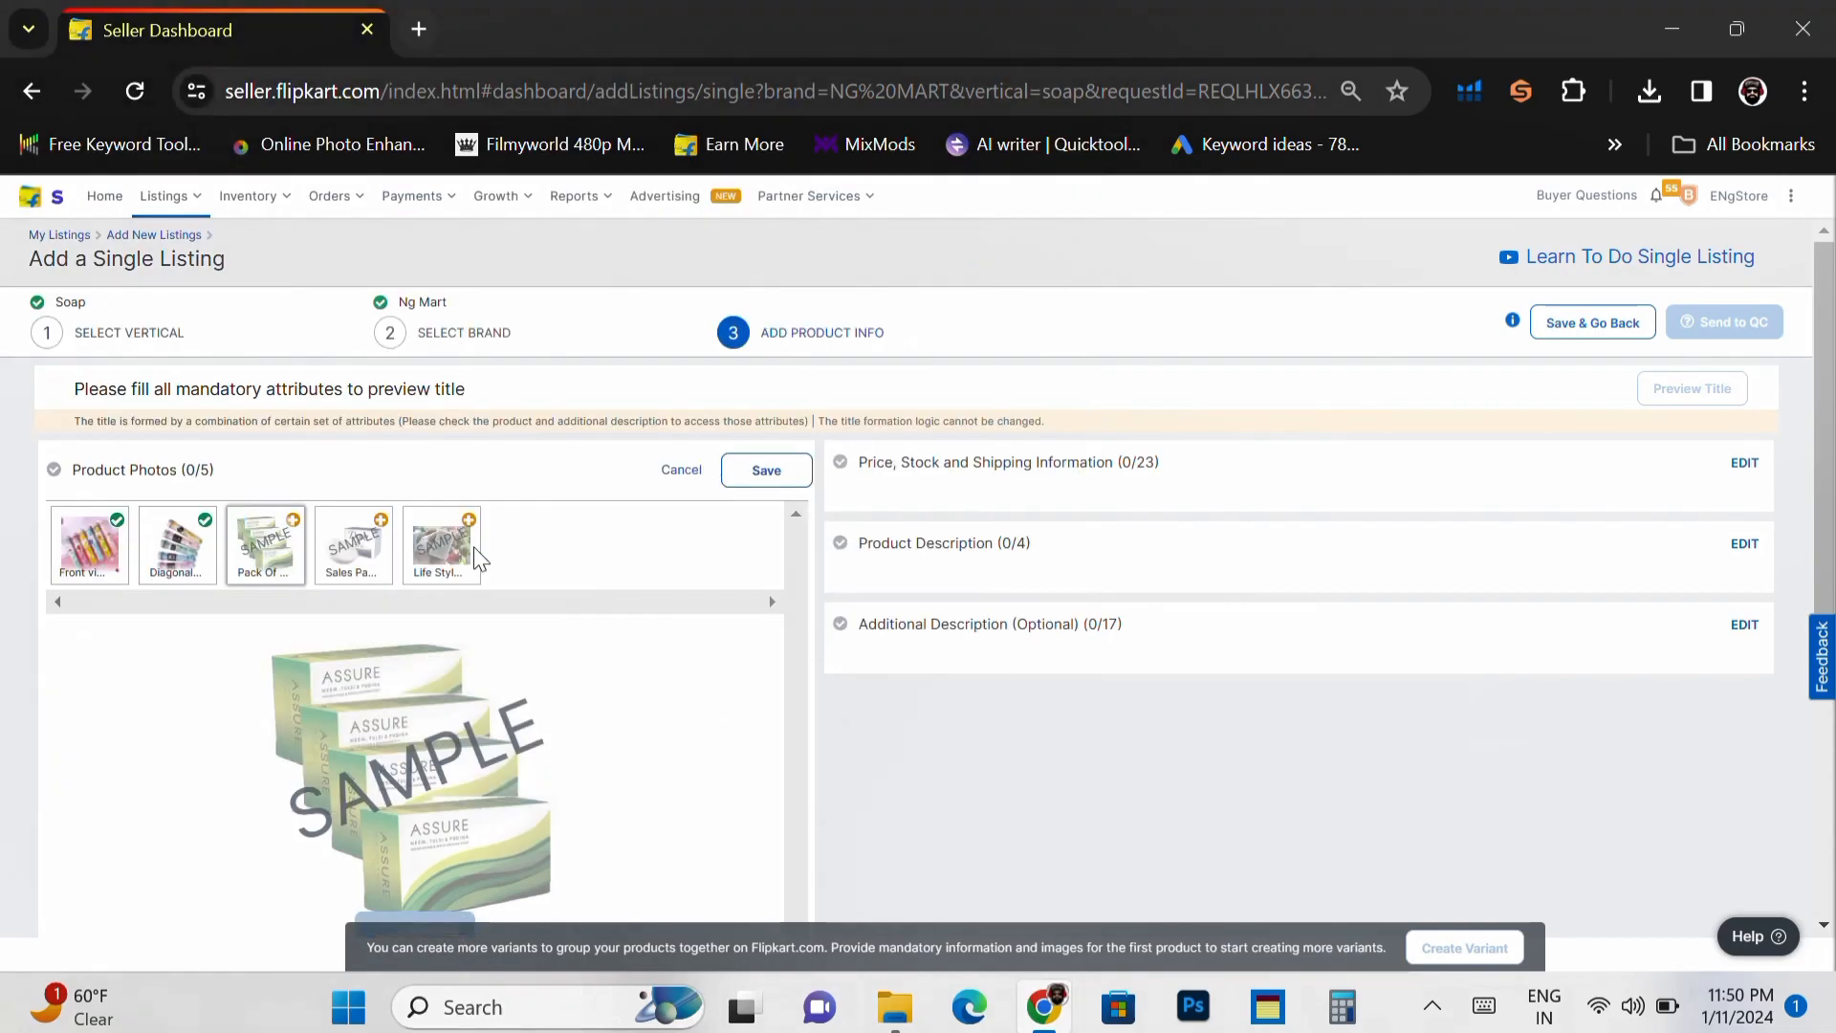
# - Upload image 3 as the sales package photo and image 2 as the lifestyle photo, and save the product photos
pyautogui.click(328, 526)
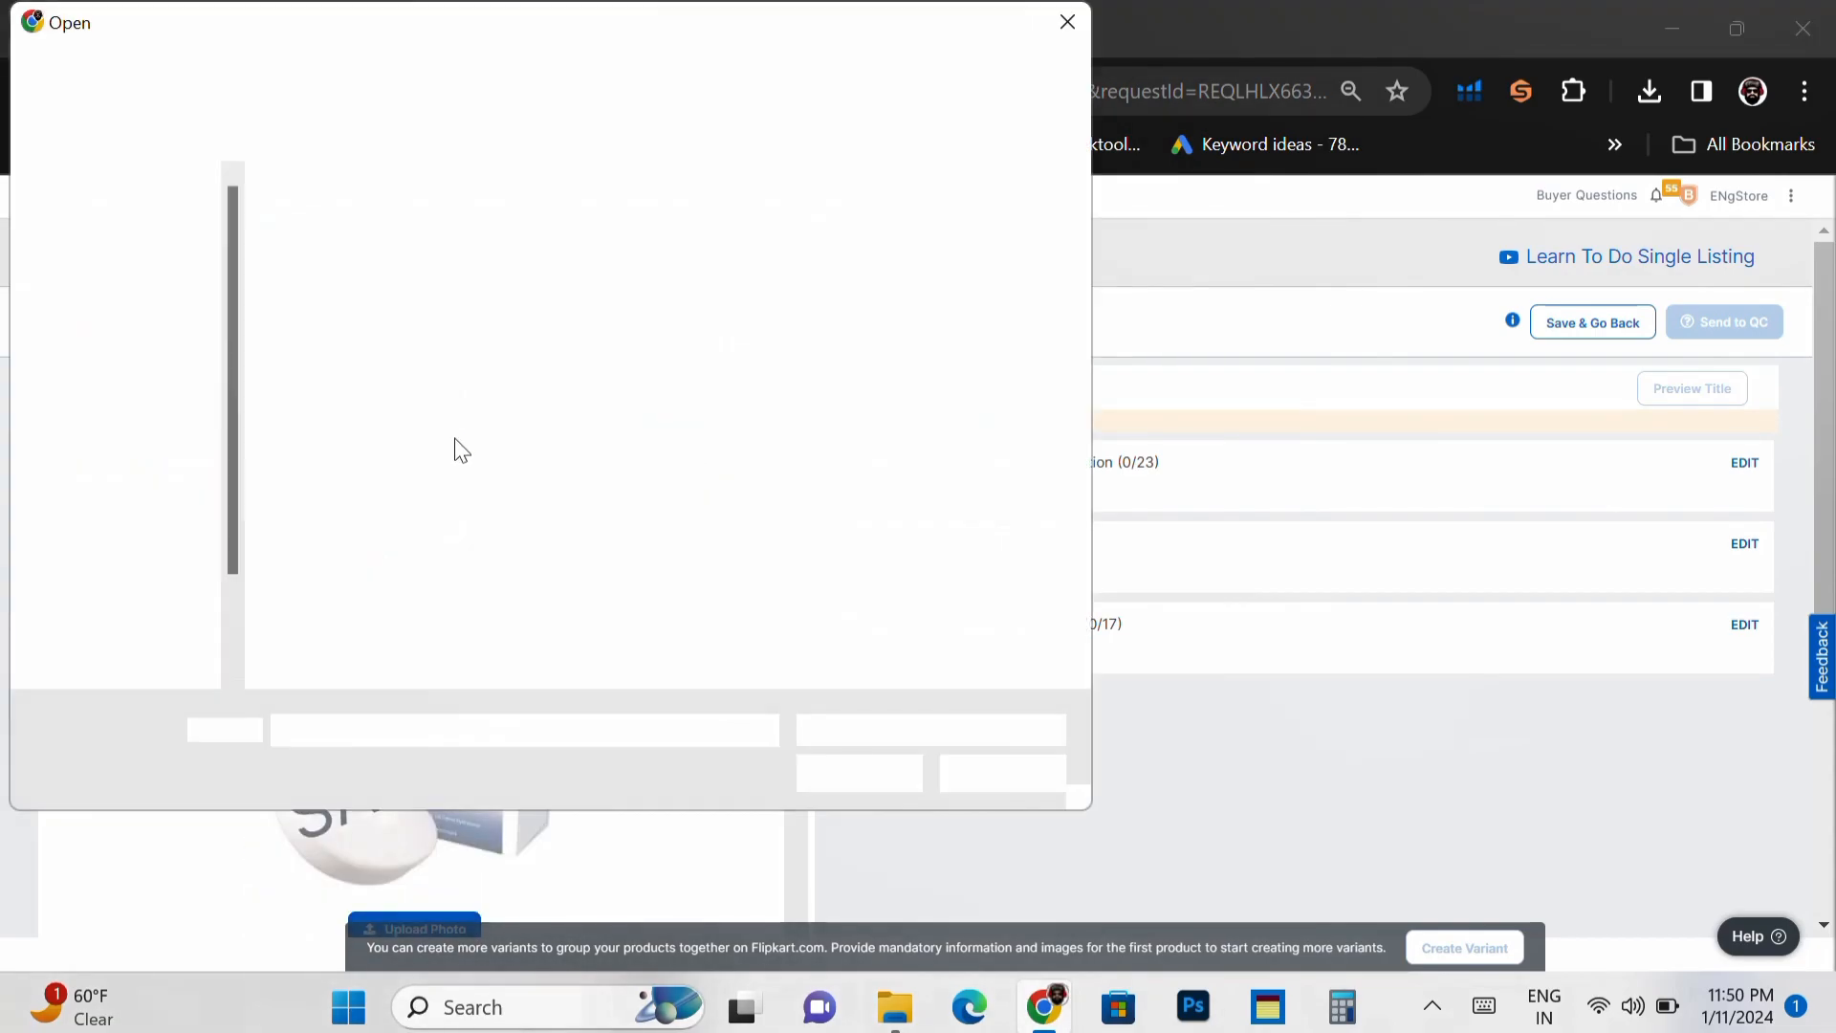
pyautogui.doubleClick(672, 256)
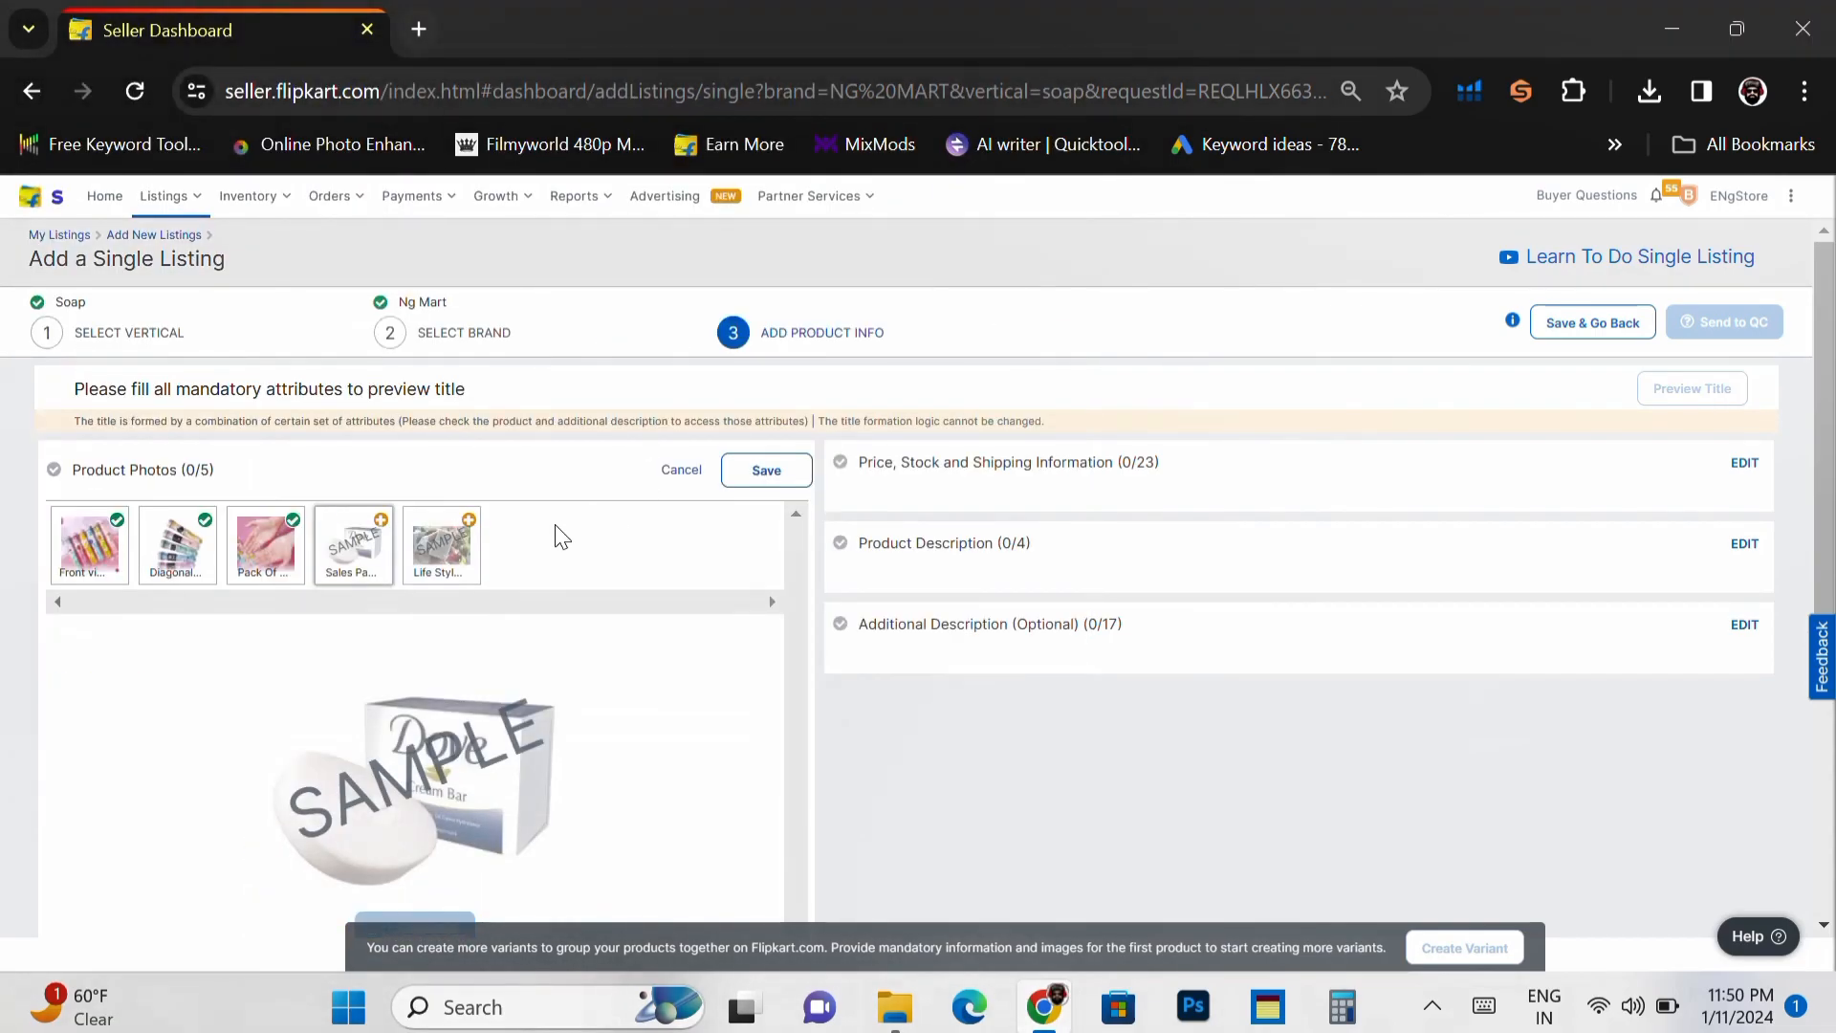
pyautogui.click(418, 531)
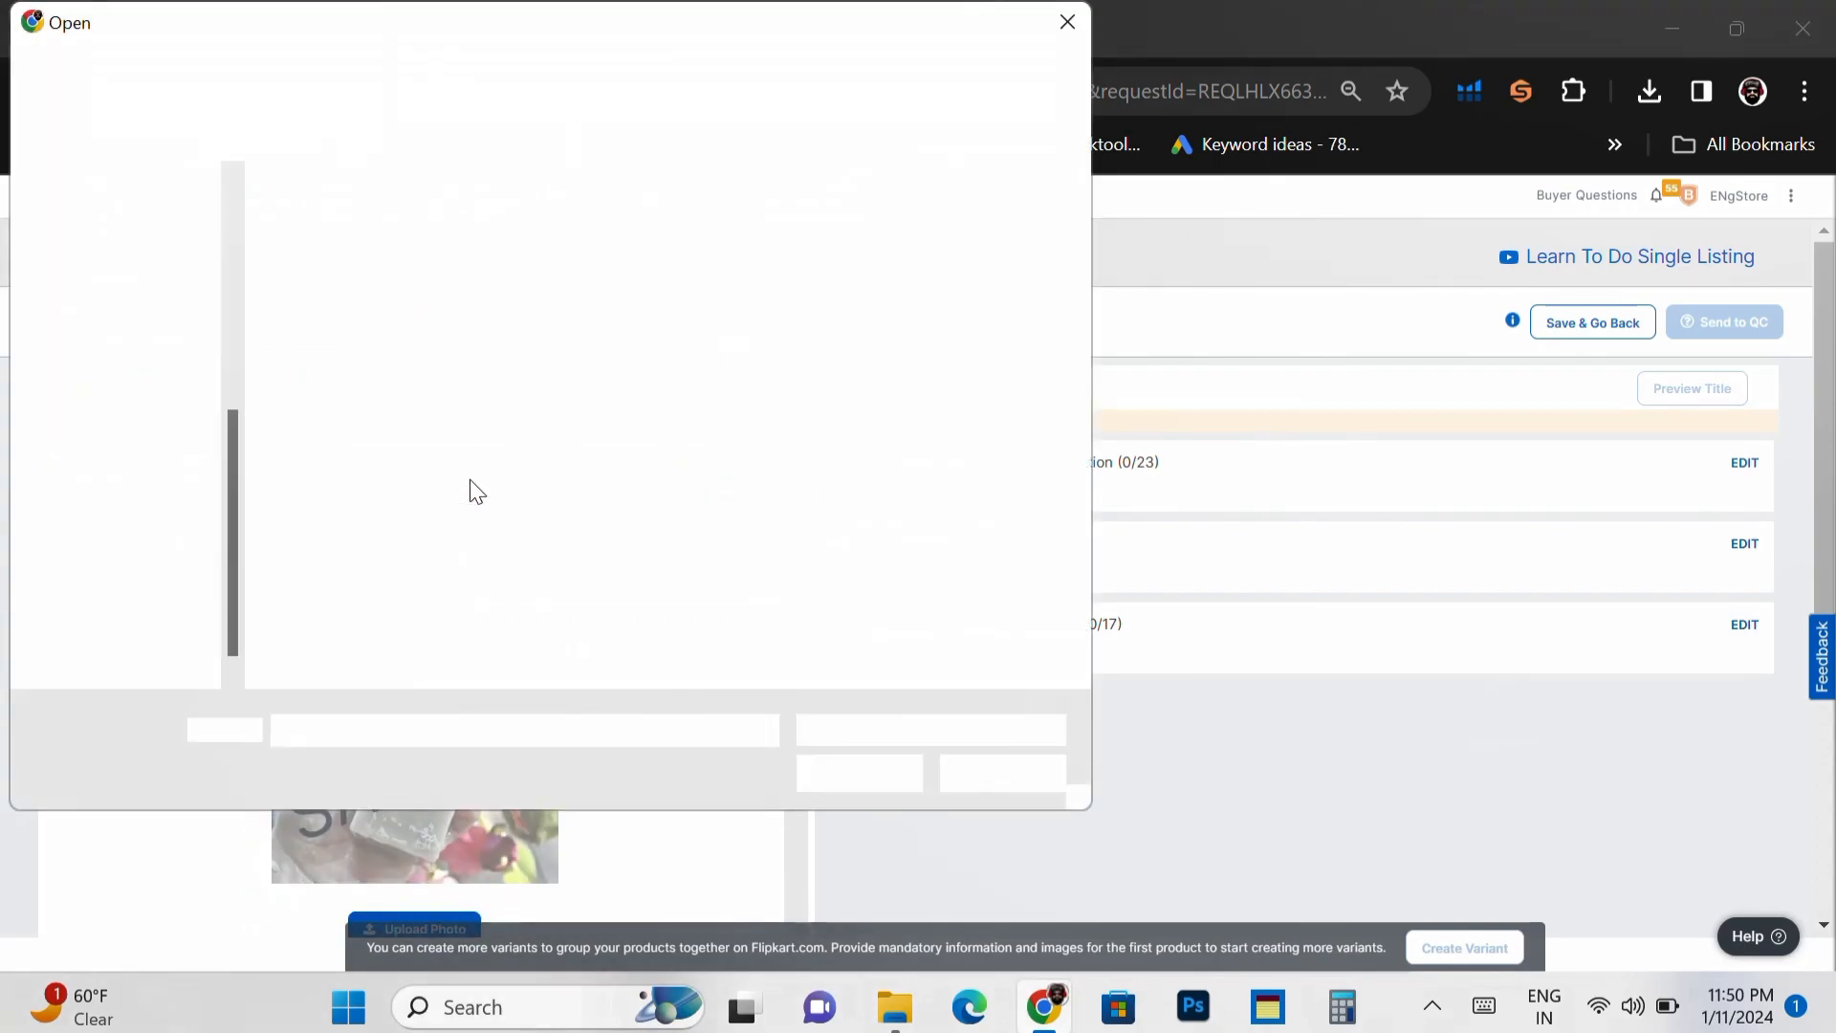
pyautogui.click(469, 279)
pyautogui.doubleClick(468, 280)
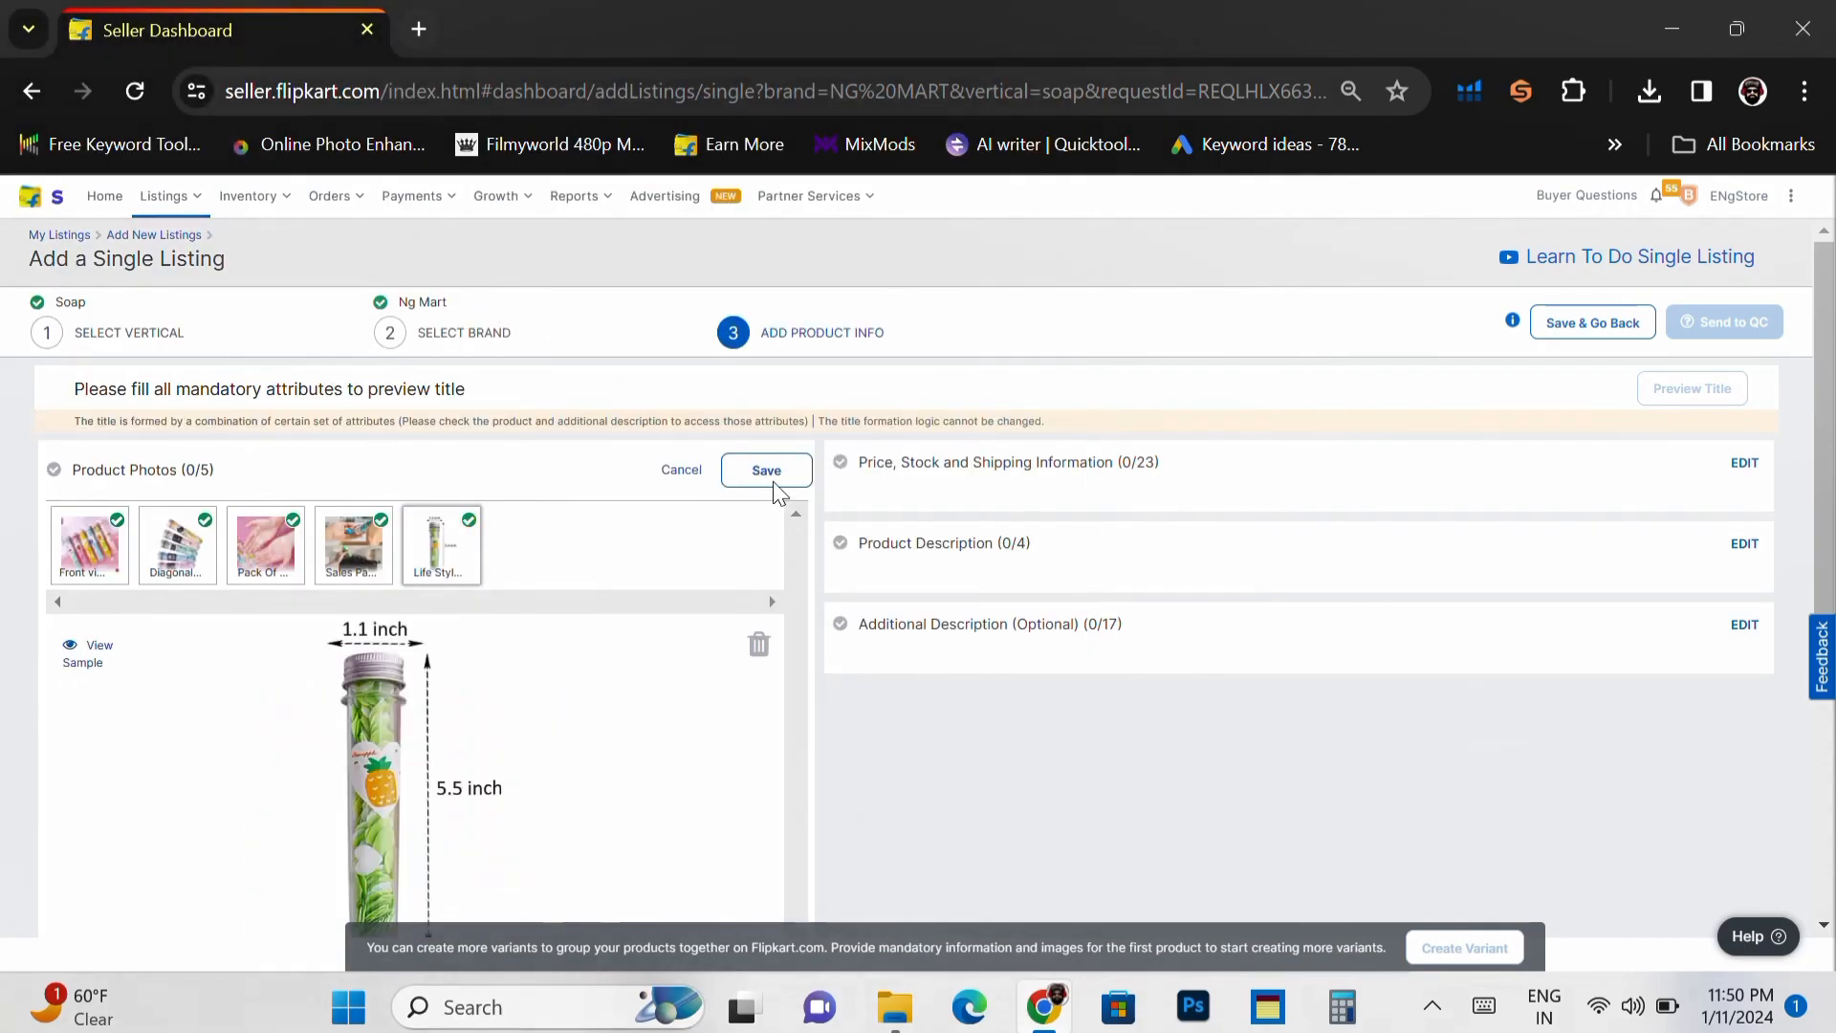
pyautogui.click(780, 471)
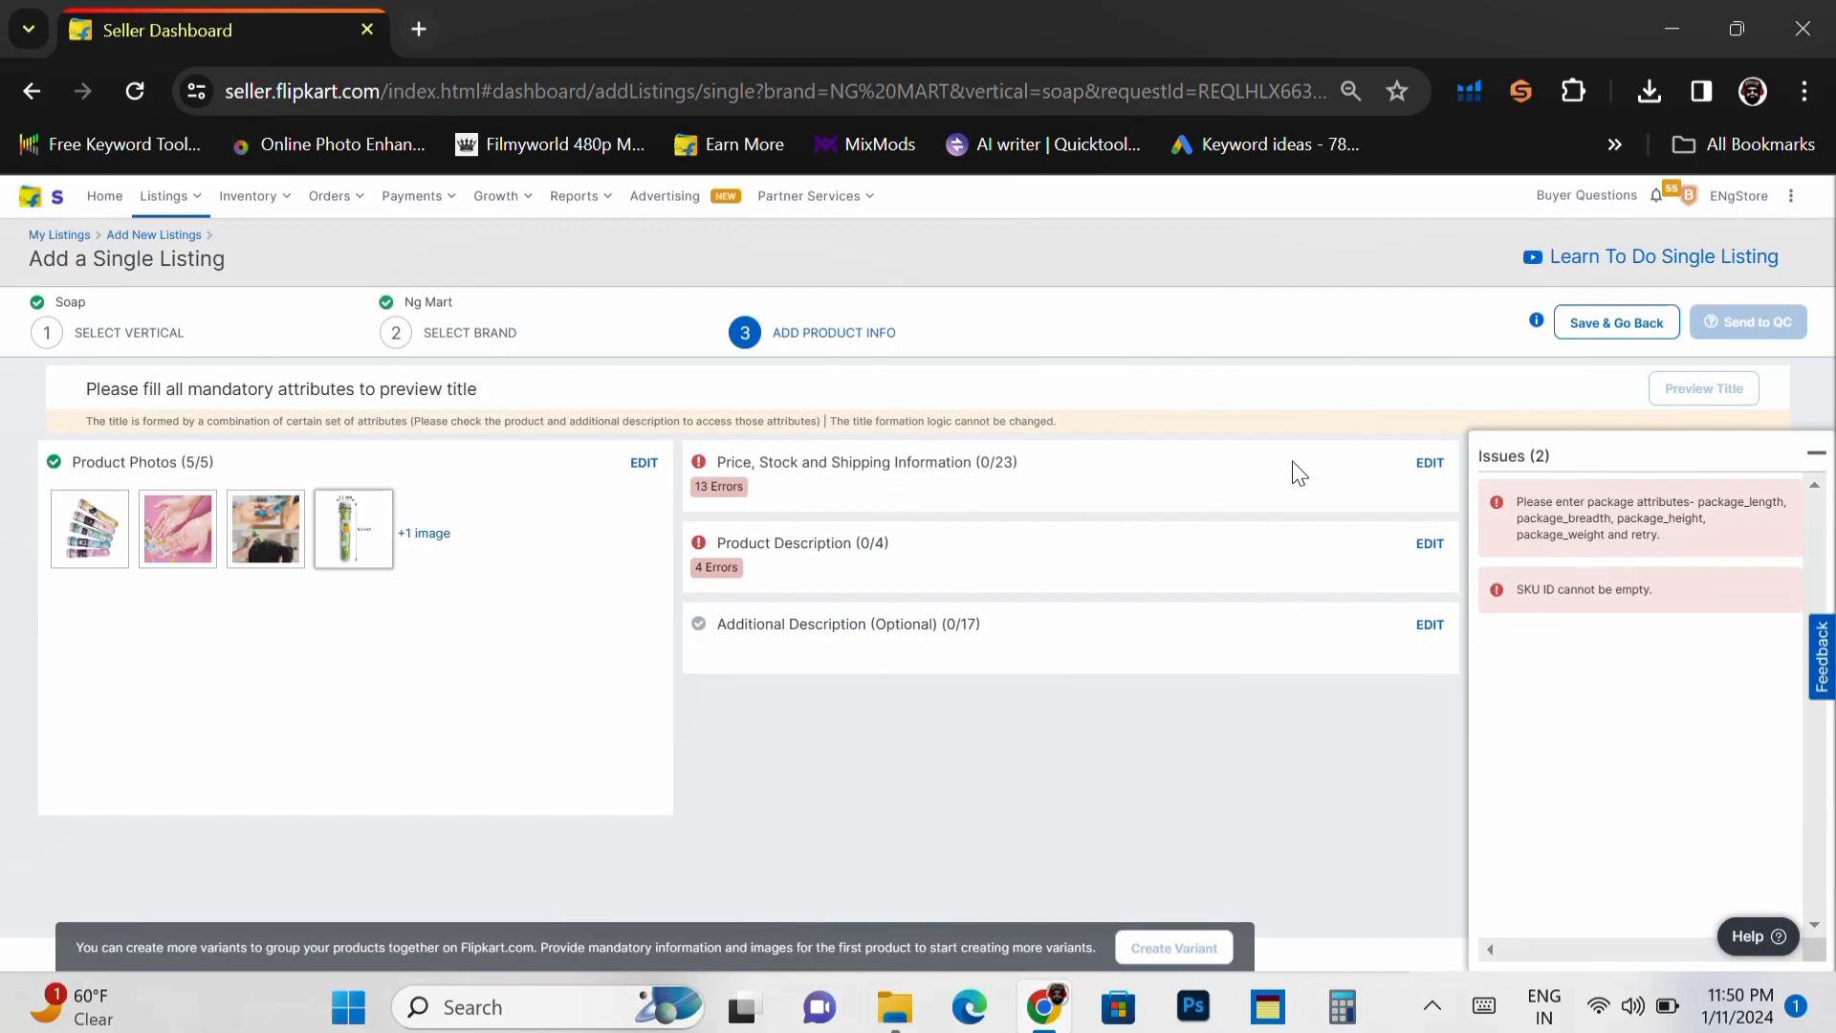
# - In the price, stock and shipping information, enter the seller SKU ID "paper Soap Pack Of 5" and set the listing status to Active
pyautogui.click(1424, 465)
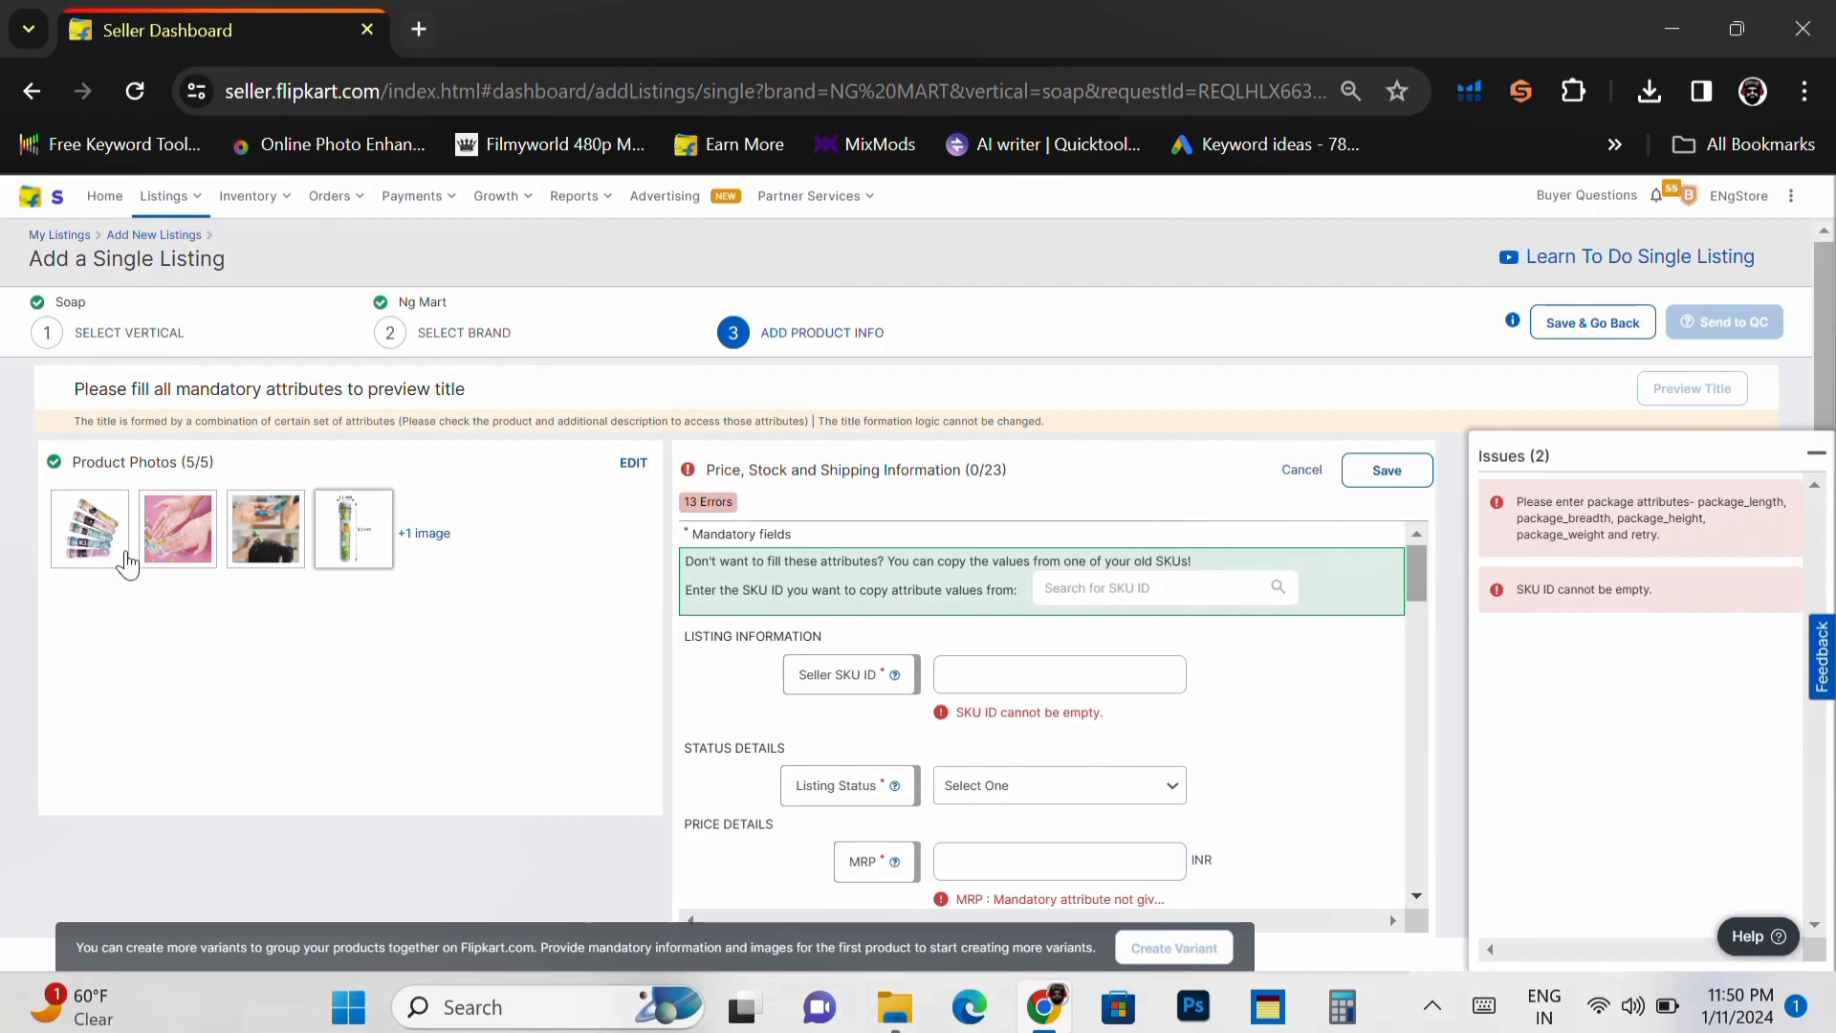
pyautogui.click(1008, 684)
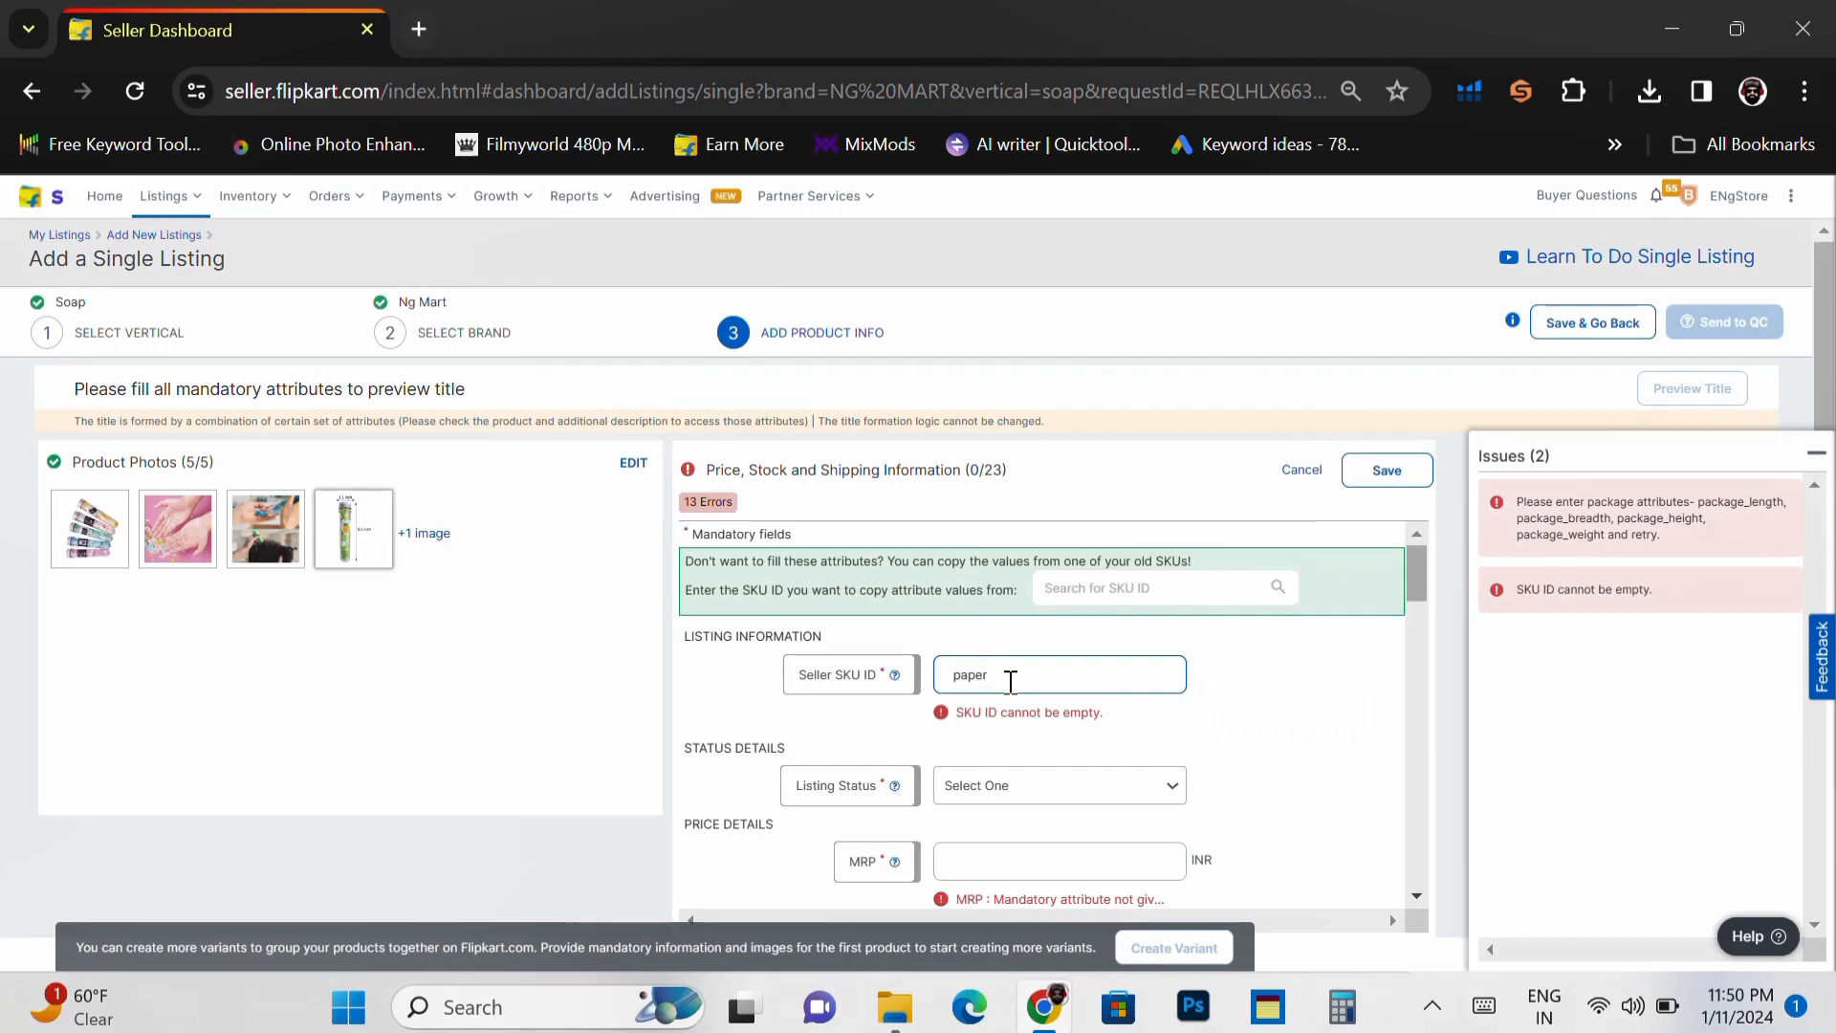
pyautogui.write('Soap Pack Of 5')
pyautogui.press('Tab')
pyautogui.press('Down')
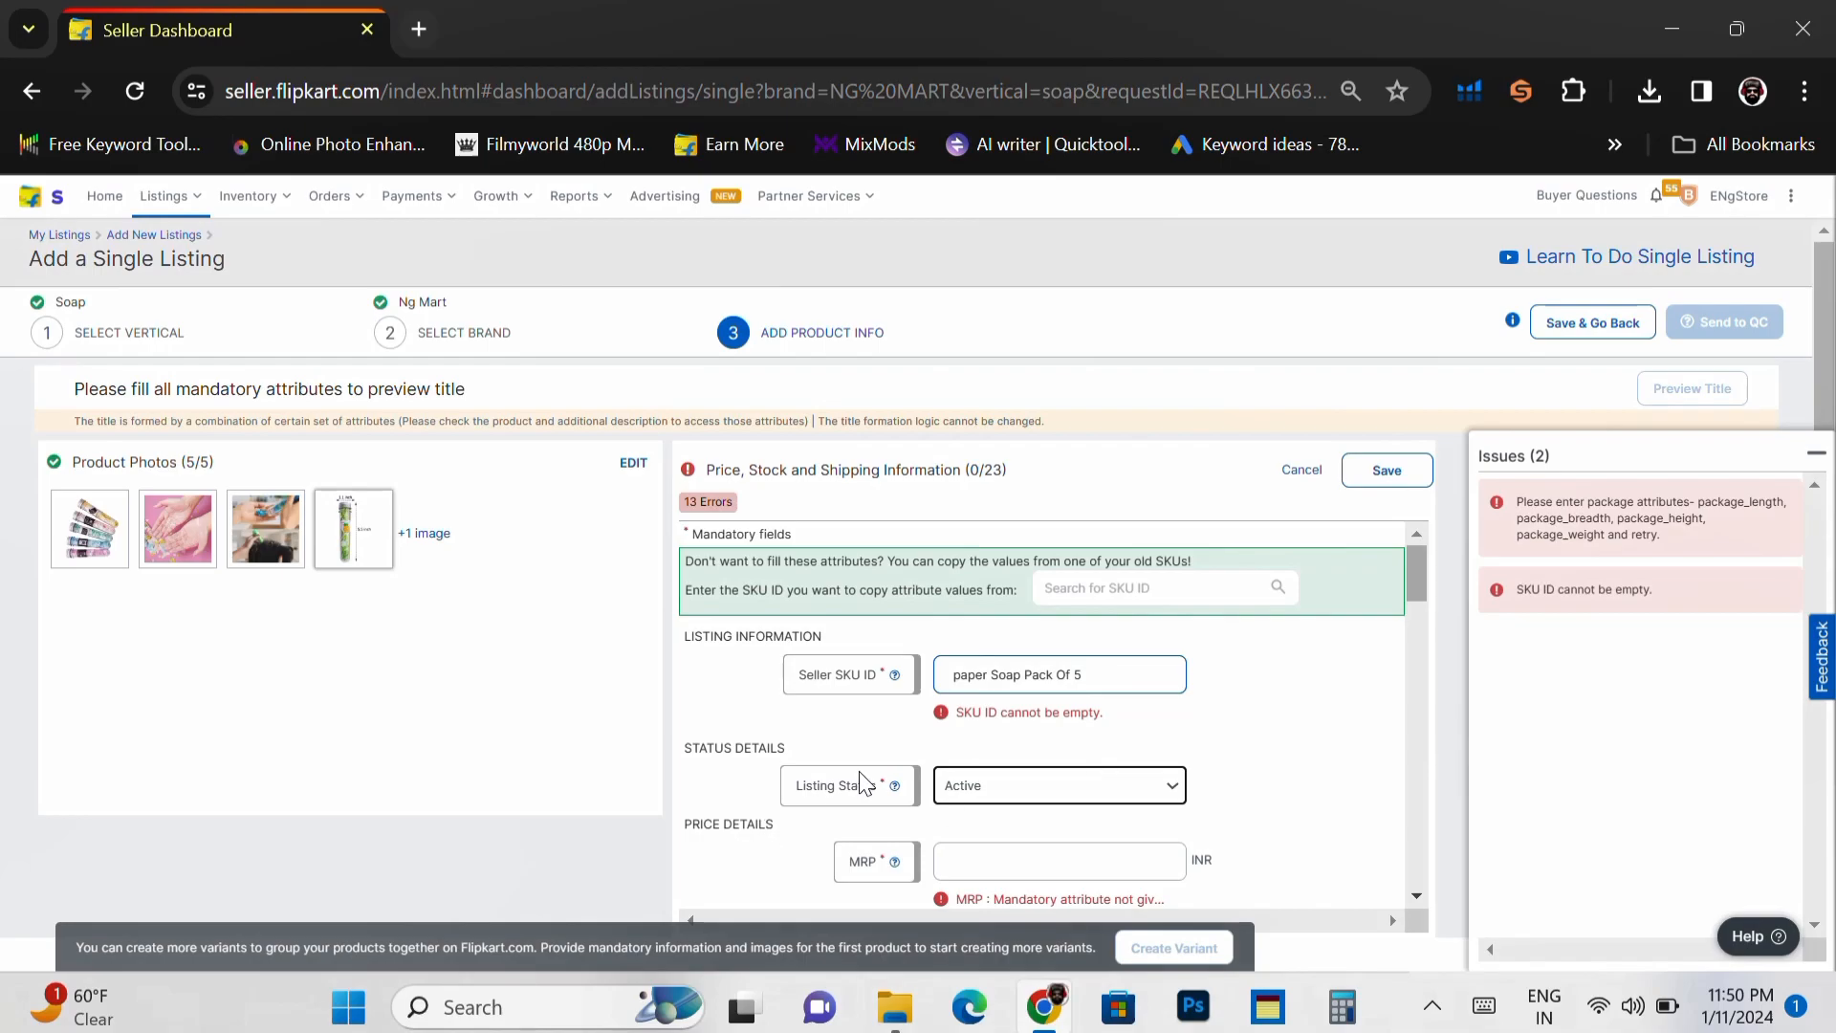
pyautogui.scroll(-1, 1191, 783)
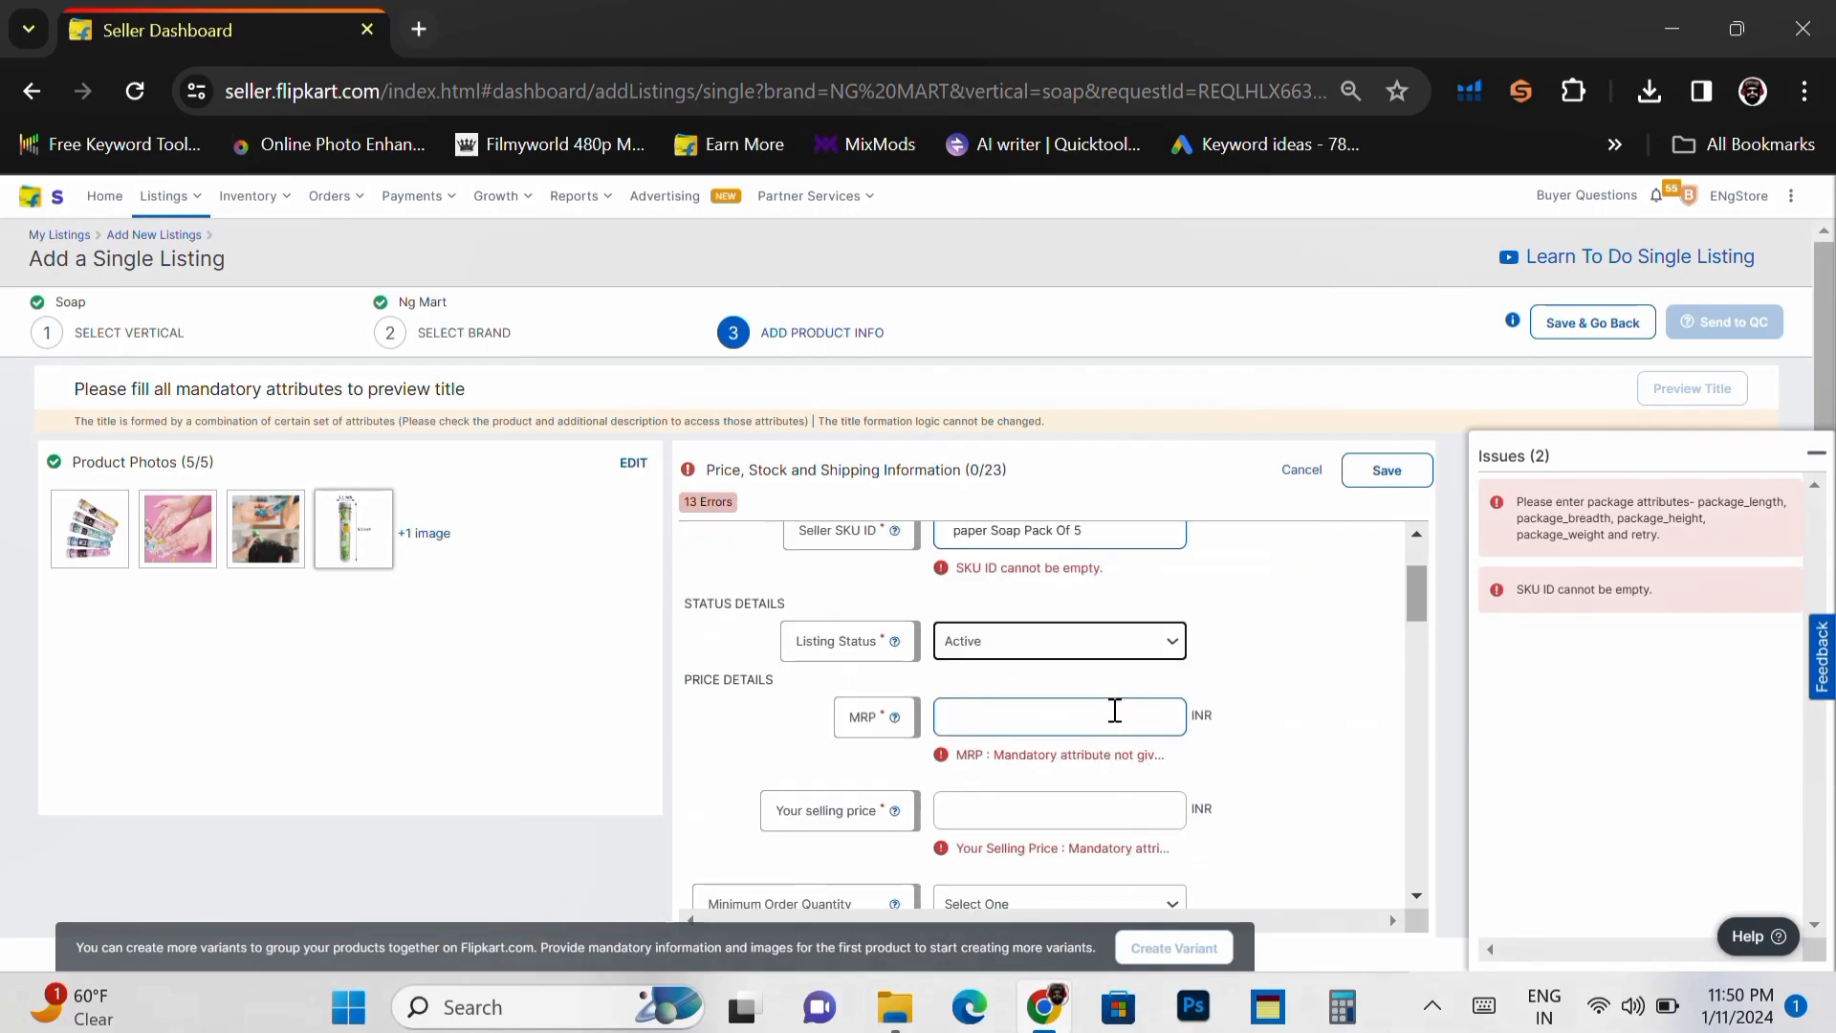
pyautogui.click(1124, 635)
pyautogui.click(1128, 645)
# - Set the MRP to 999 INR and the selling price to 499 INR
pyautogui.click(1076, 713)
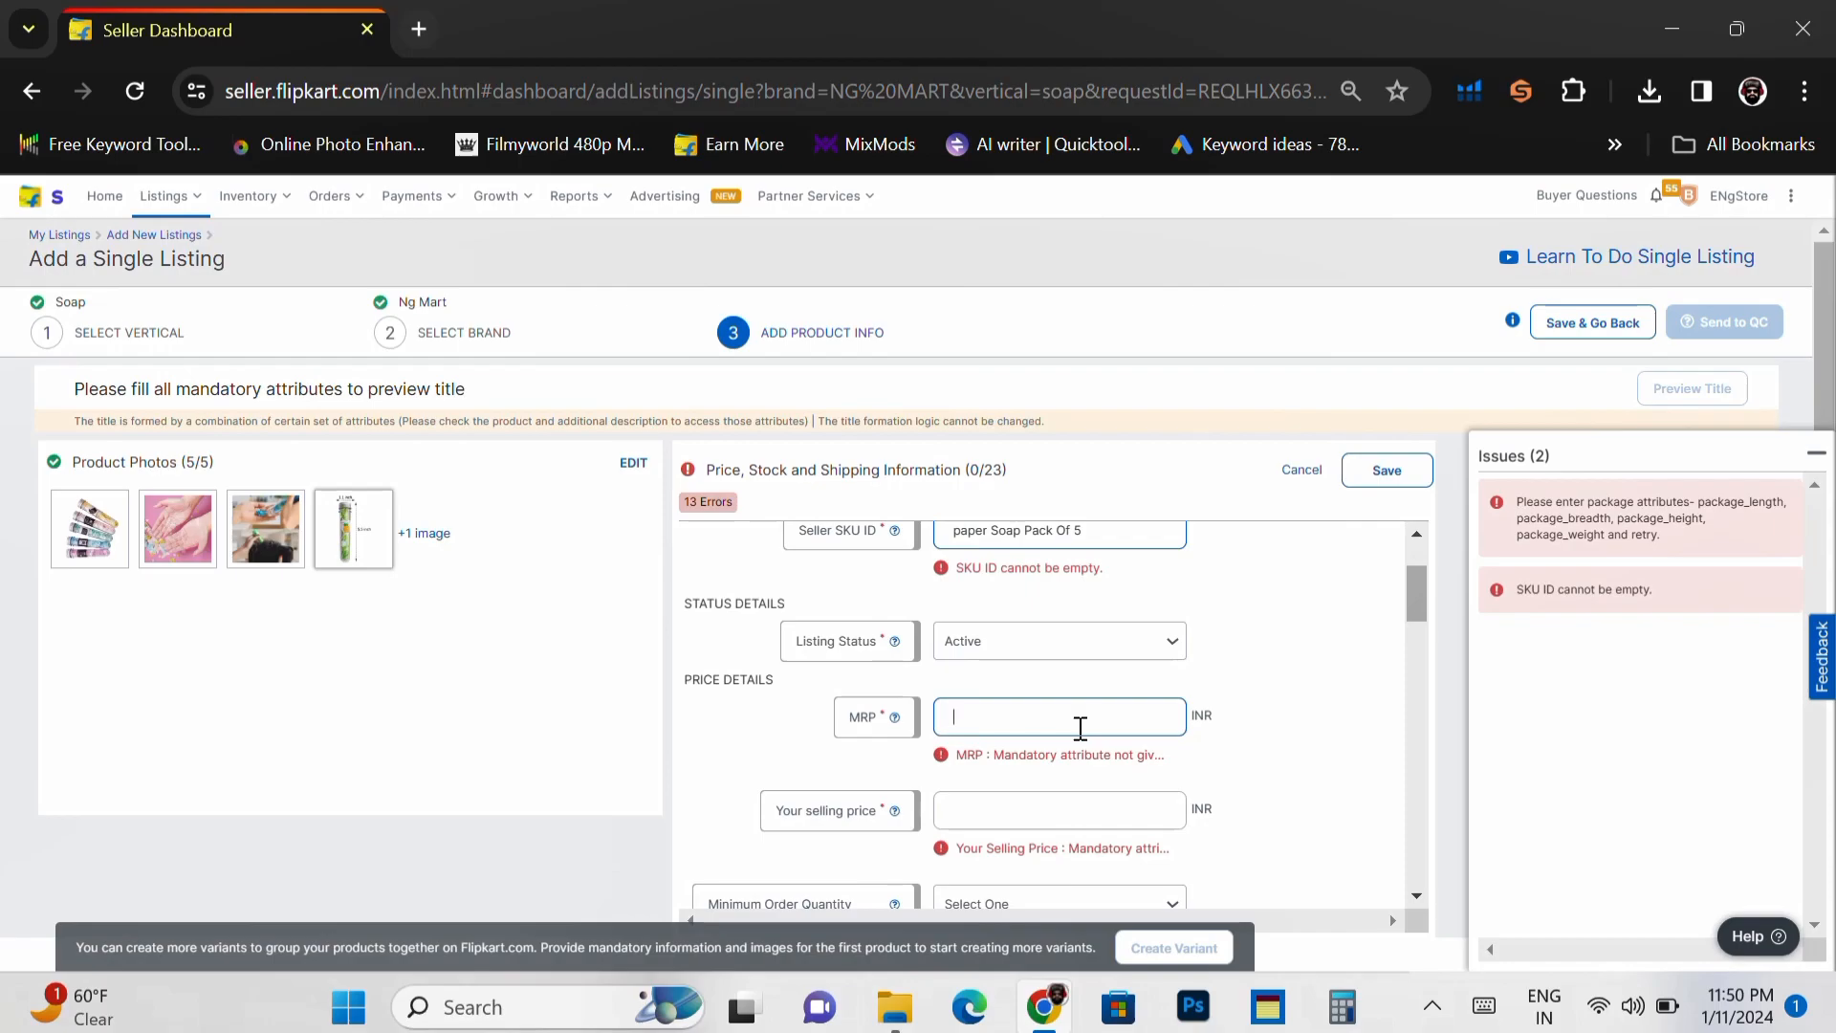
pyautogui.write('999')
pyautogui.click(1060, 811)
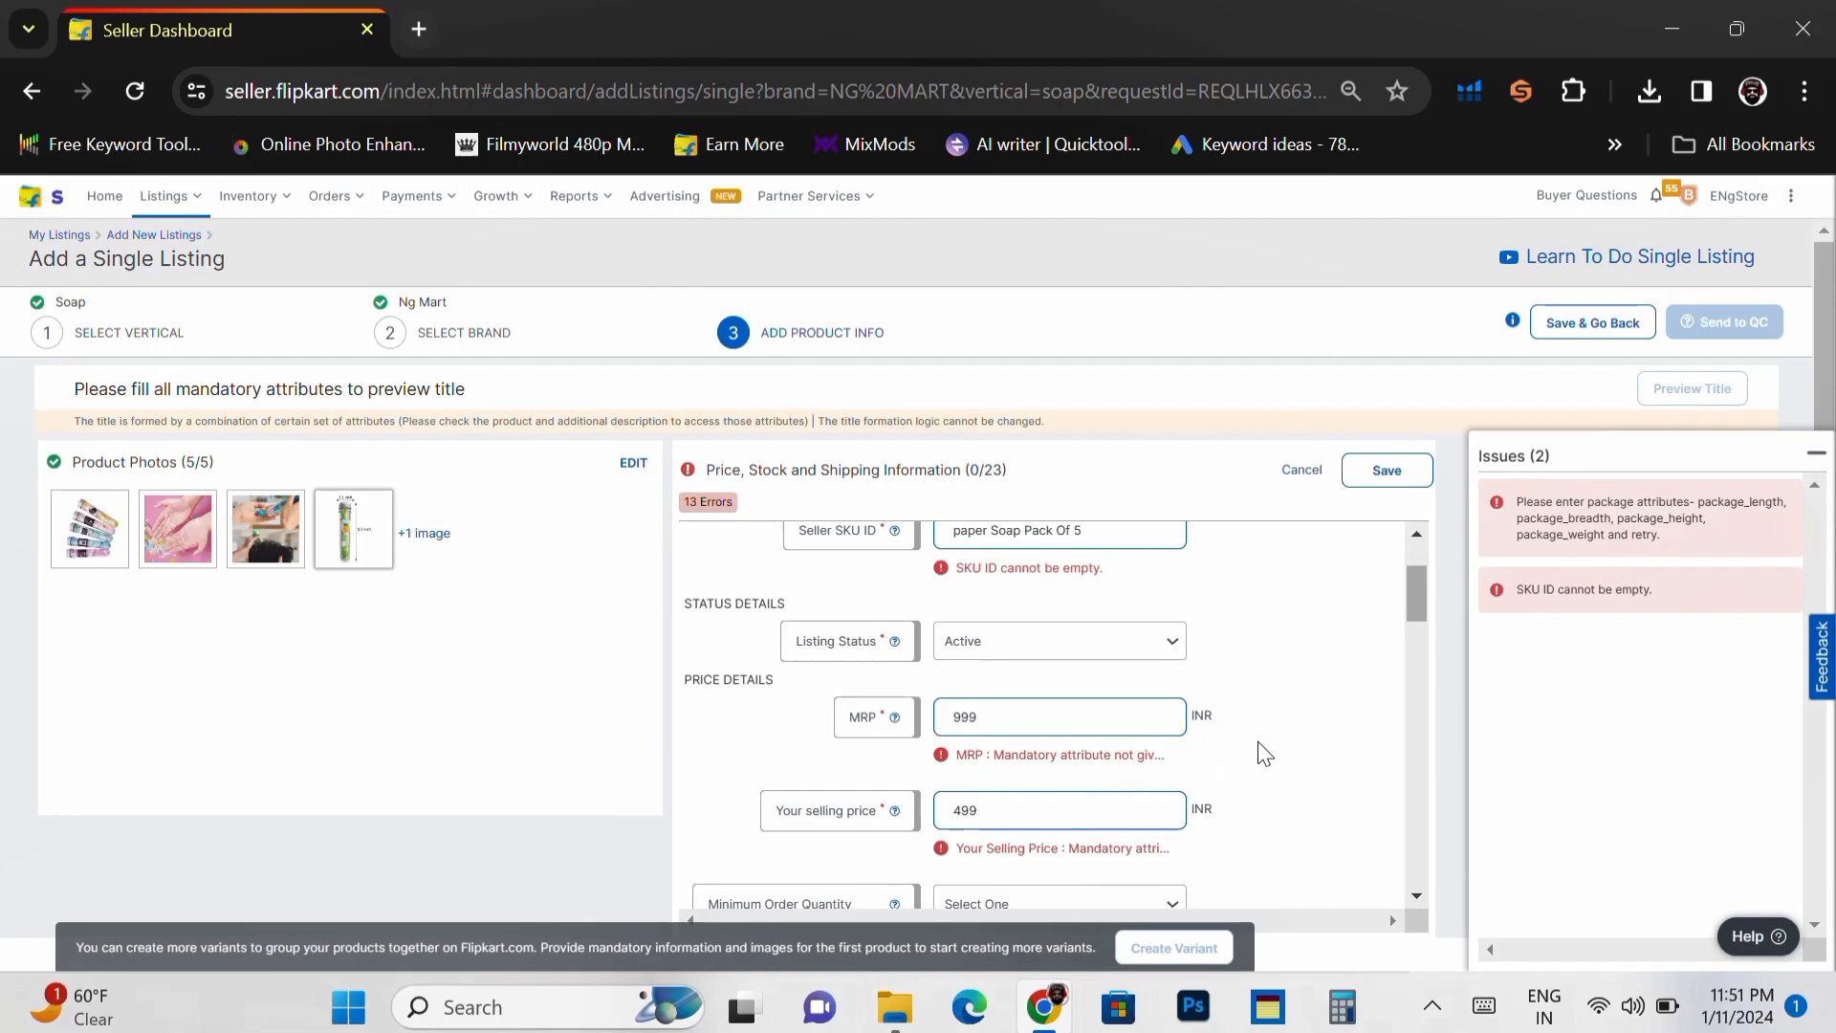
pyautogui.press('Tab')
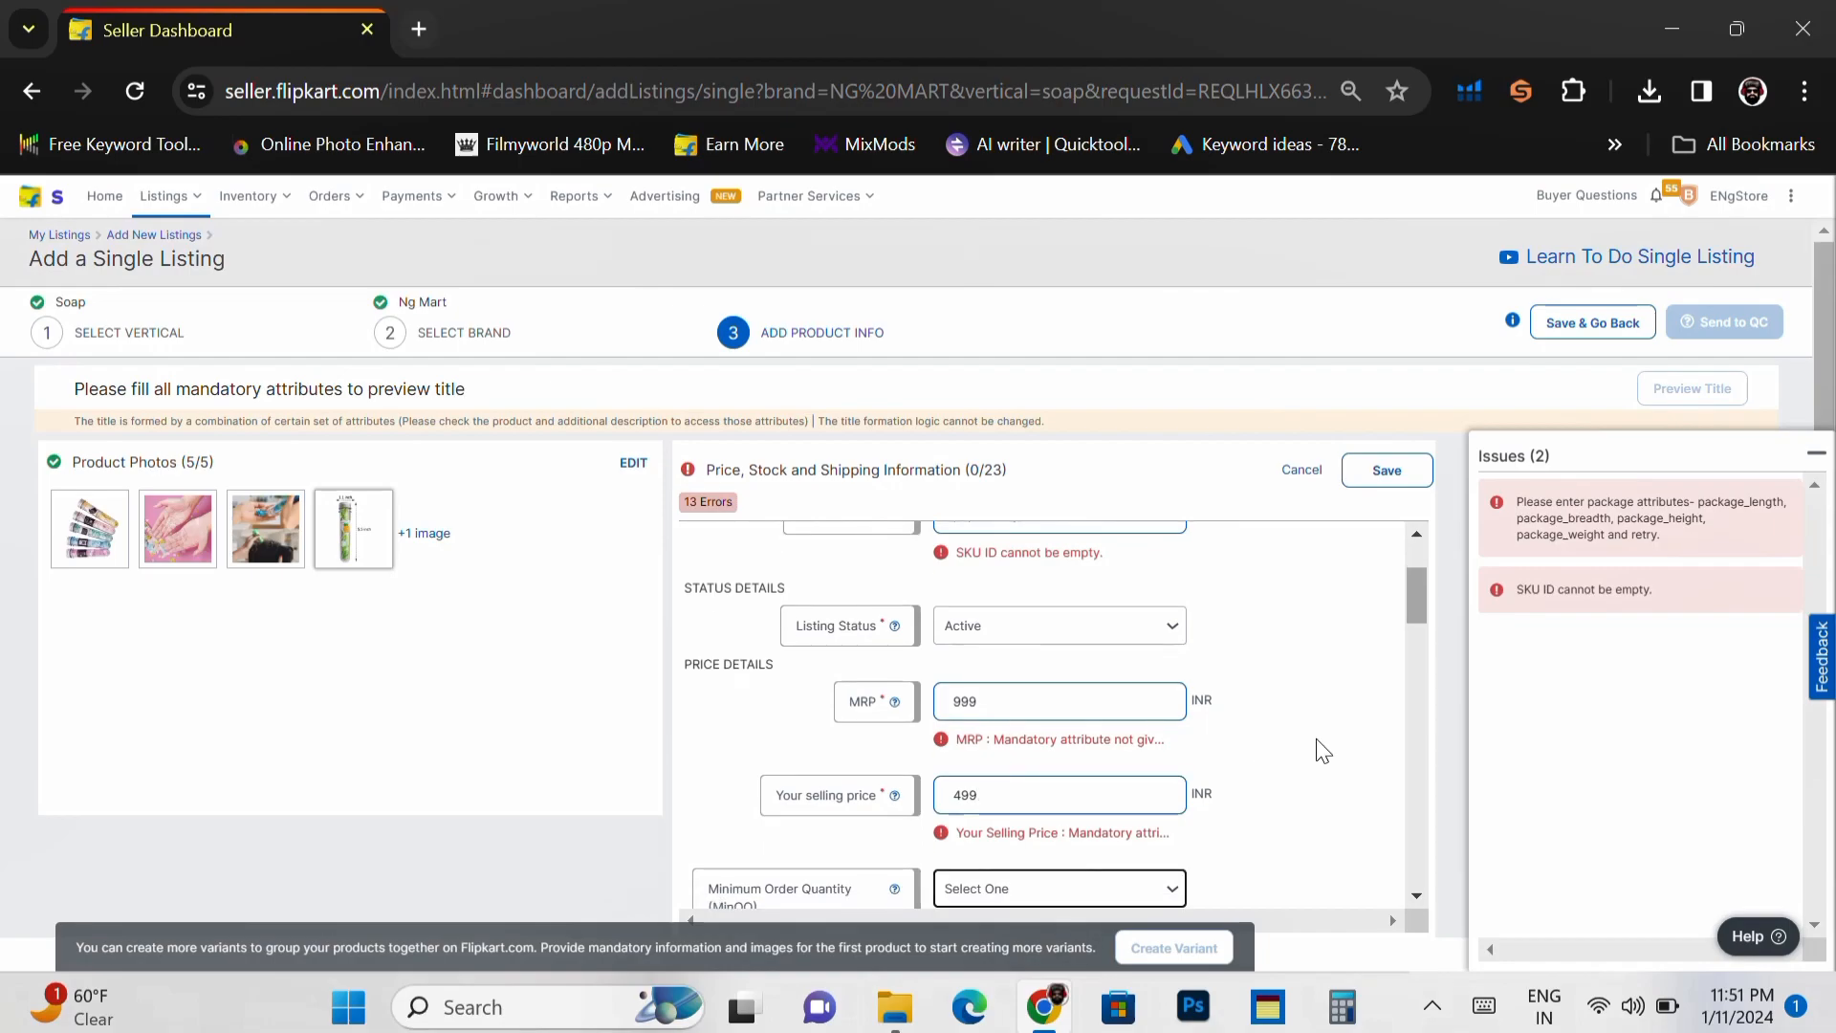
pyautogui.scroll(-1, 1344, 697)
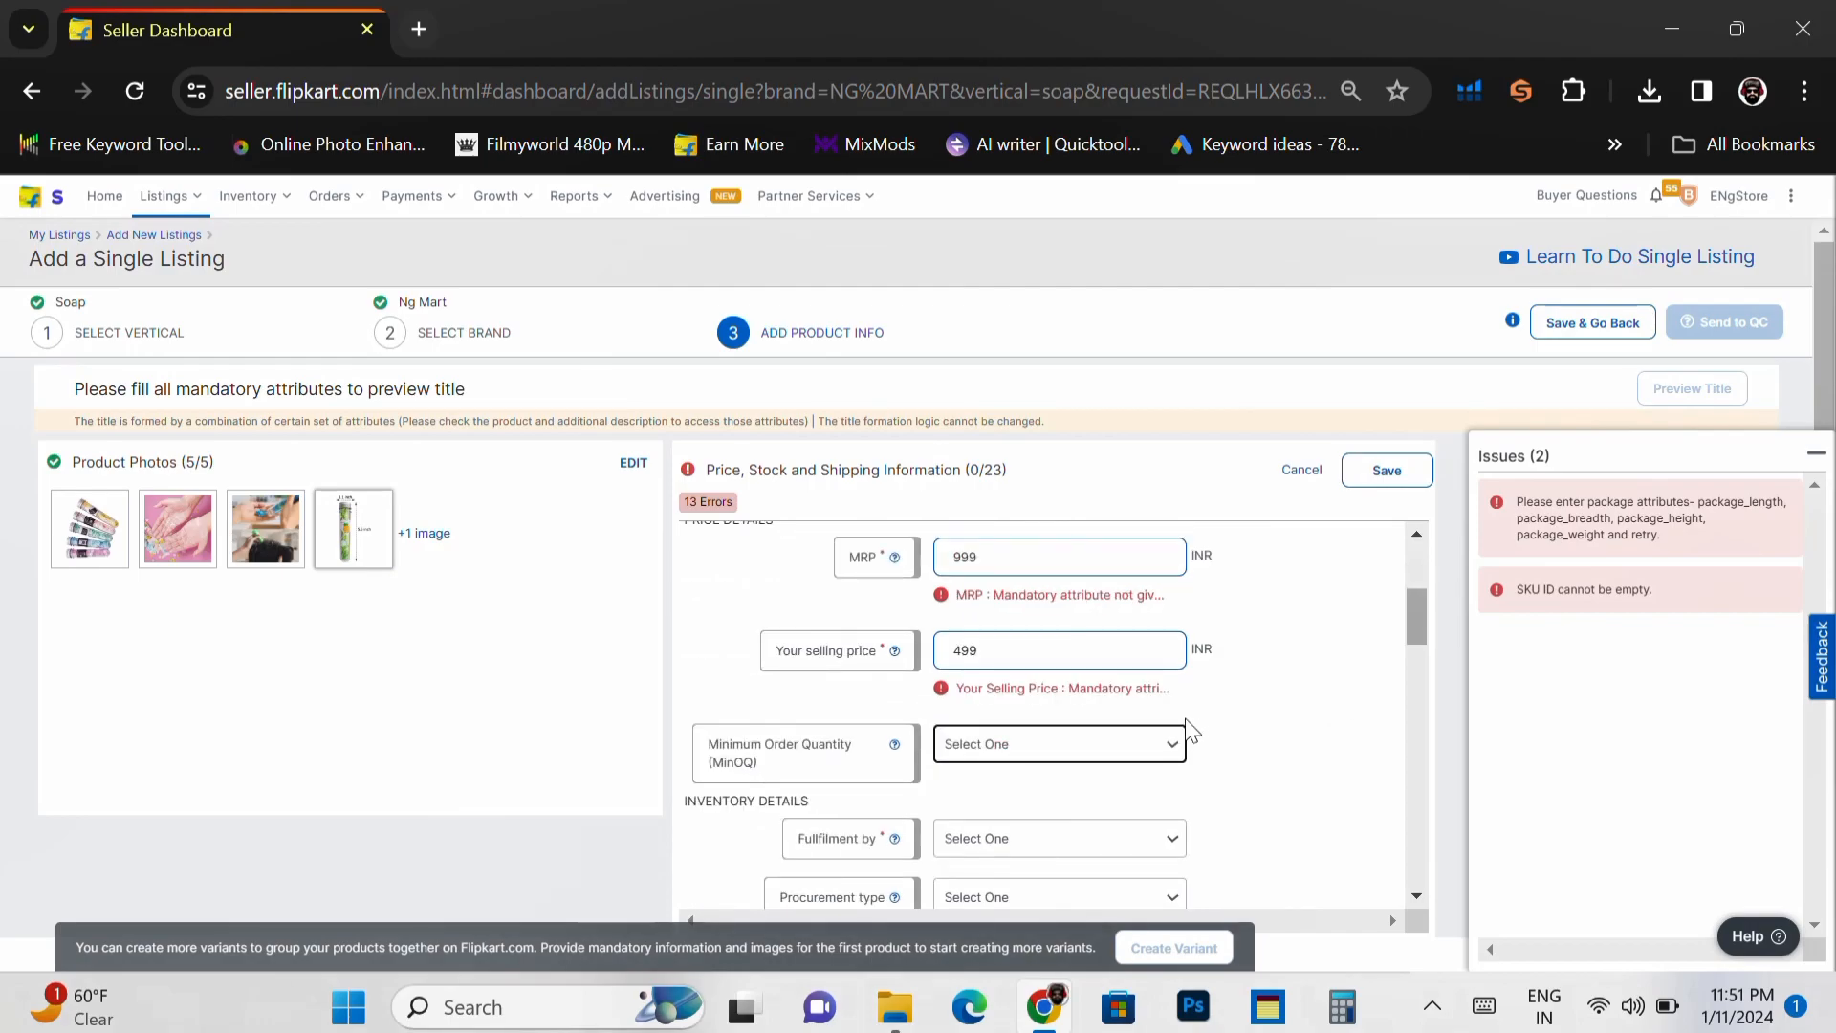
pyautogui.click(1153, 741)
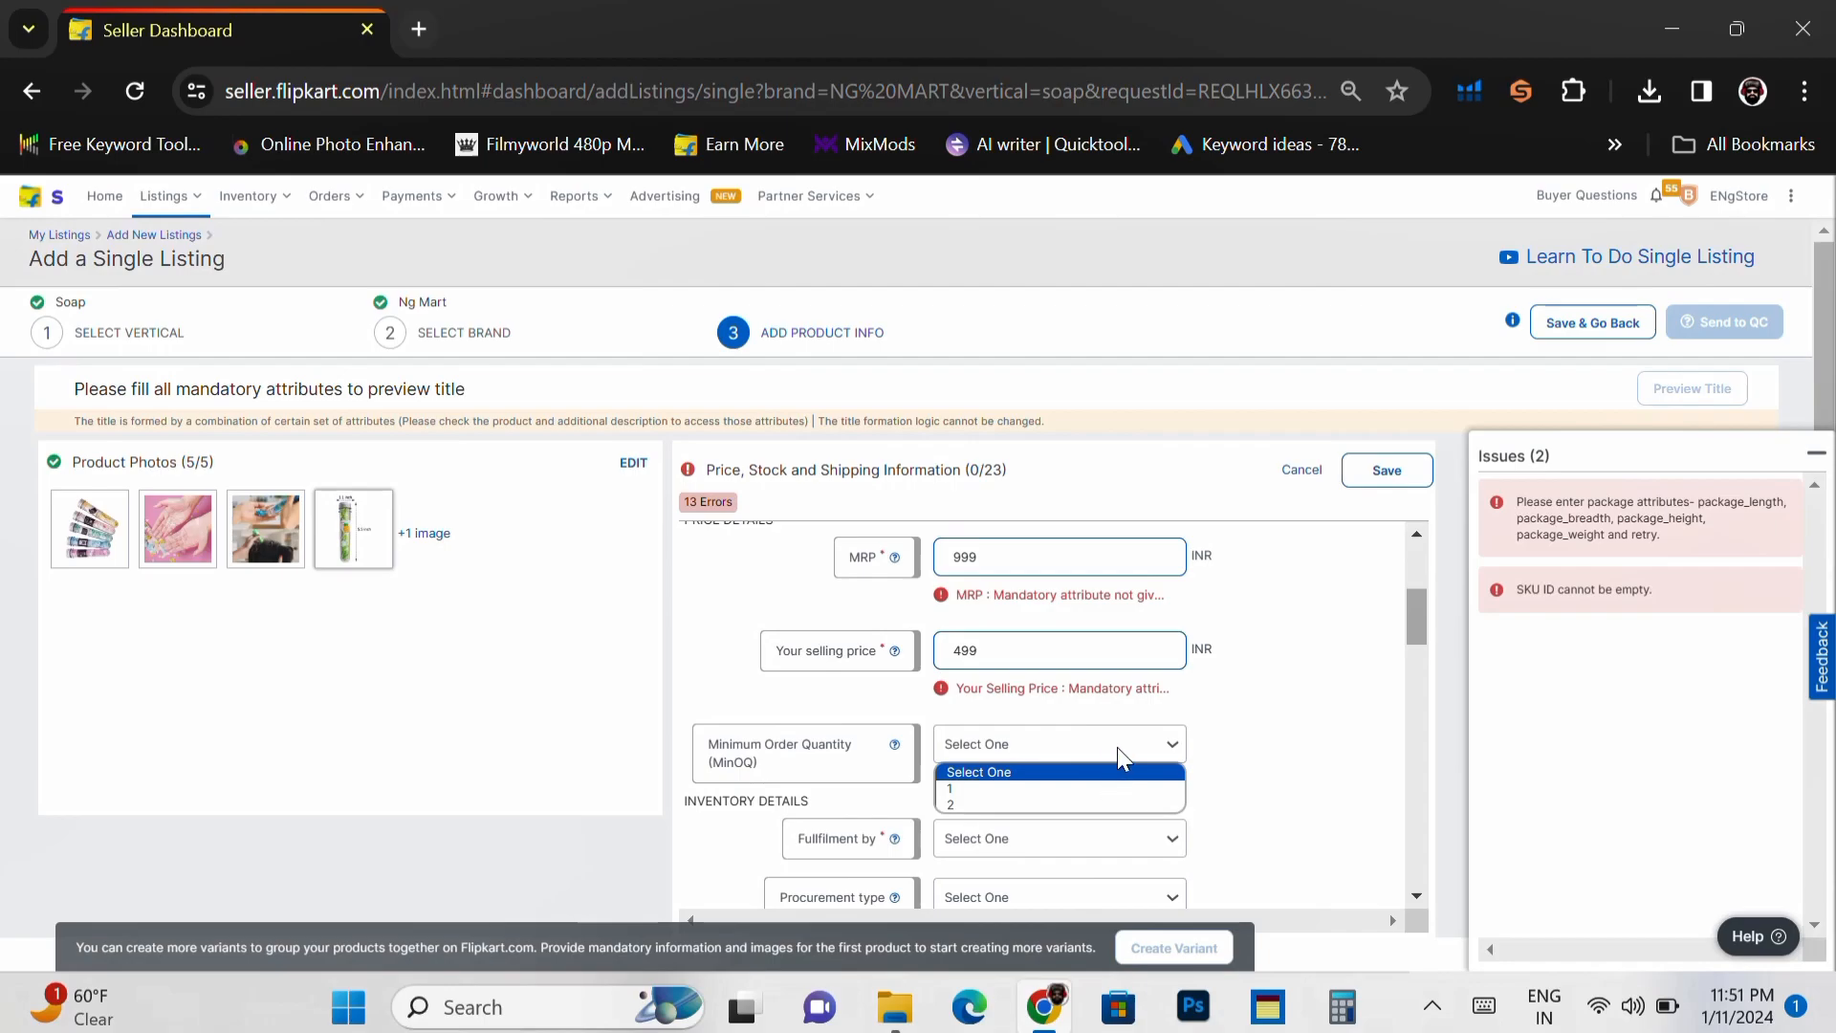
pyautogui.click(1165, 753)
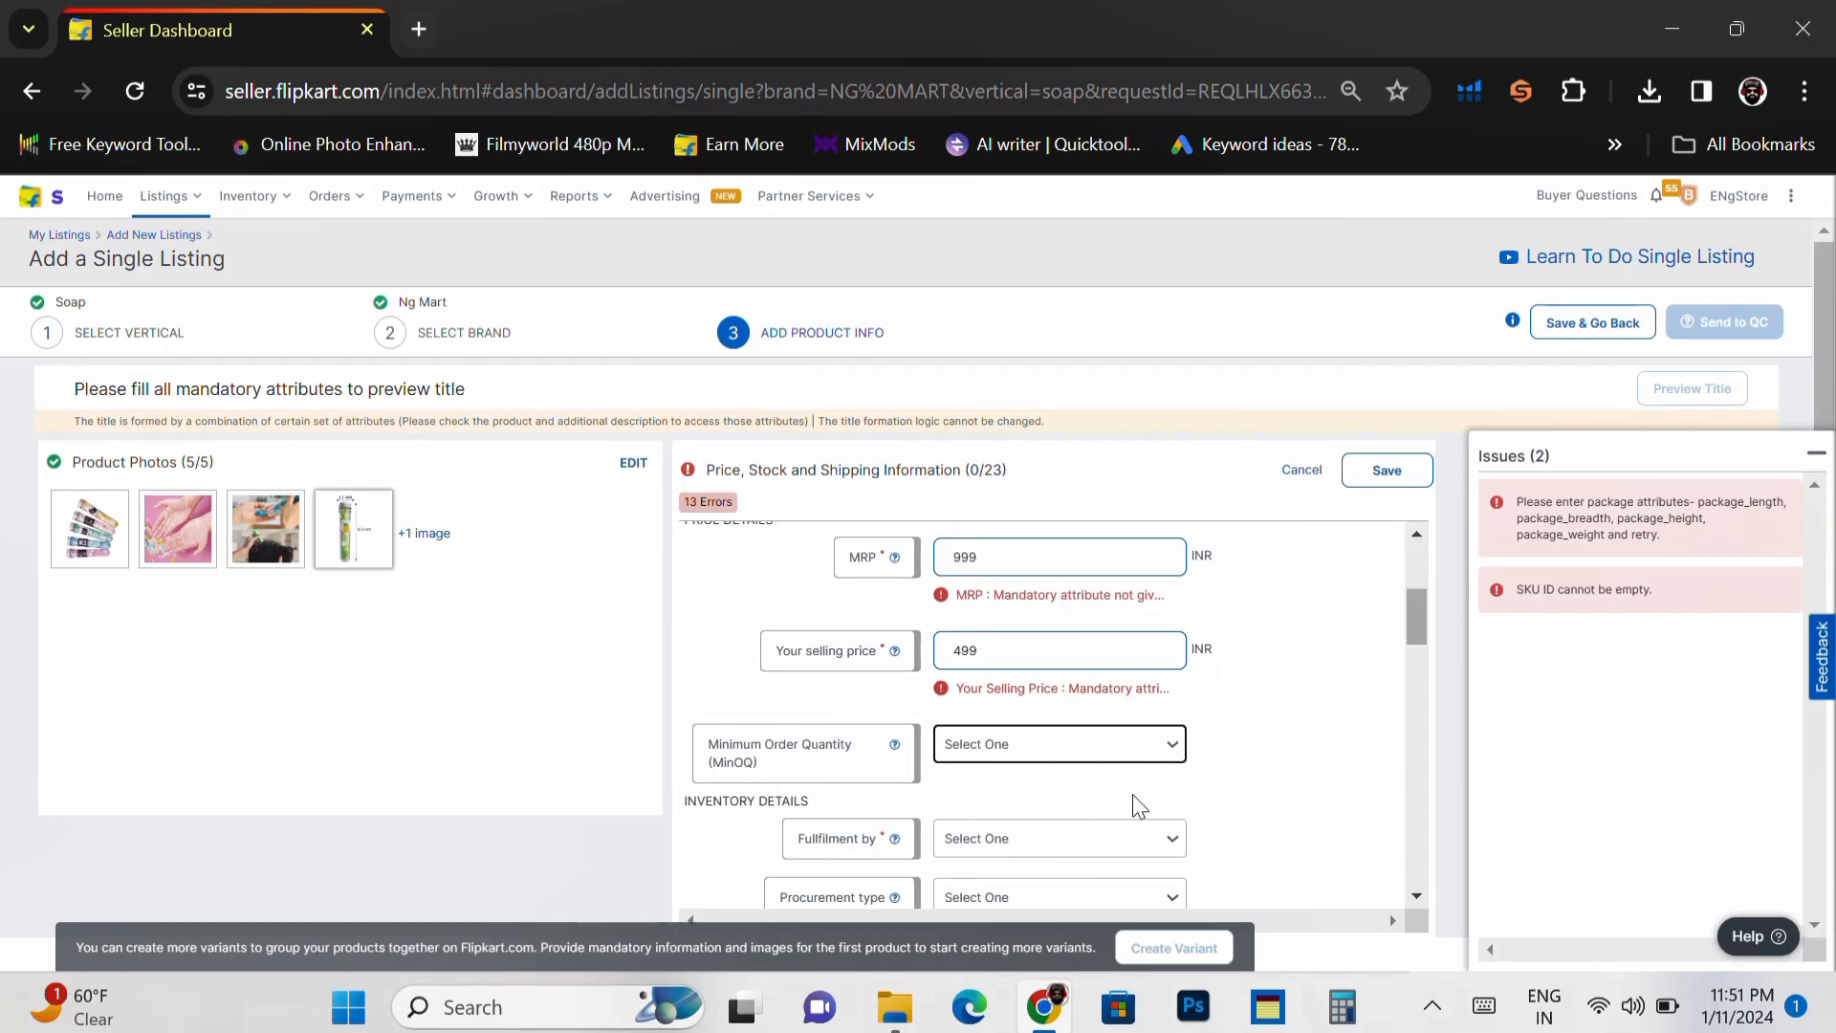
# - Set fulfilment to Seller and the procurement type to Instock in the inventory details
pyautogui.scroll(-2, 1135, 803)
pyautogui.click(1042, 703)
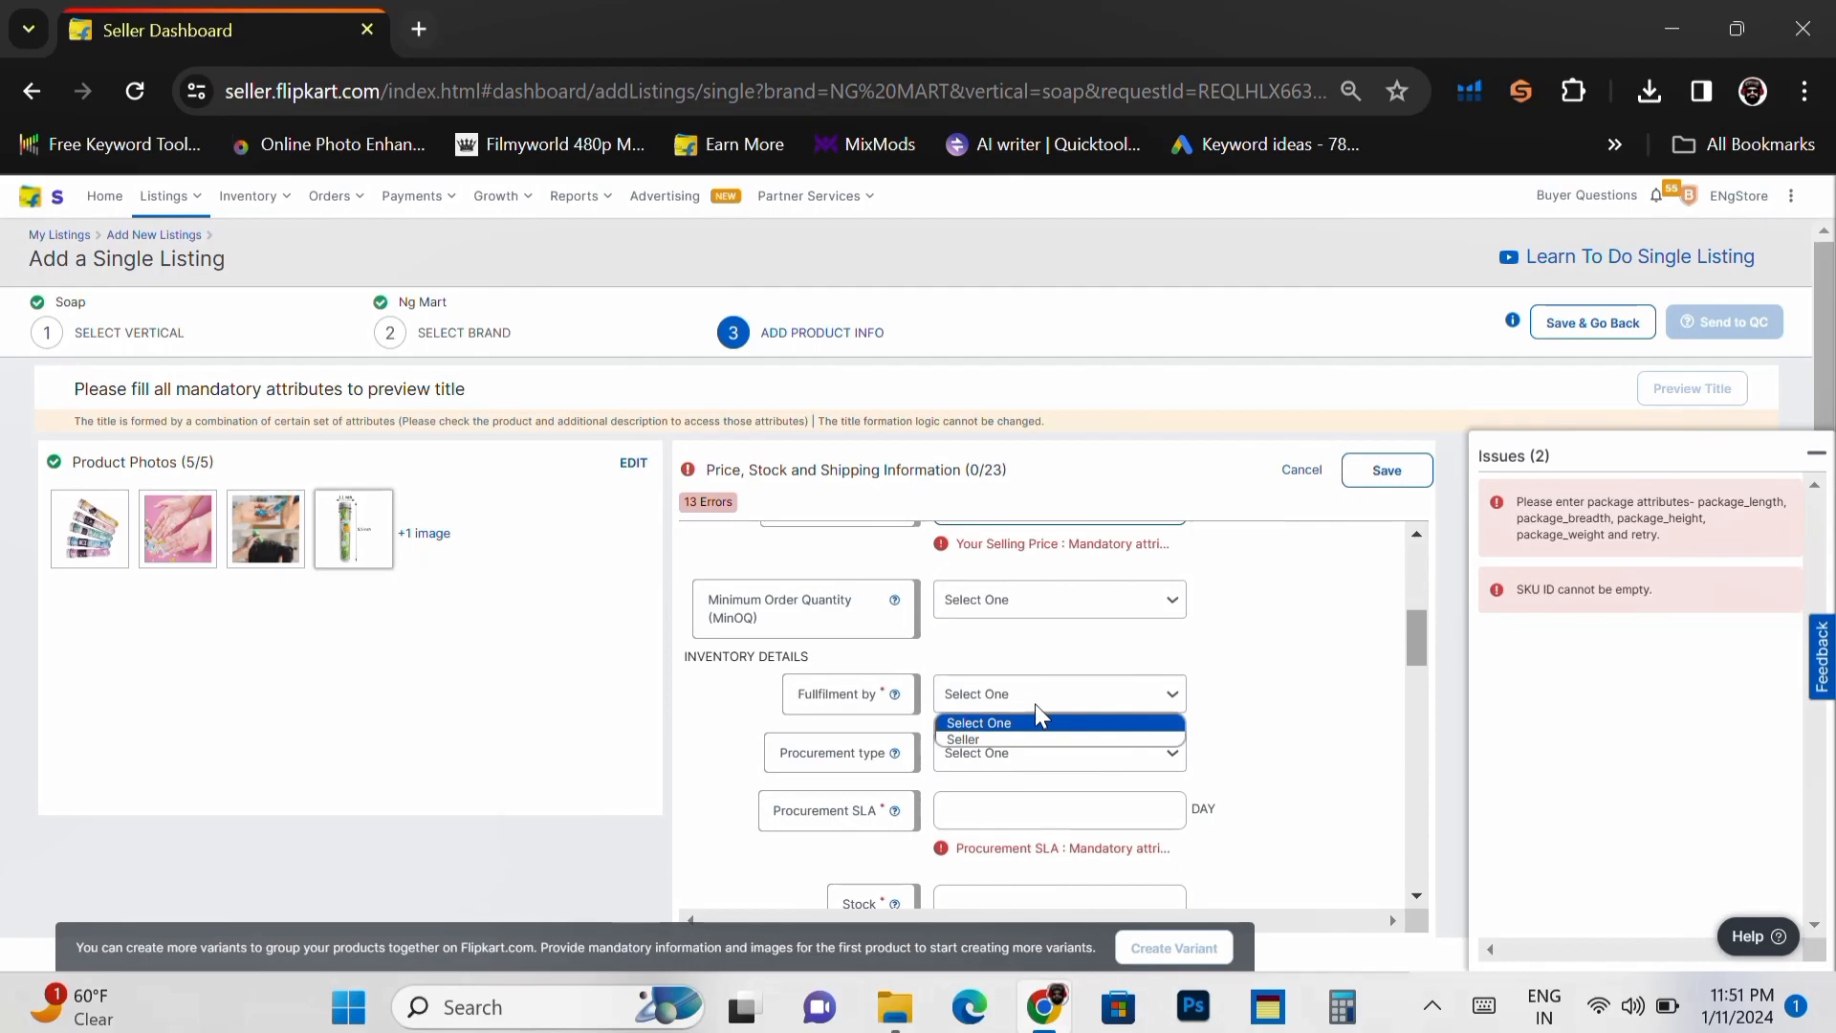
pyautogui.click(1019, 740)
pyautogui.click(1048, 753)
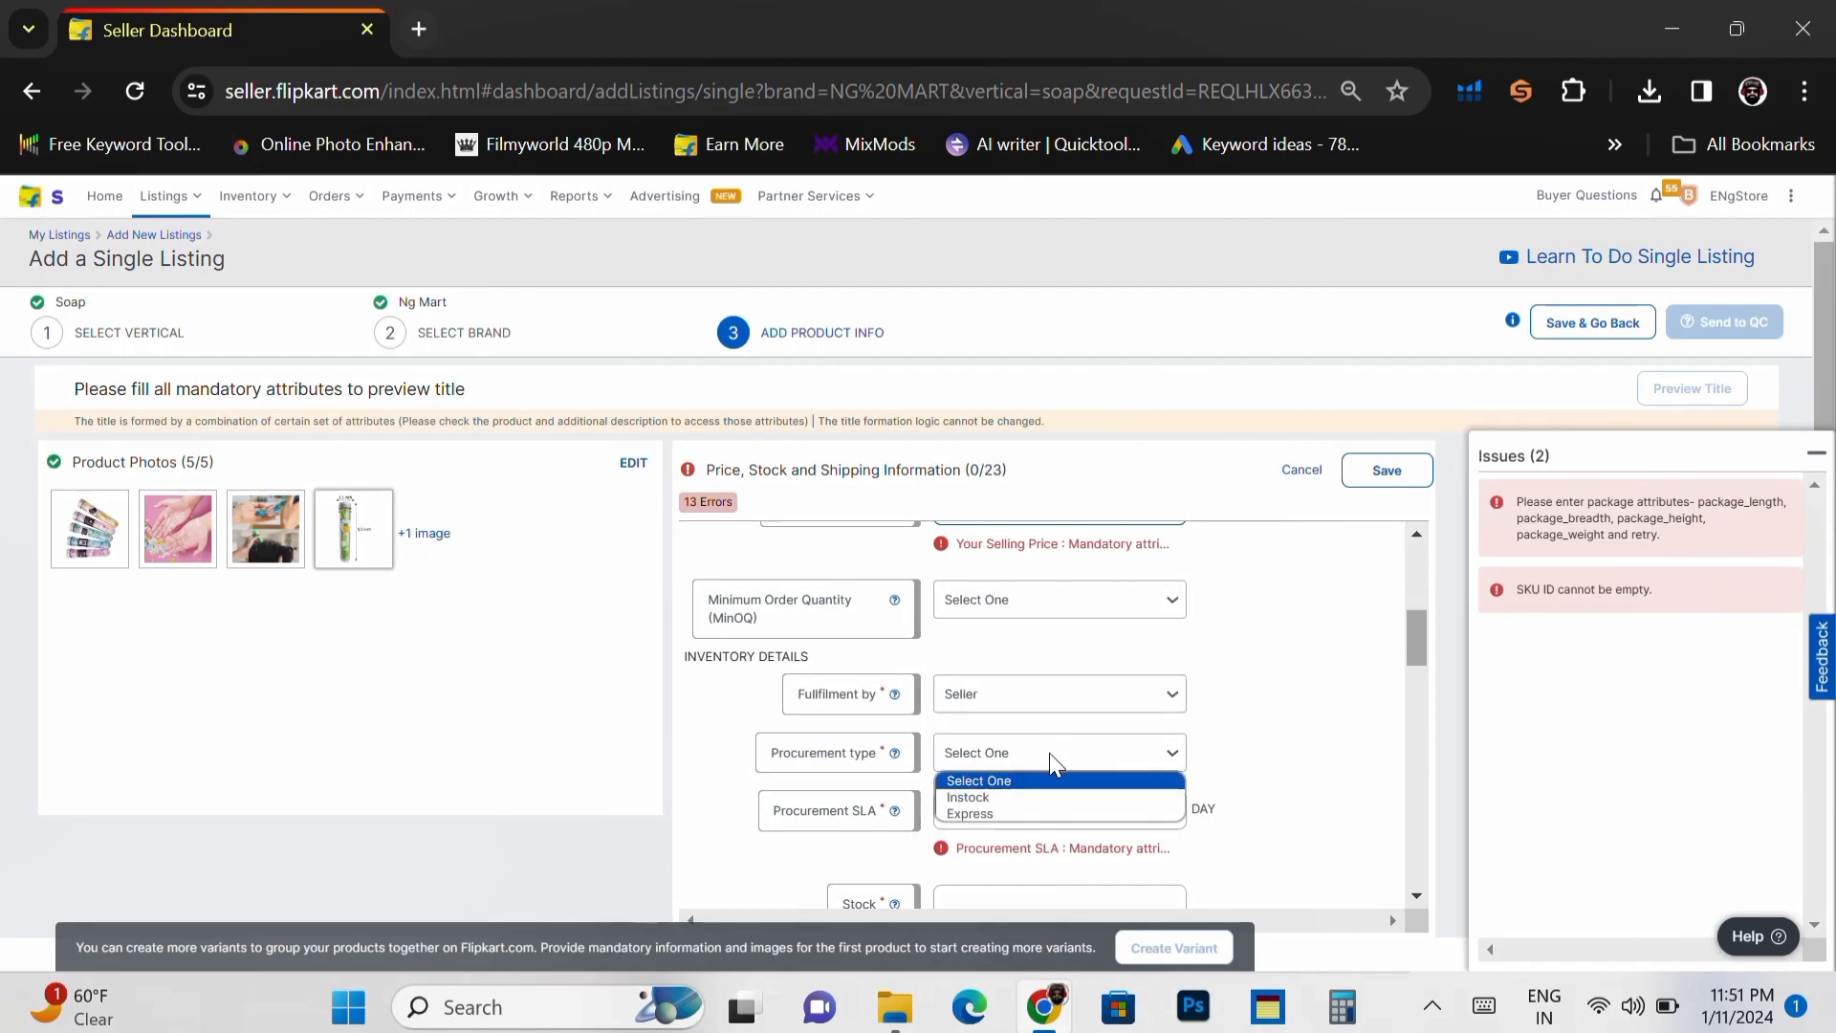
pyautogui.click(1004, 798)
# - Set the procurement SLA to 2 days and the stock to 1000
pyautogui.click(1028, 815)
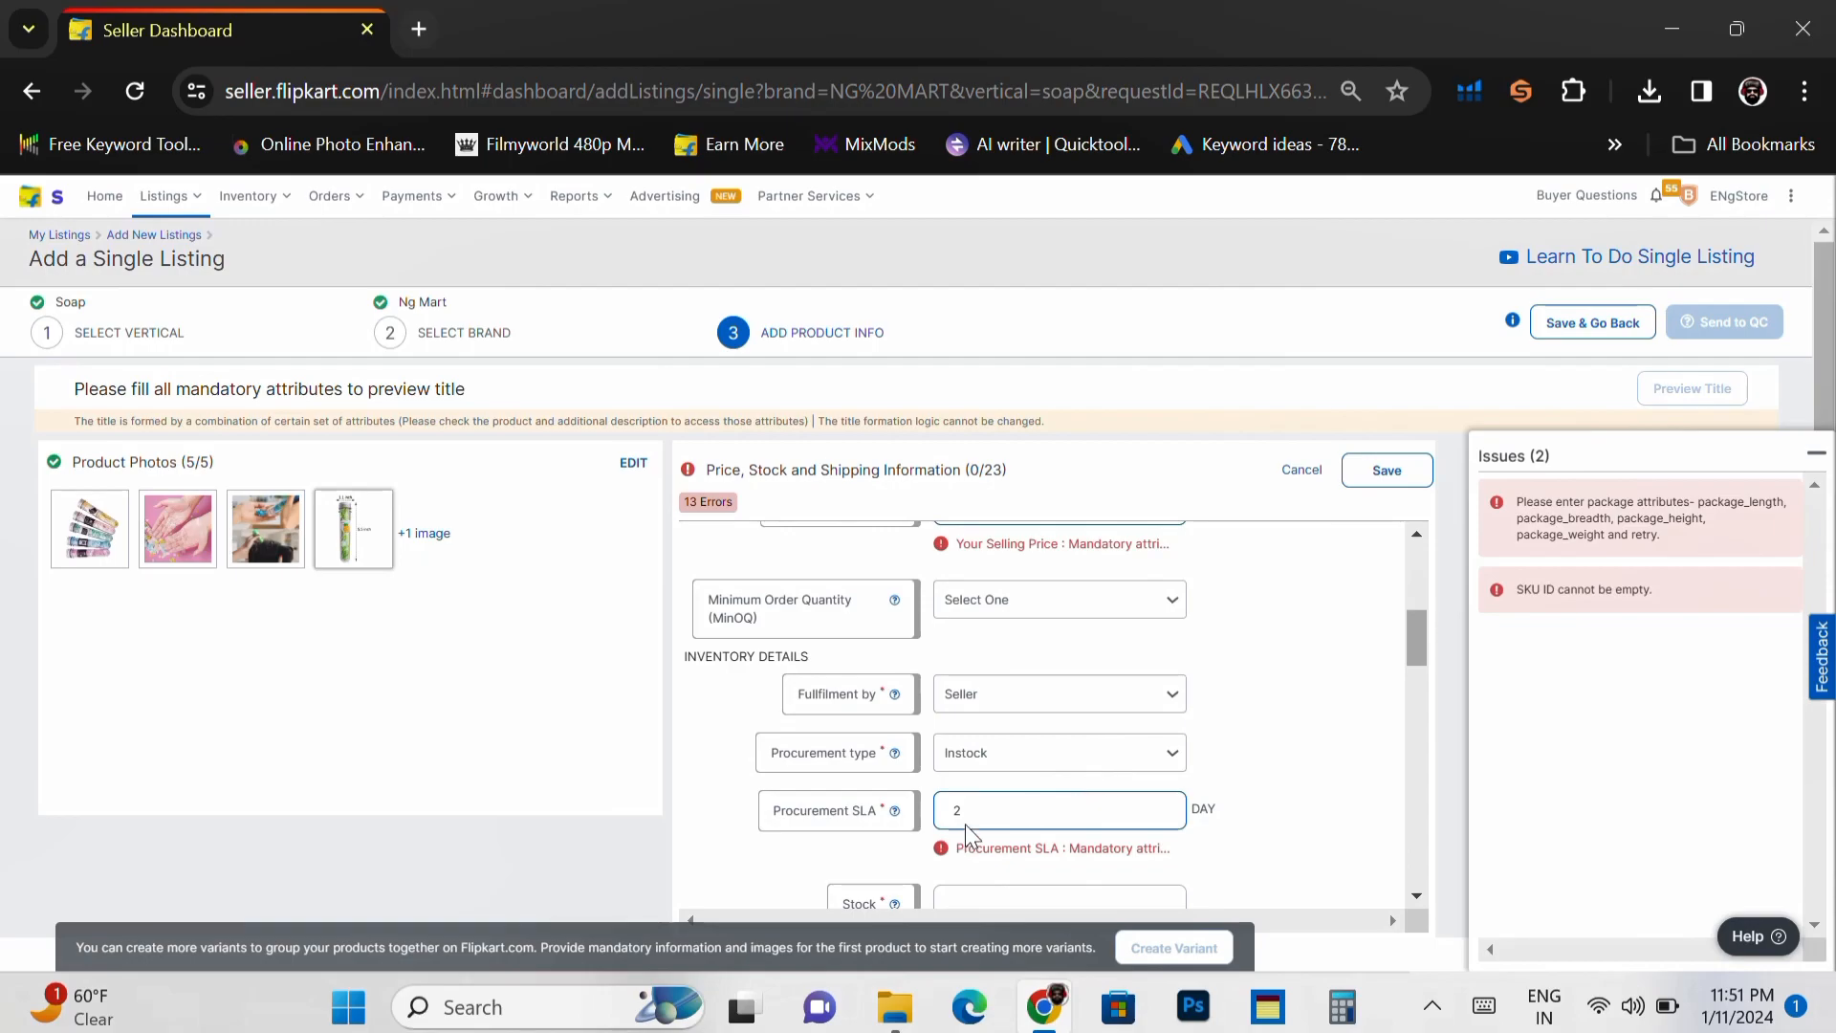
pyautogui.scroll(-1, 1255, 766)
pyautogui.click(1124, 768)
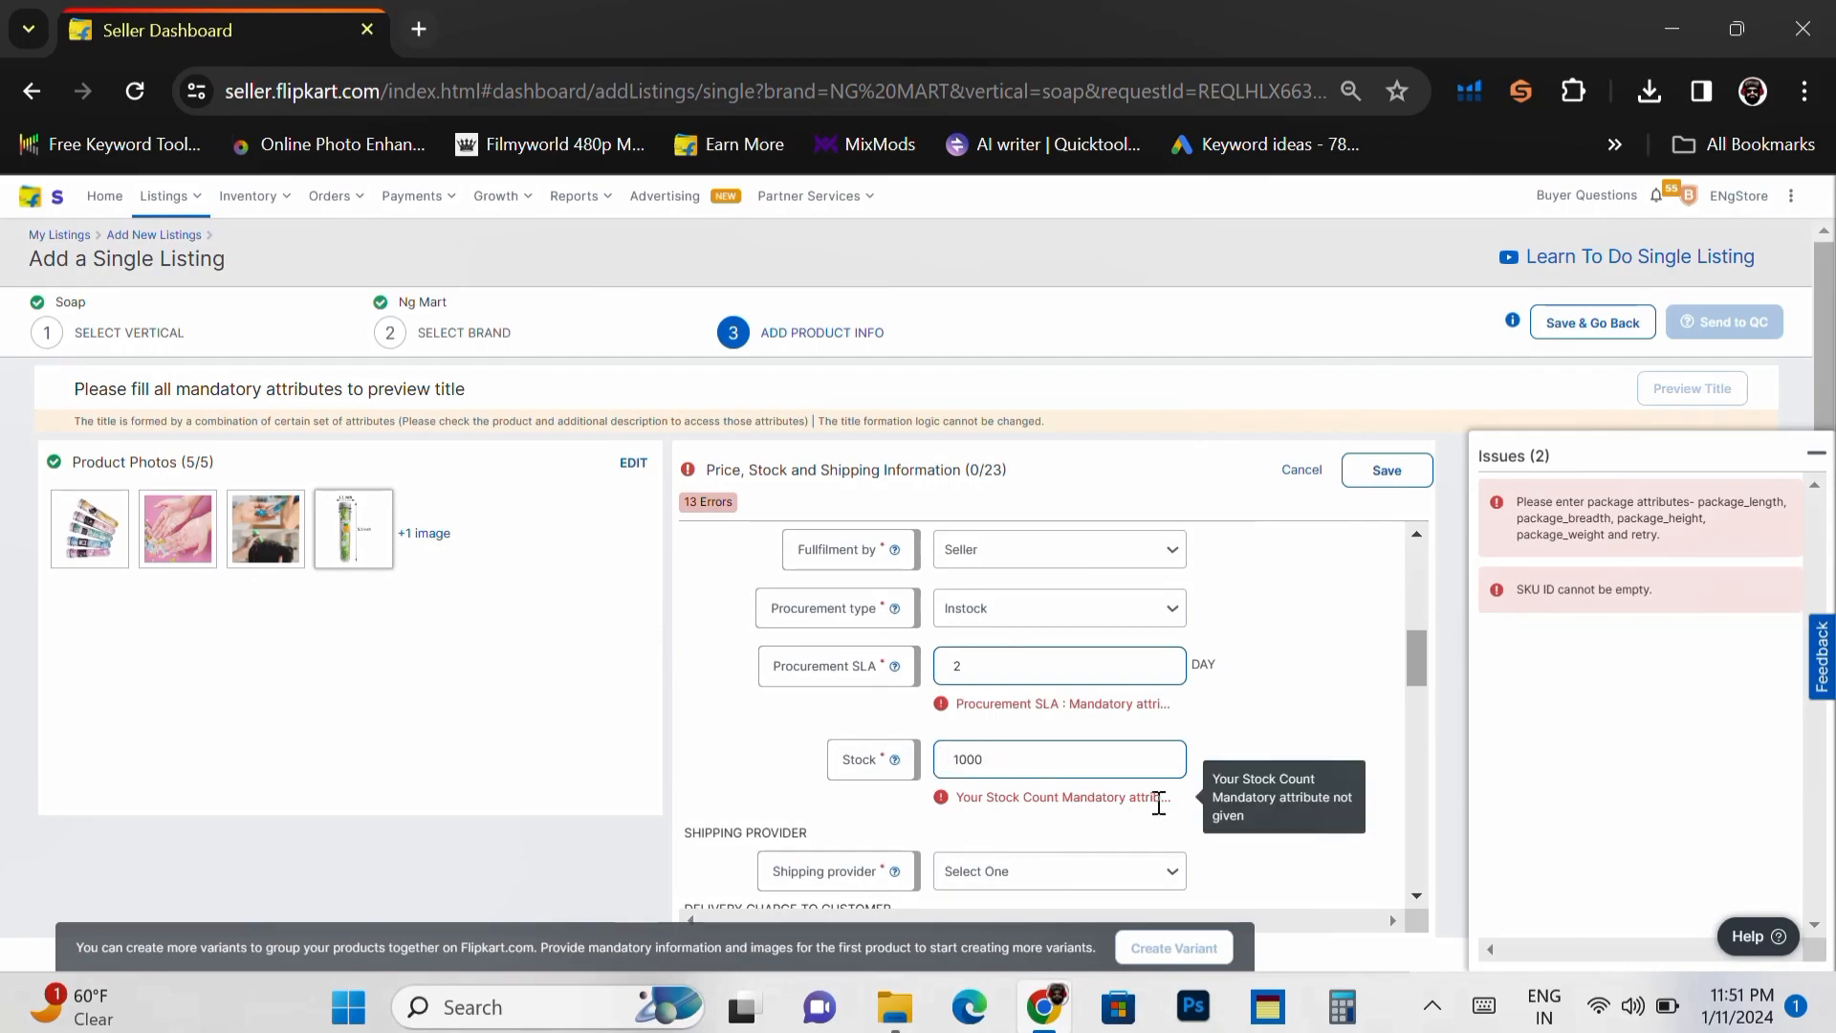
# - Choose Flipkart as the shipping provider
pyautogui.scroll(-2, 1319, 703)
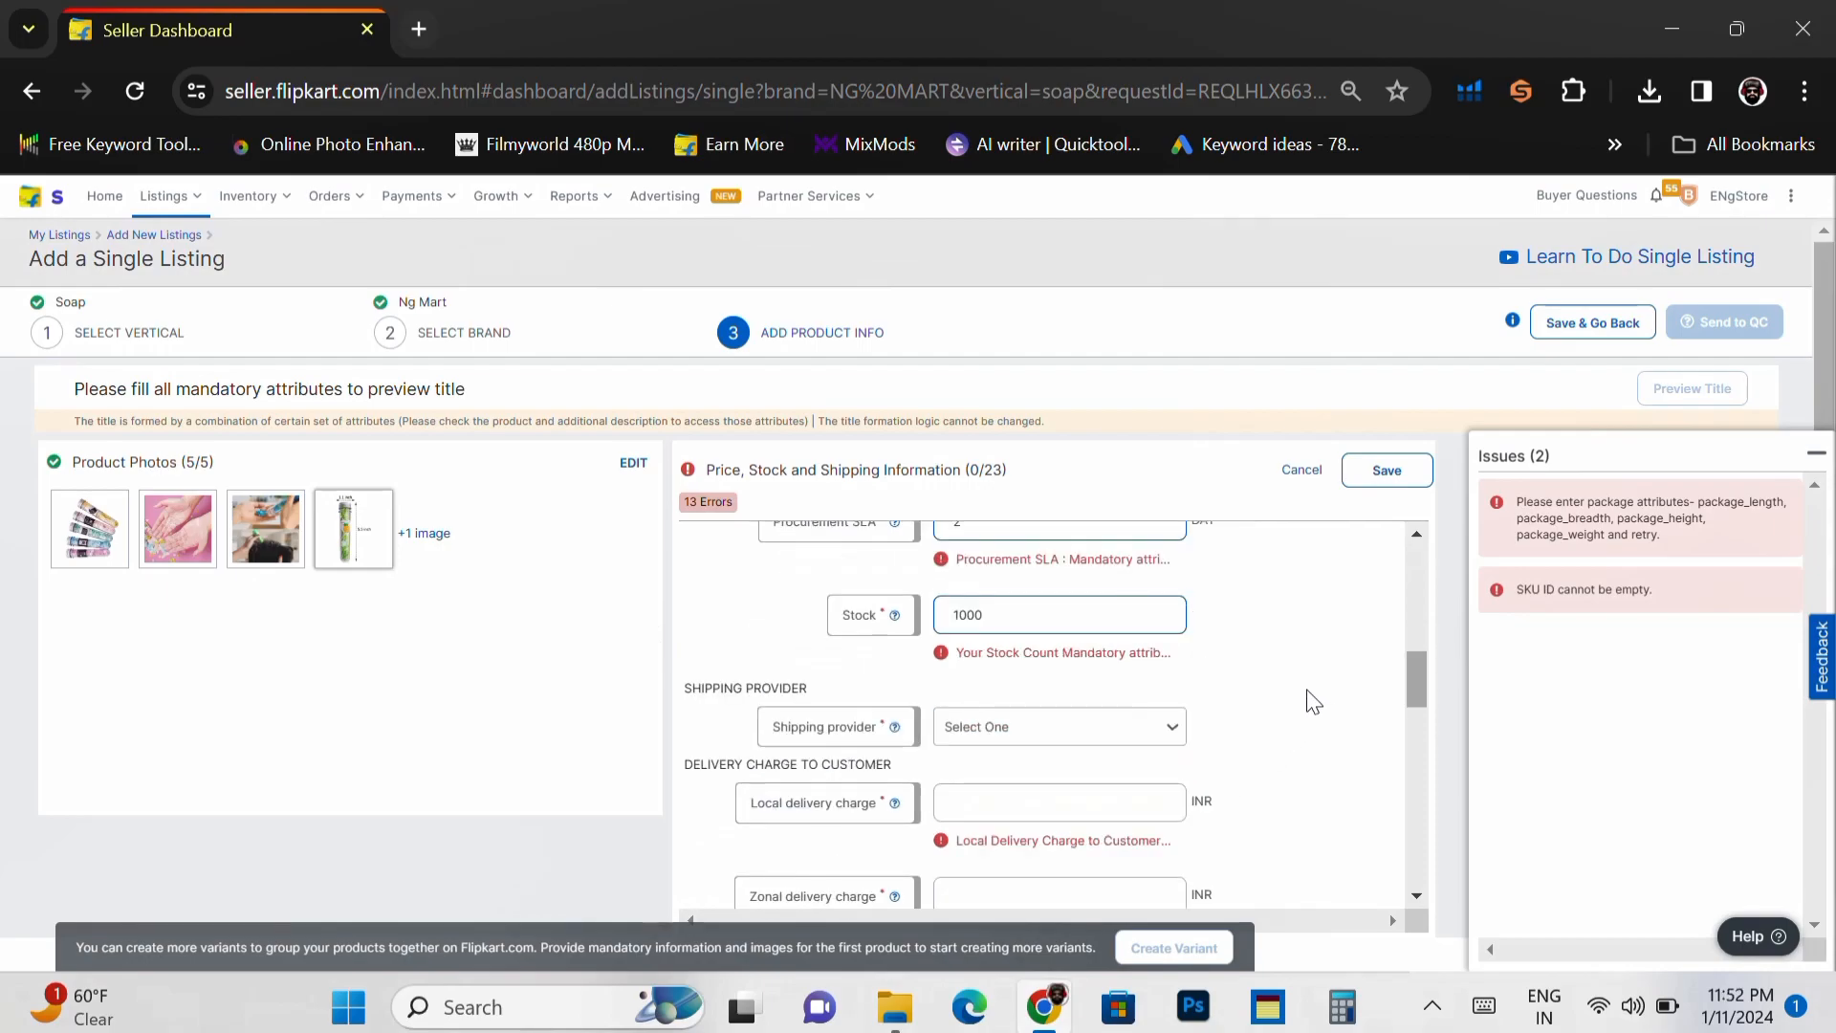
pyautogui.click(1060, 724)
pyautogui.click(1024, 765)
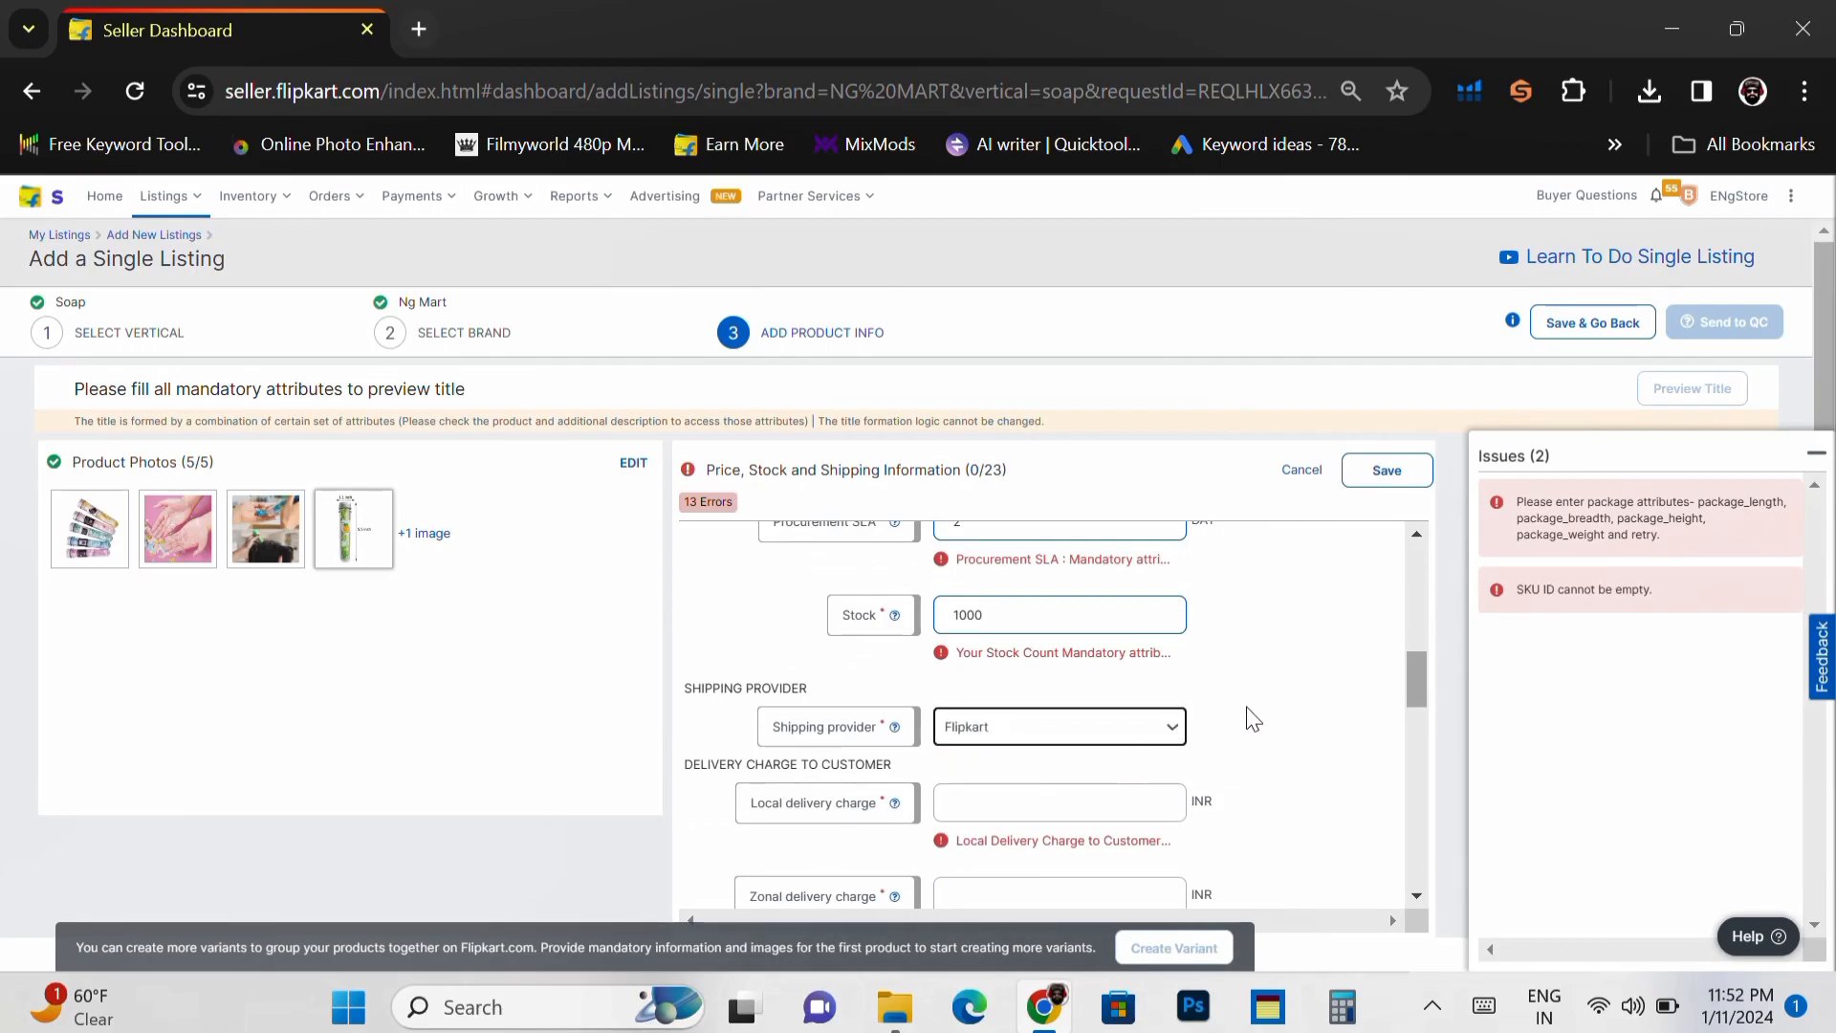
# - Set the delivery charges to customer to 45 INR local, 57 INR zonal and 65 INR national
pyautogui.scroll(-2, 1253, 717)
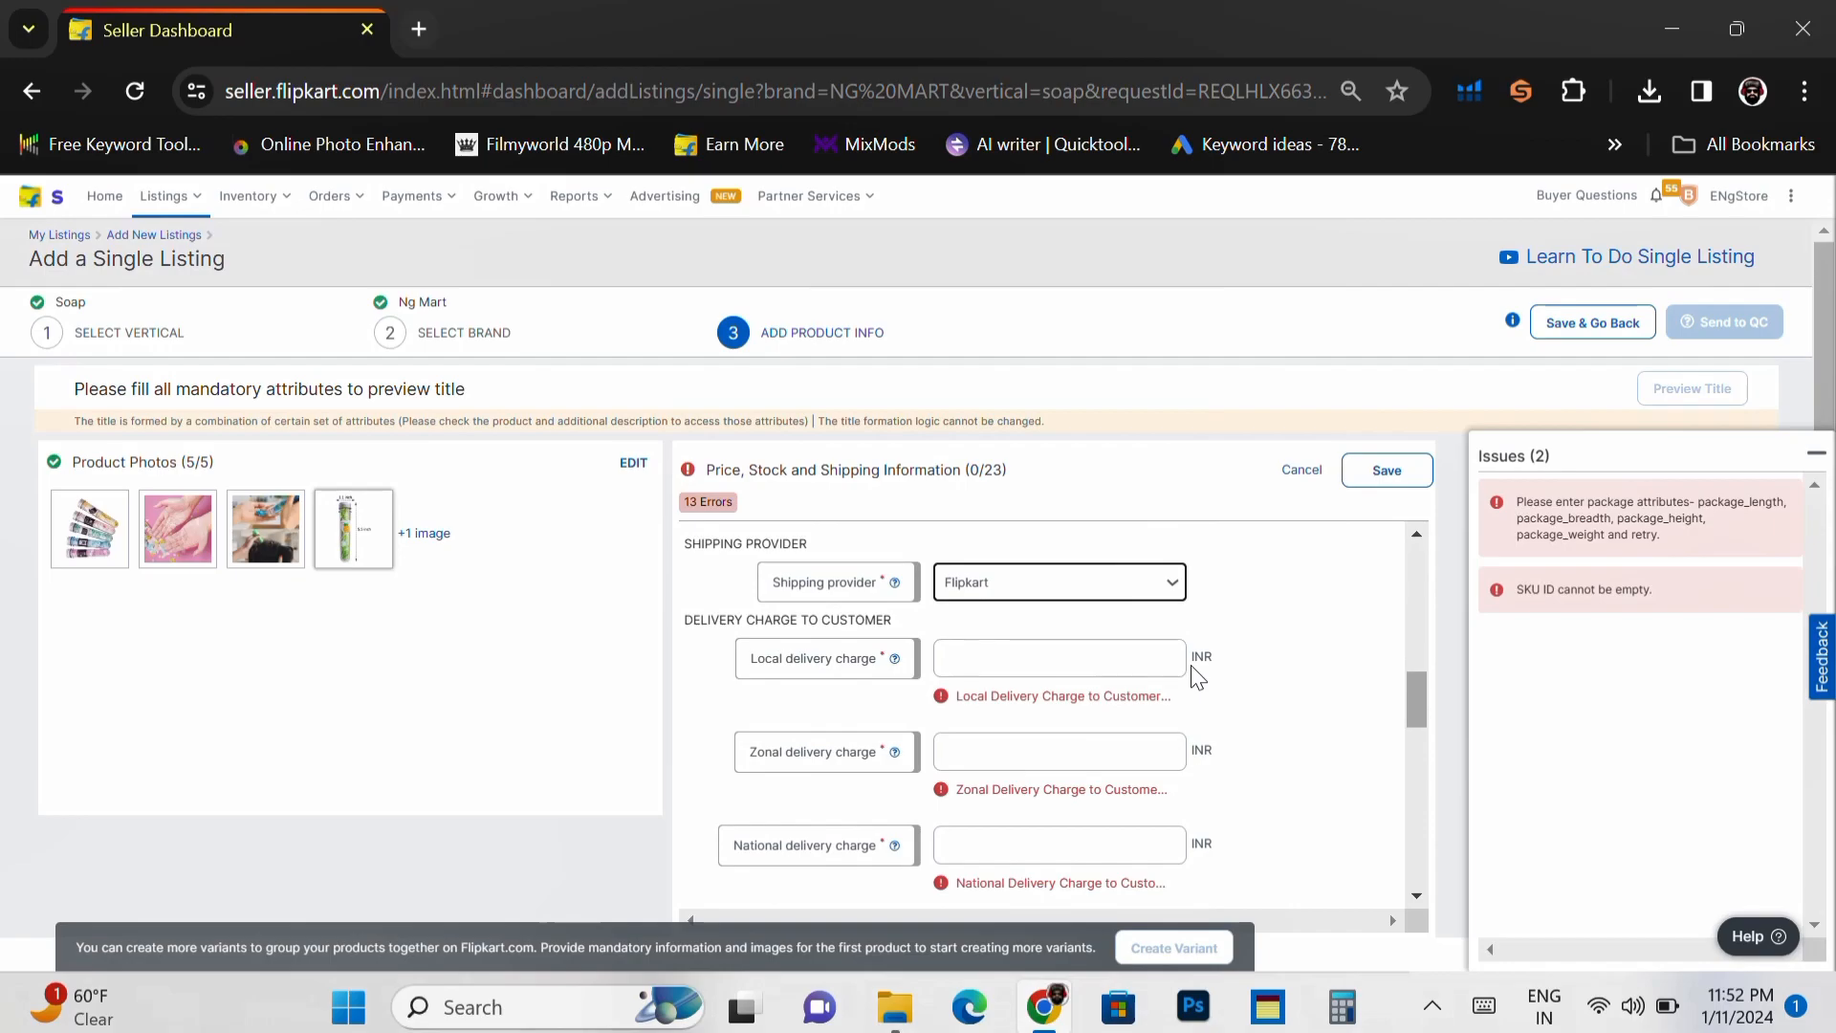
pyautogui.click(1151, 666)
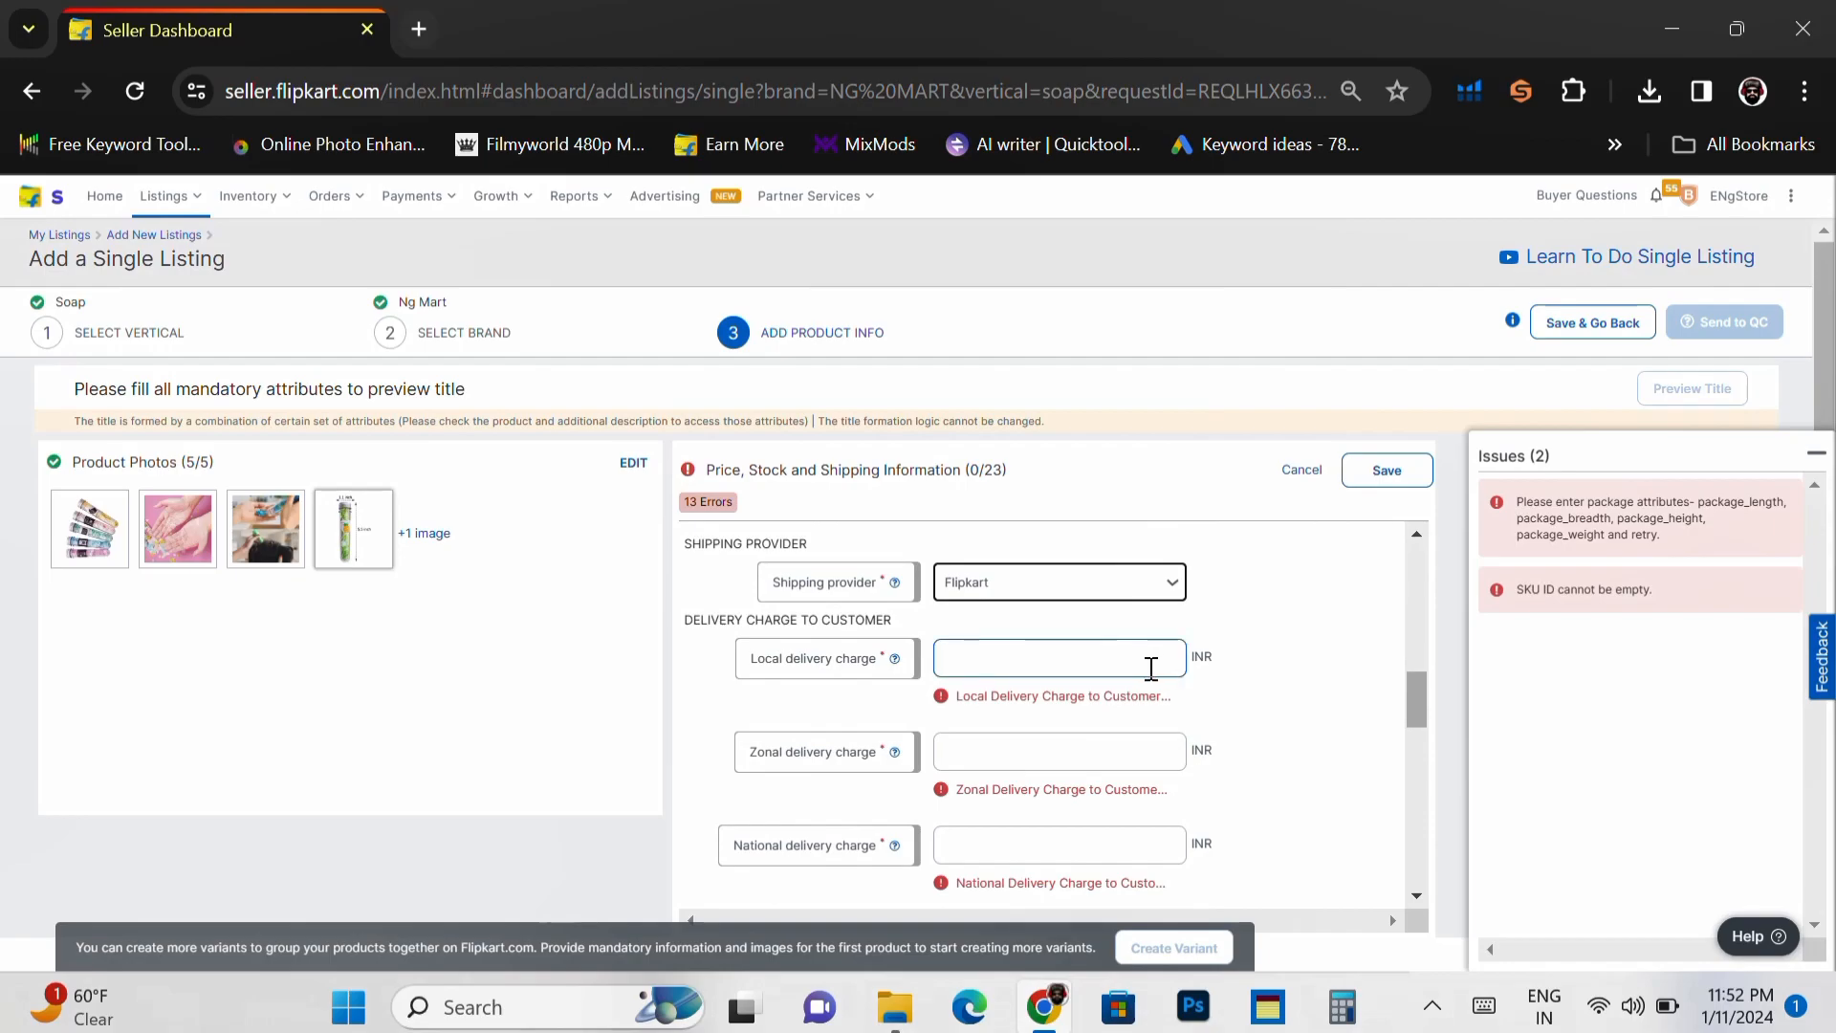
pyautogui.click(1098, 657)
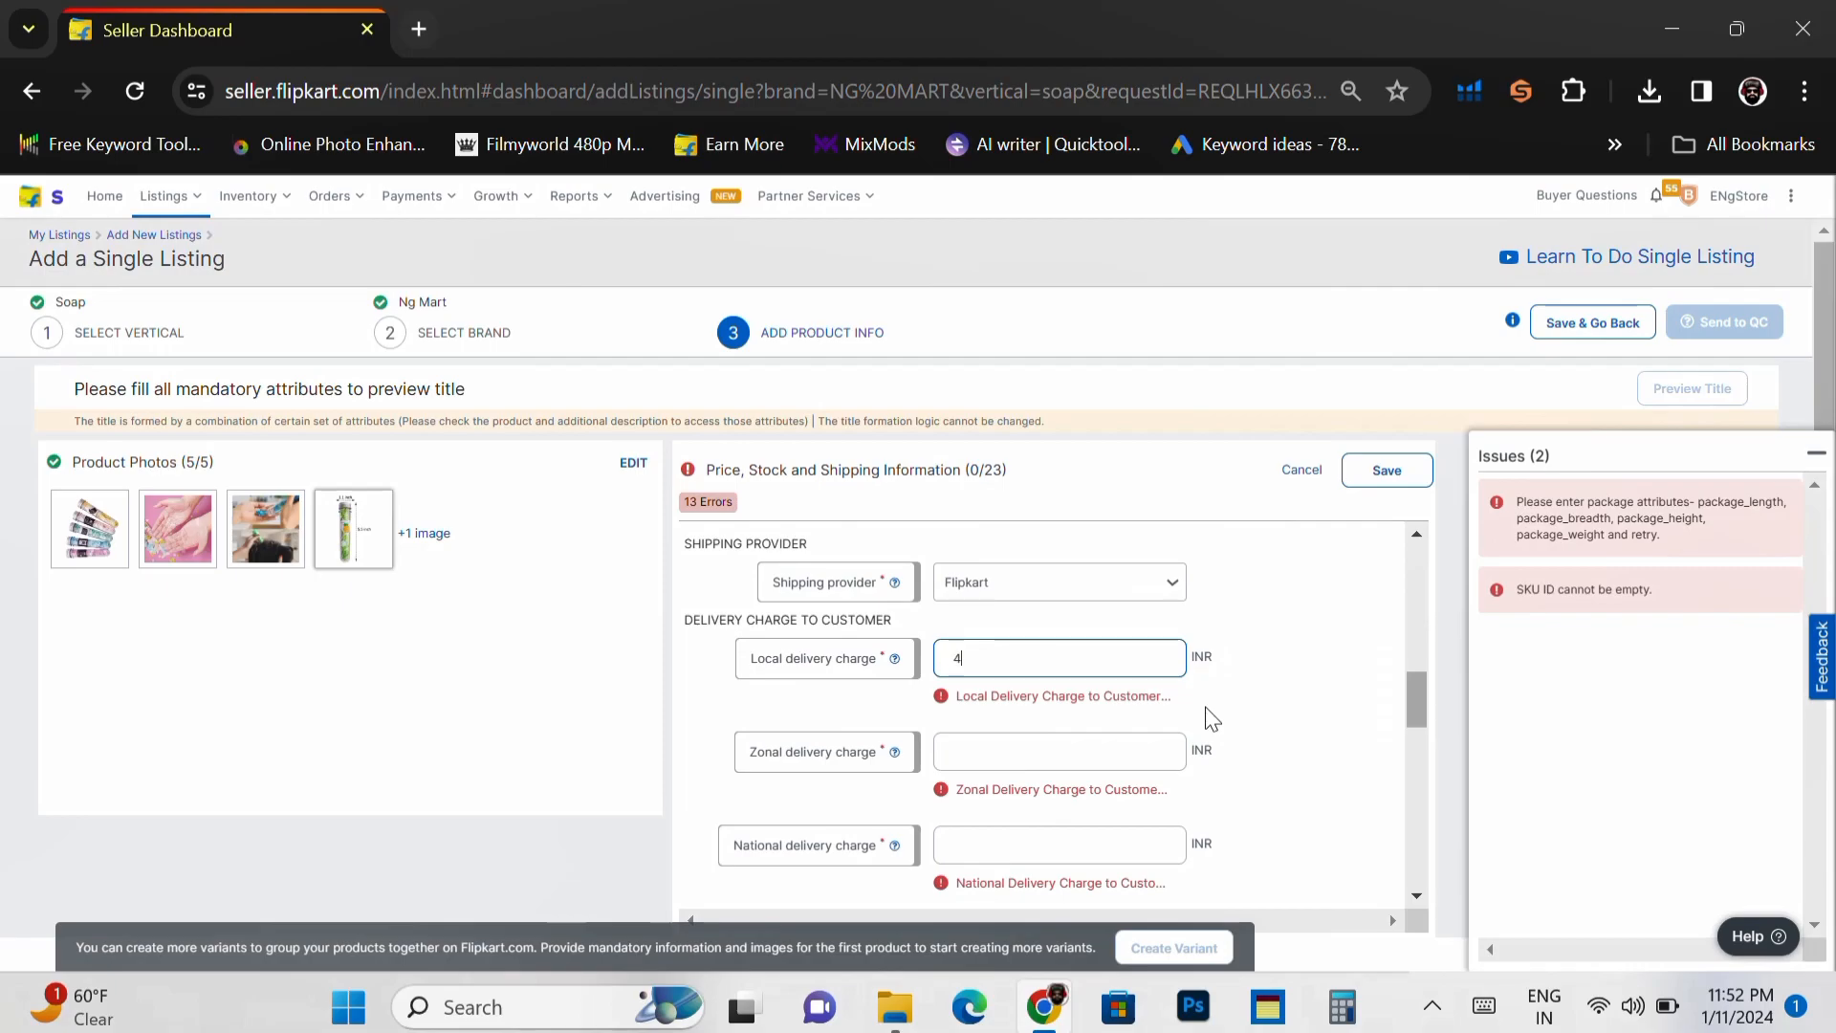
pyautogui.press('Tab')
pyautogui.press('Tab')
pyautogui.press('Tab')
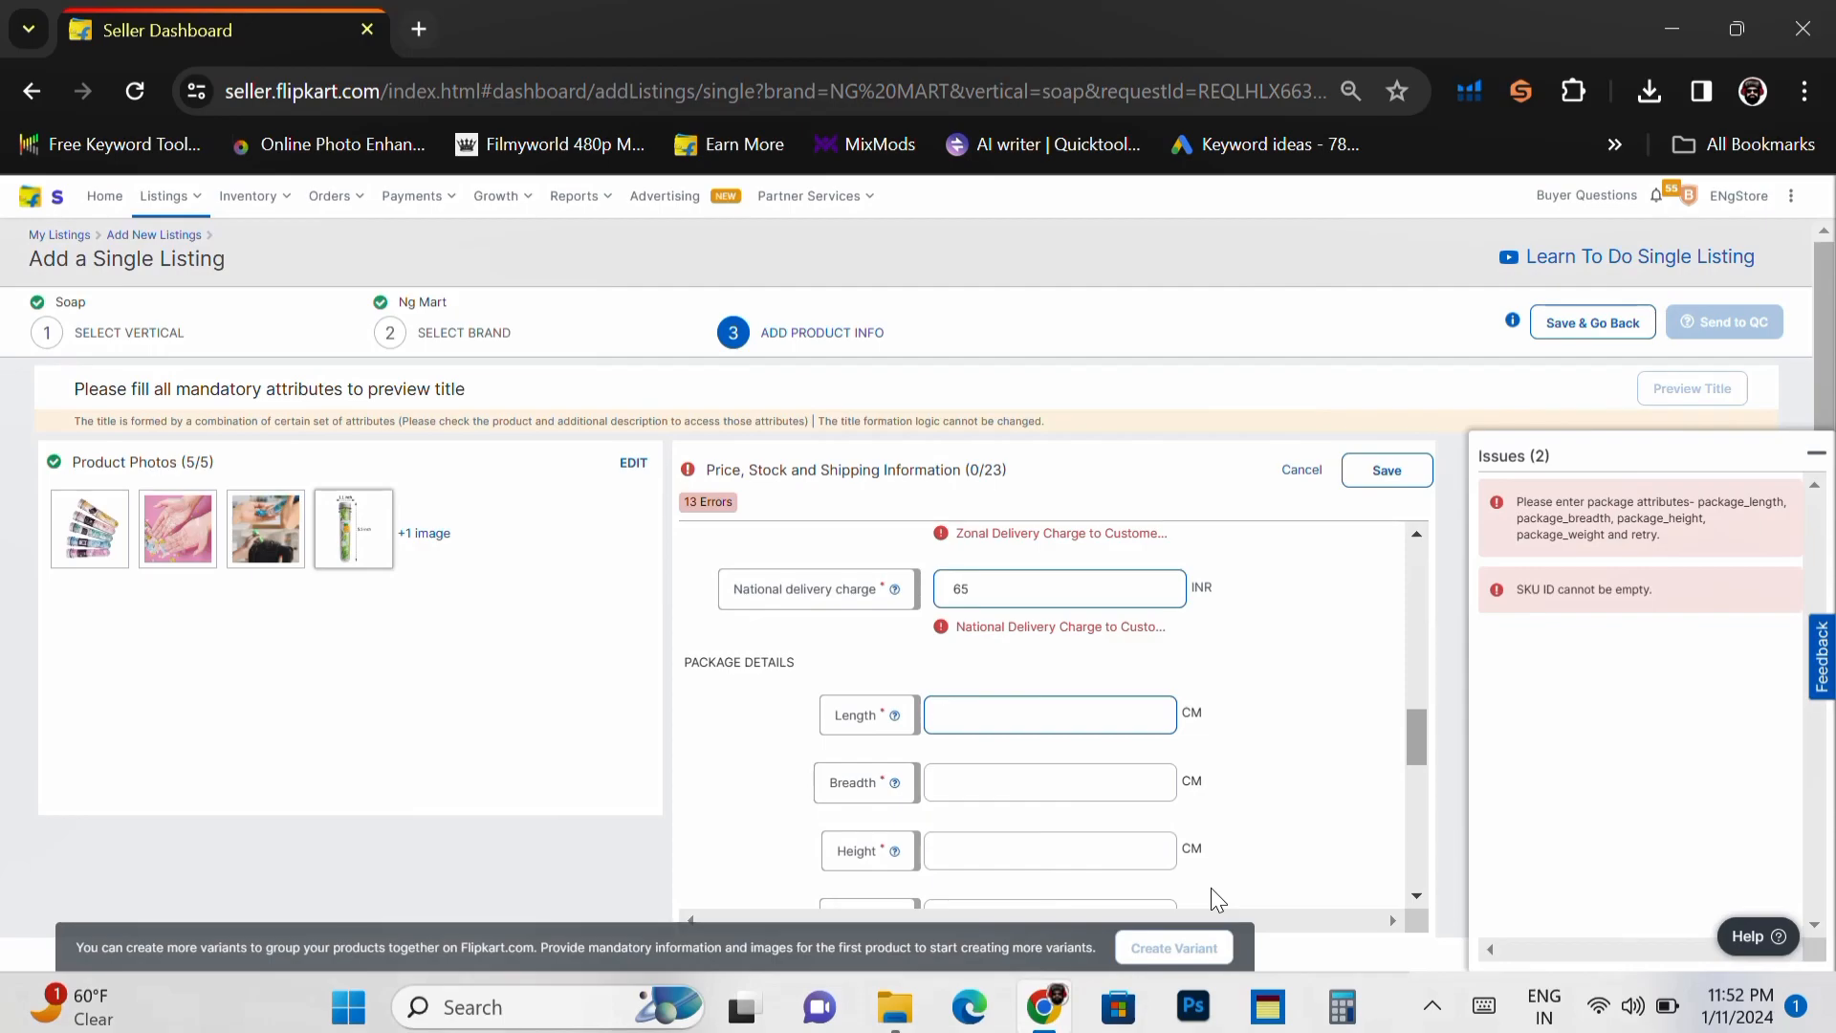
# - Set the package details to length 12 cm, breadth 10 cm, height 6 cm and weight 0.2 kg
pyautogui.write('1')
pyautogui.hotkey('shift', 'Tab')
pyautogui.press('Tab')
pyautogui.write('12')
pyautogui.press('Tab')
pyautogui.write('10')
pyautogui.press('Tab')
pyautogui.write('6')
pyautogui.press('Tab')
pyautogui.write('0')
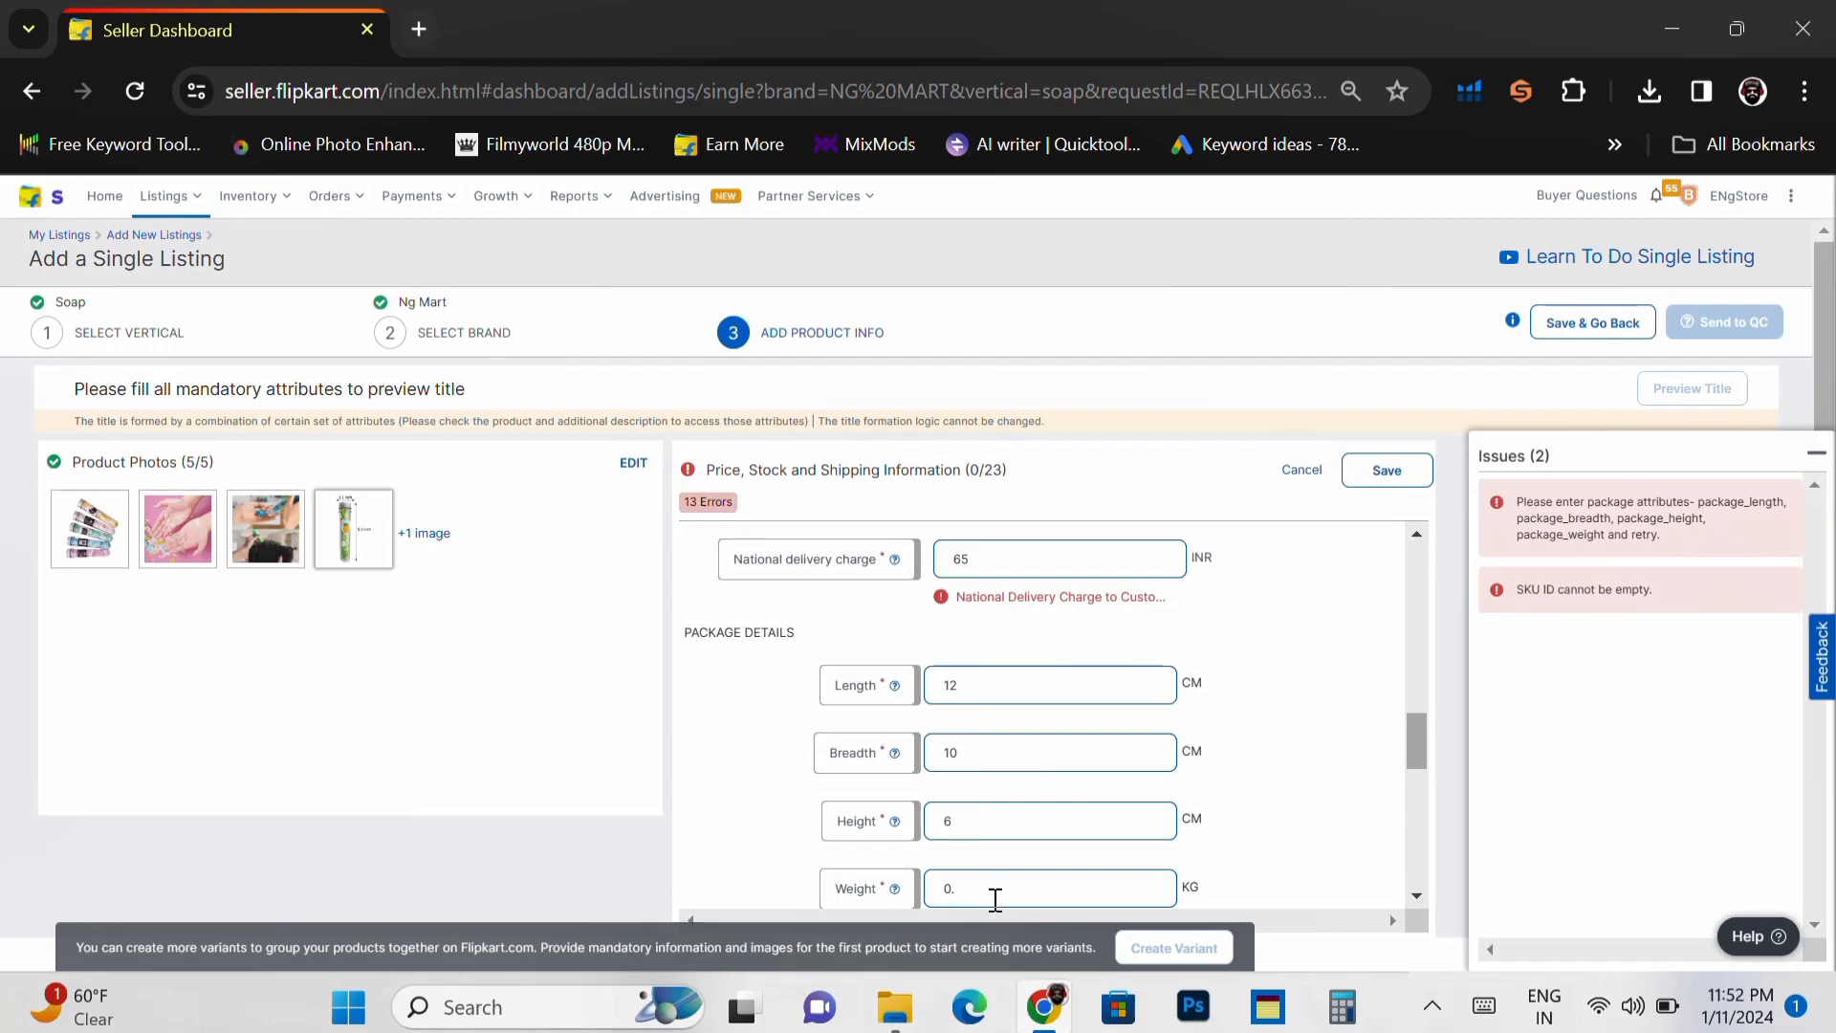
pyautogui.write('2')
# - Enter HSN 3304 and choose the tax code GST_18 in the tax details
pyautogui.scroll(-3, 1298, 756)
pyautogui.click(1159, 705)
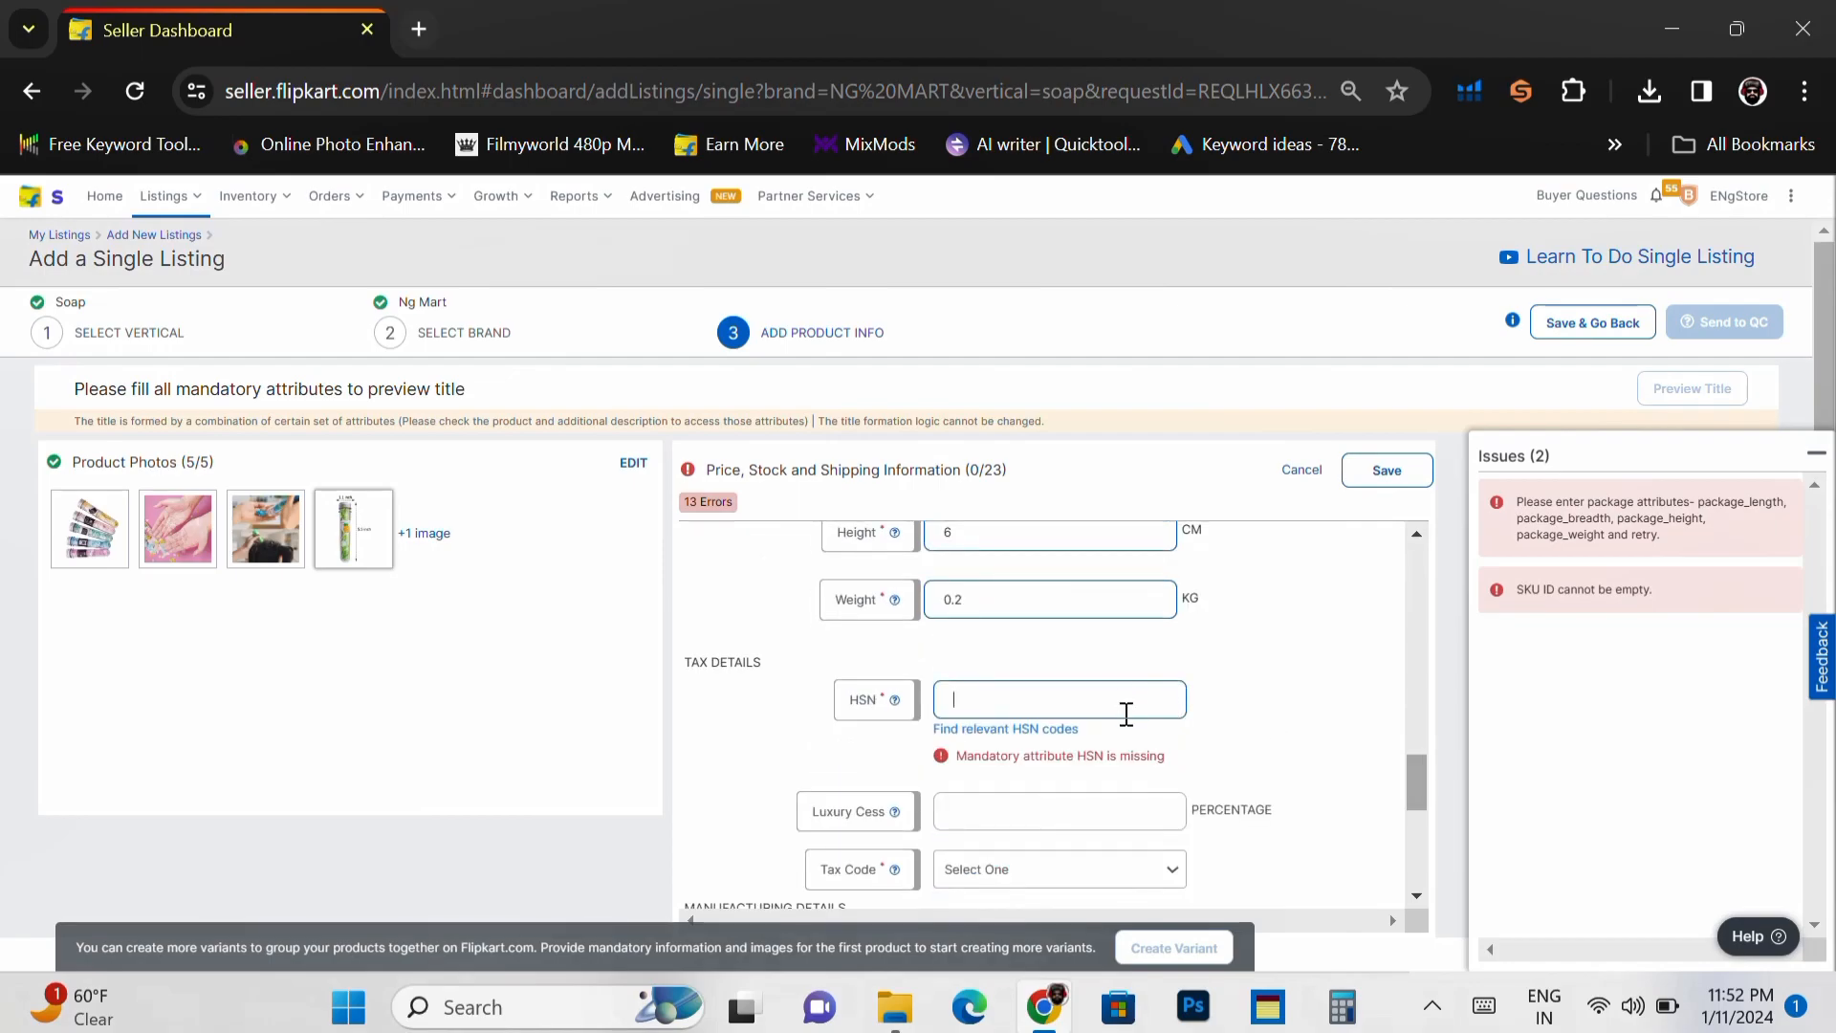
pyautogui.write('3304')
pyautogui.press('Tab')
pyautogui.press('Tab')
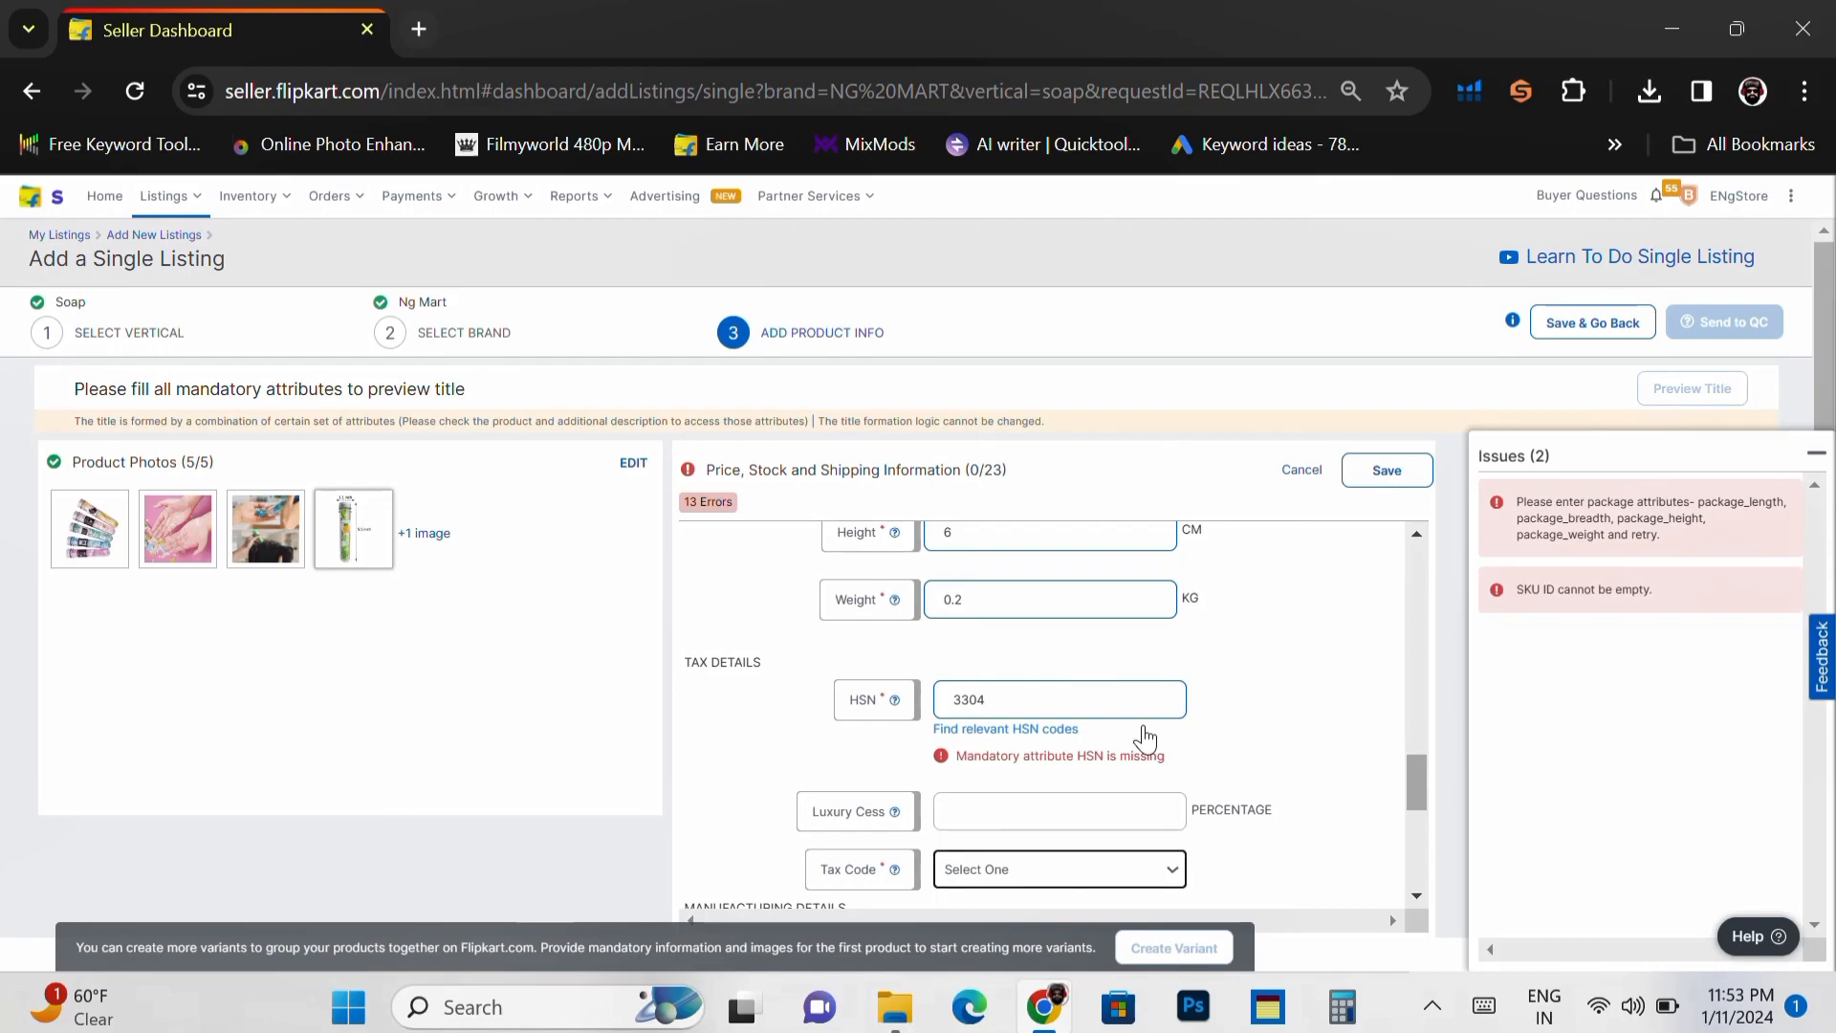
pyautogui.press('Down')
pyautogui.press('Down')
pyautogui.press('Down')
pyautogui.click(1327, 642)
# - Choose India as the country of origin in the manufacturing details
pyautogui.scroll(-3, 1307, 660)
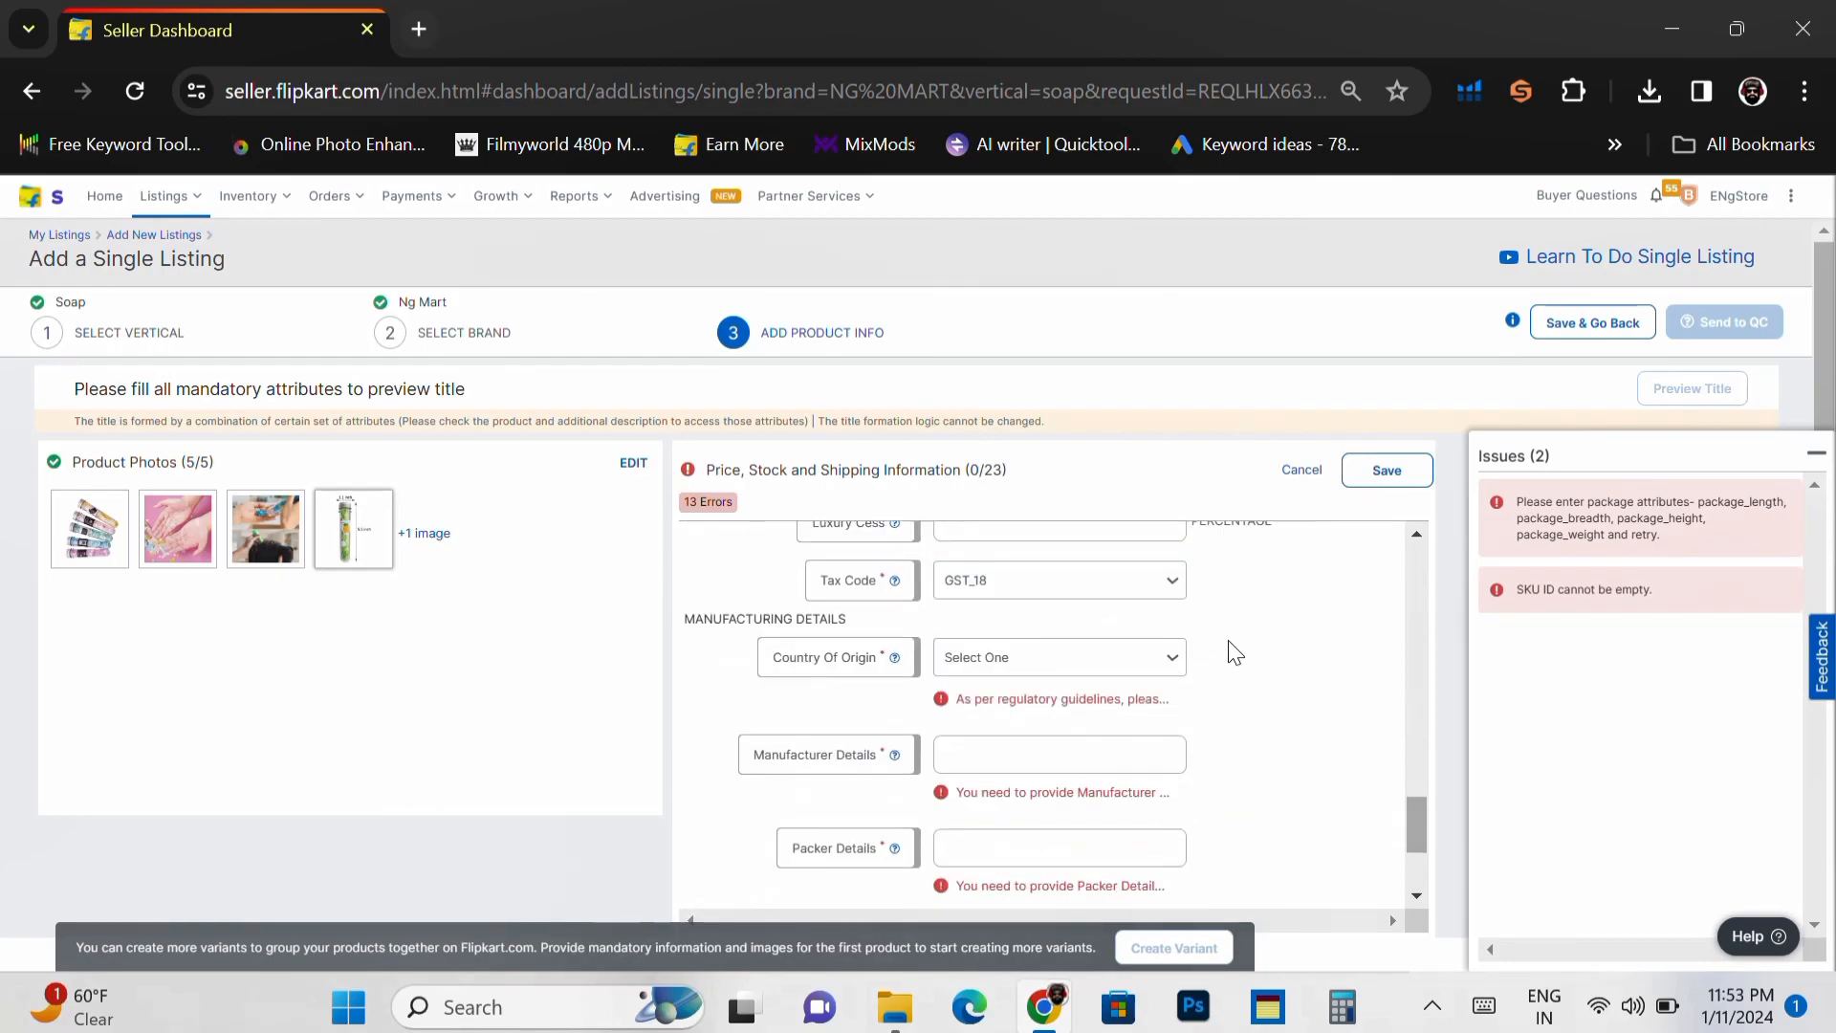
pyautogui.click(1120, 656)
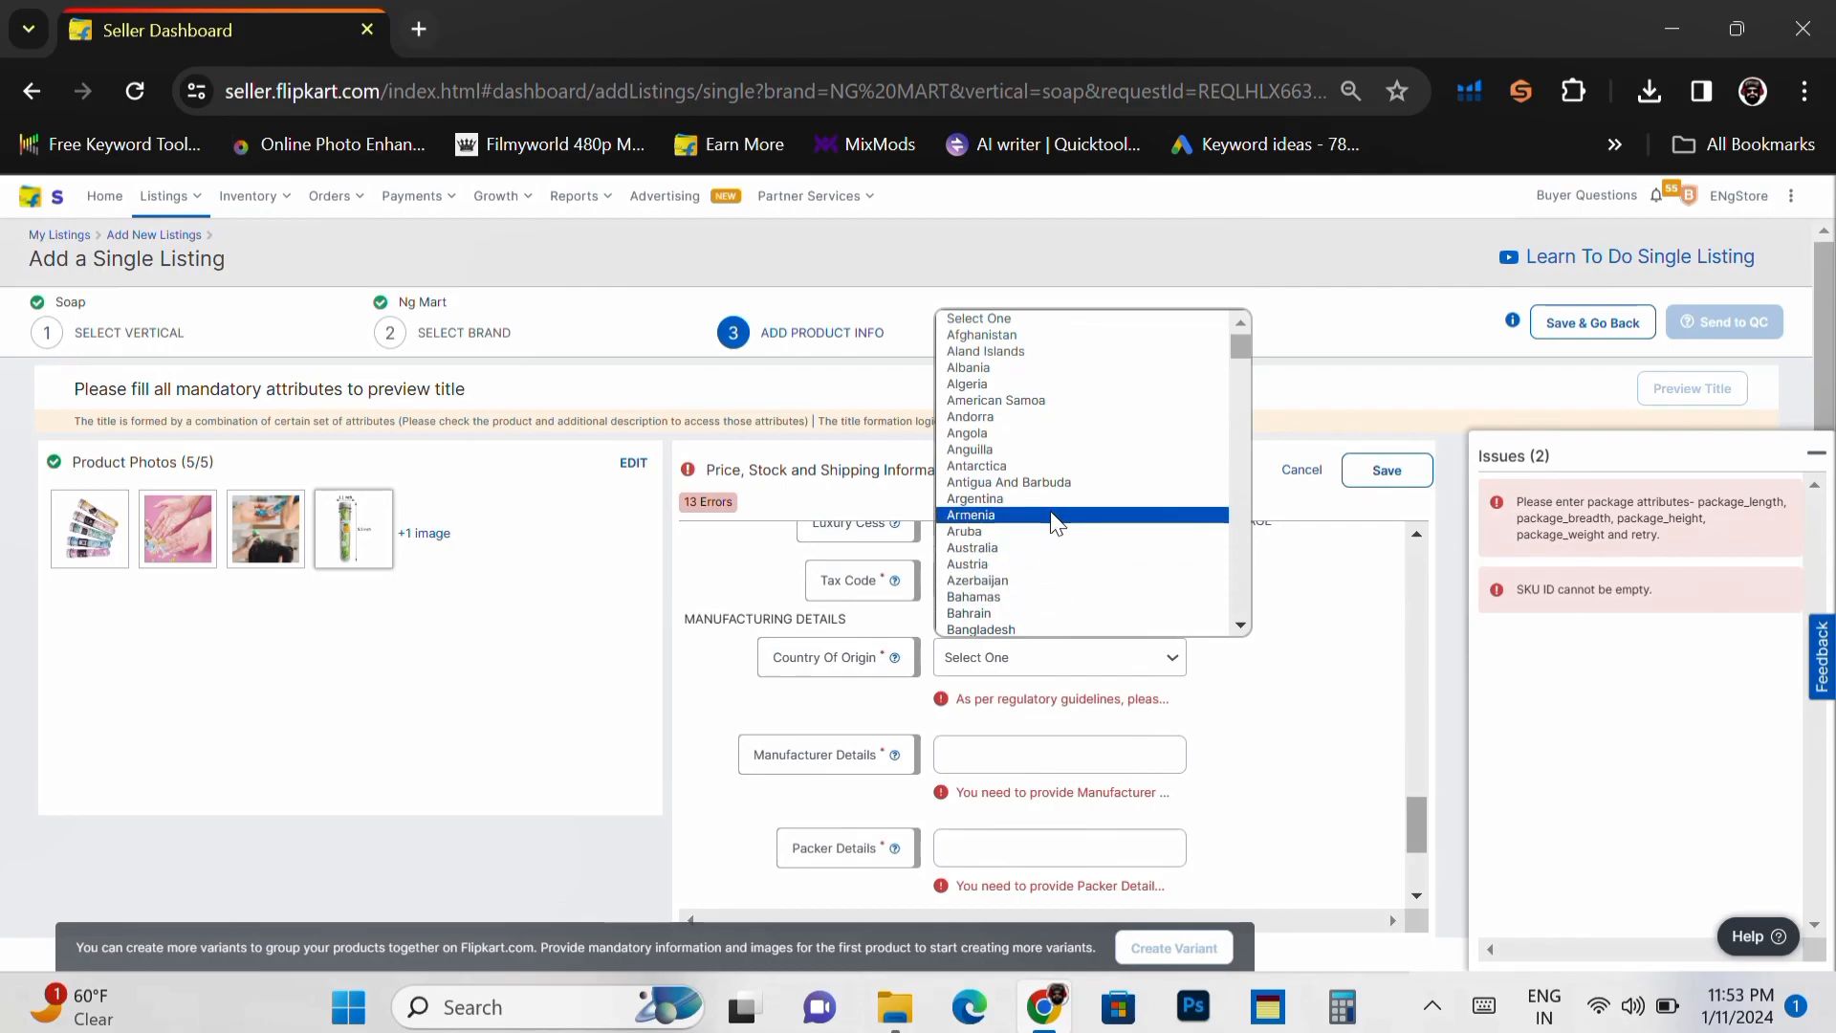
pyautogui.write('in')
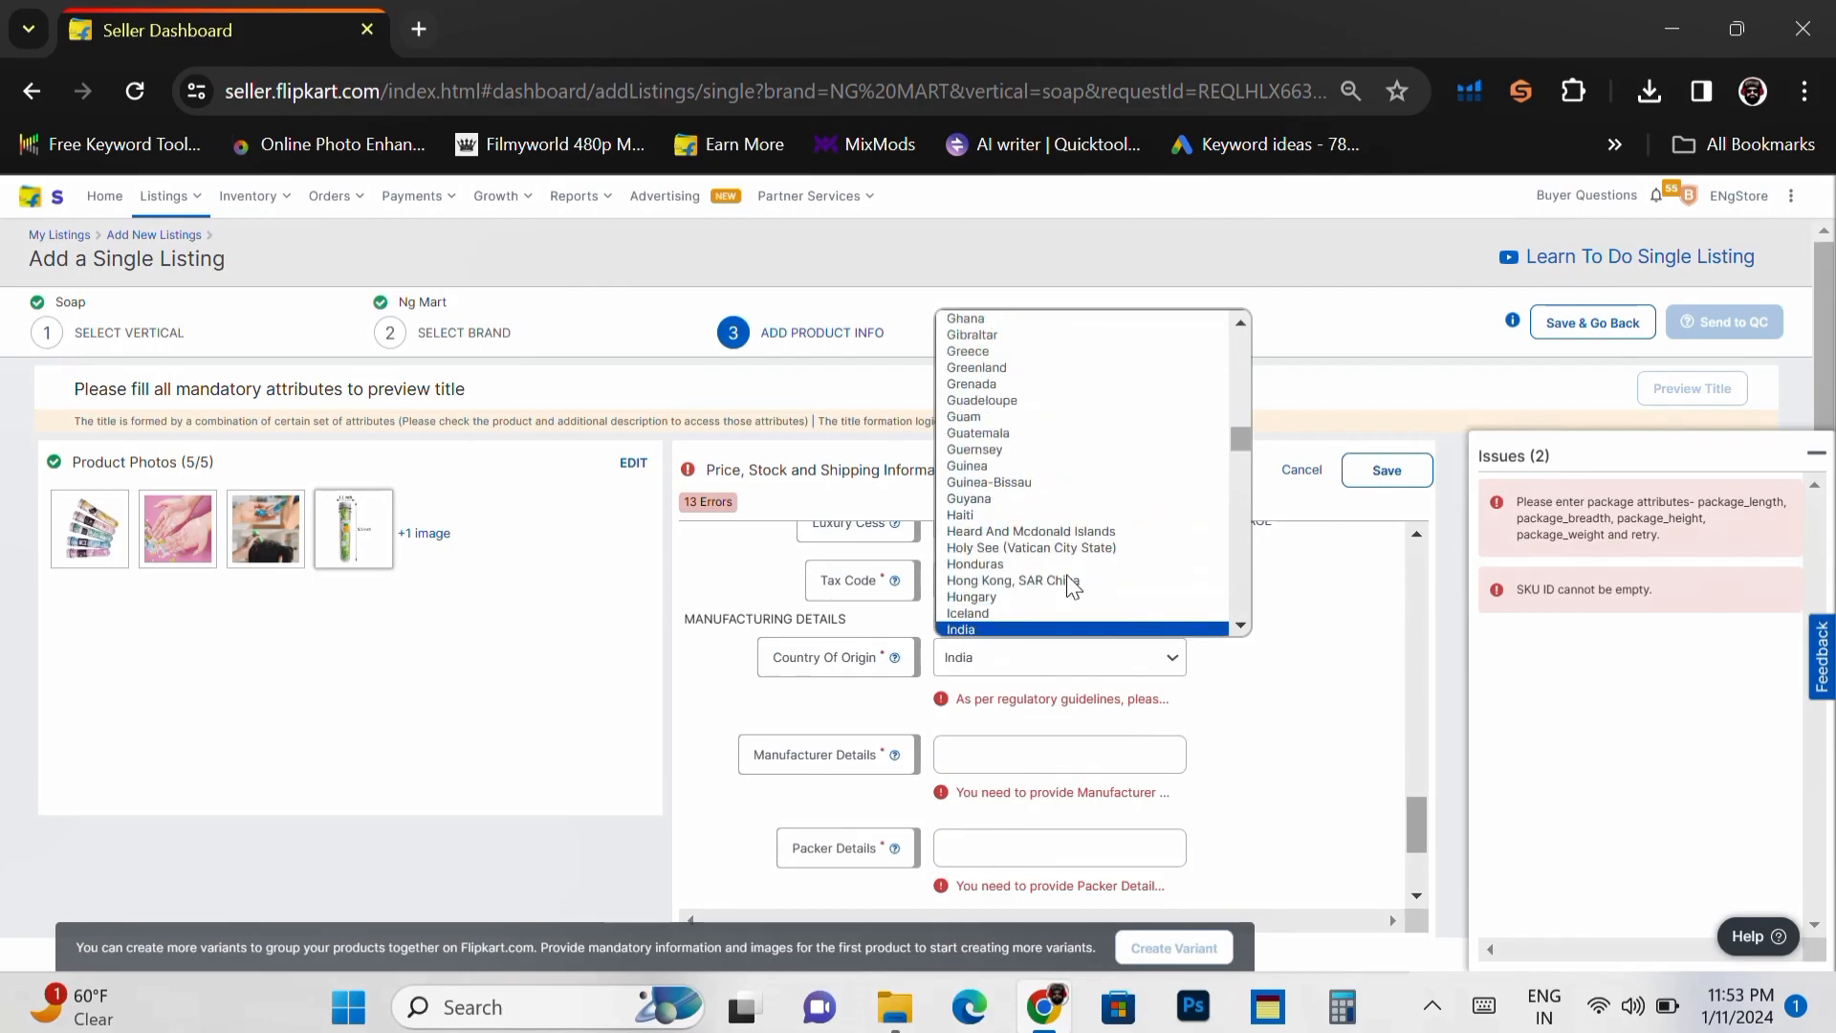
pyautogui.click(1071, 628)
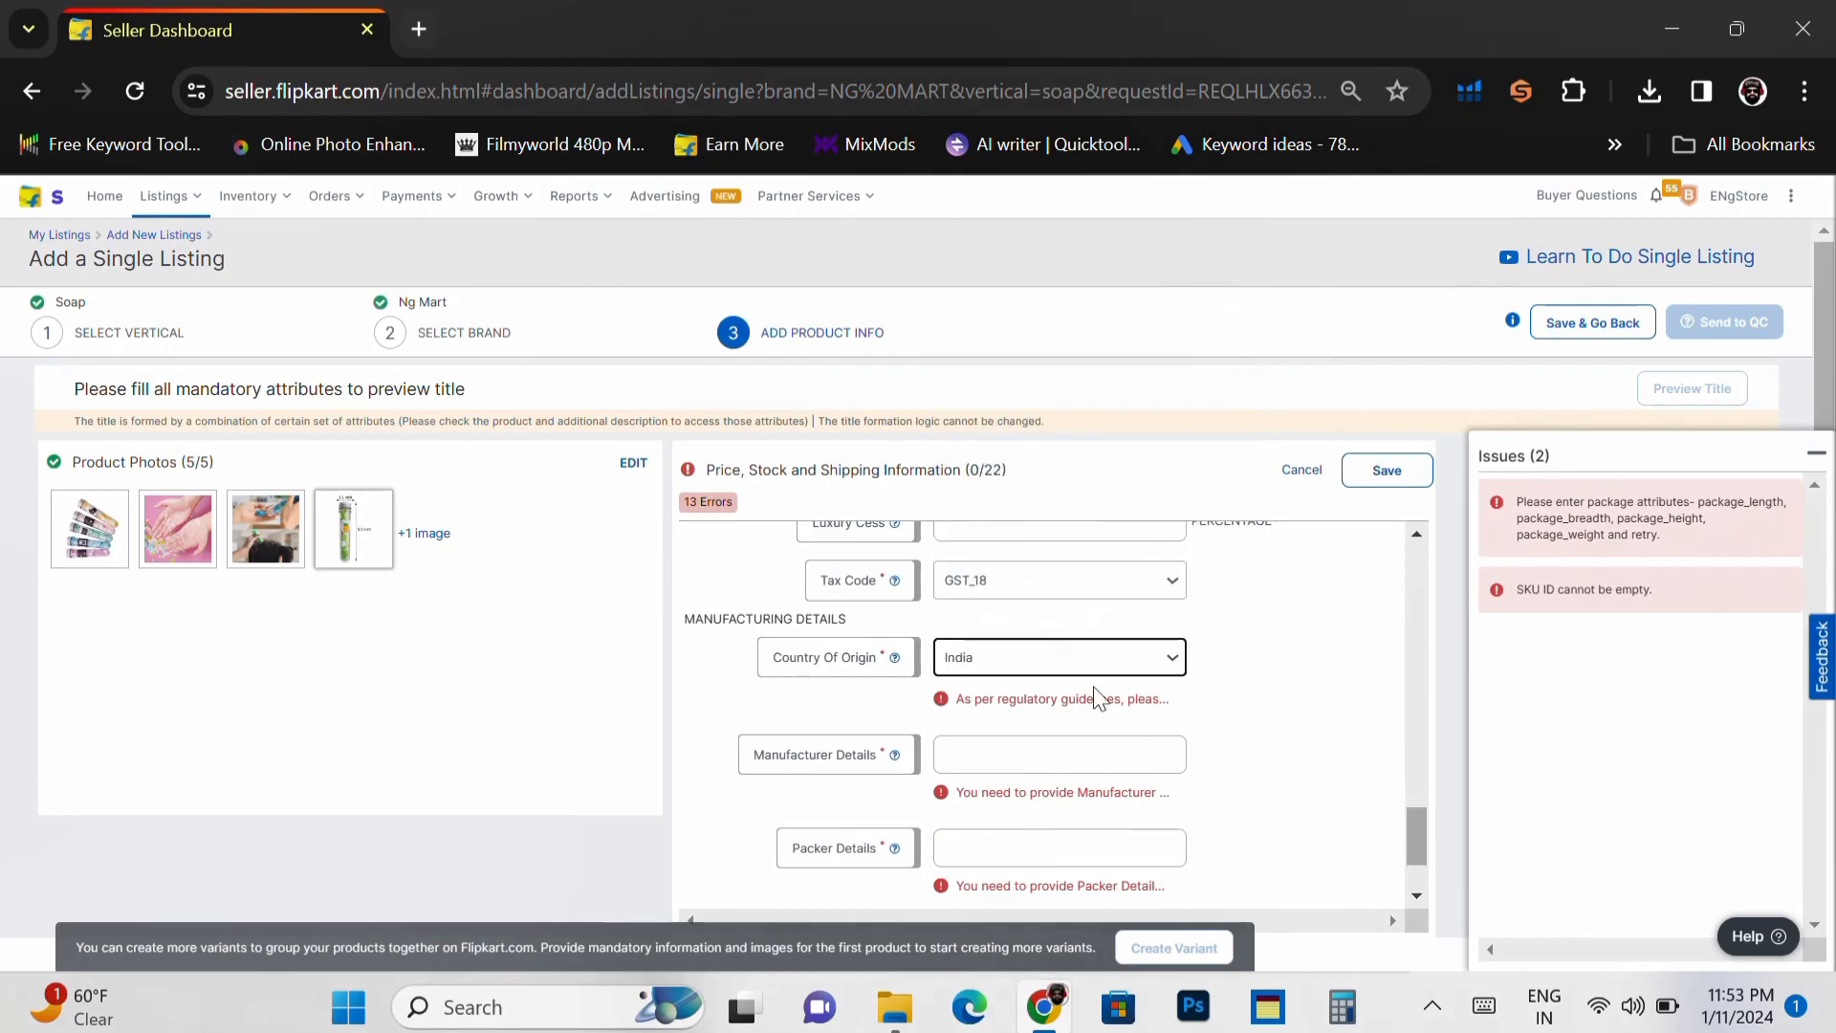
# - Enter ENgStore Gwl as both the manufacturer details and the packer details
pyautogui.scroll(-1, 1252, 683)
pyautogui.click(1029, 630)
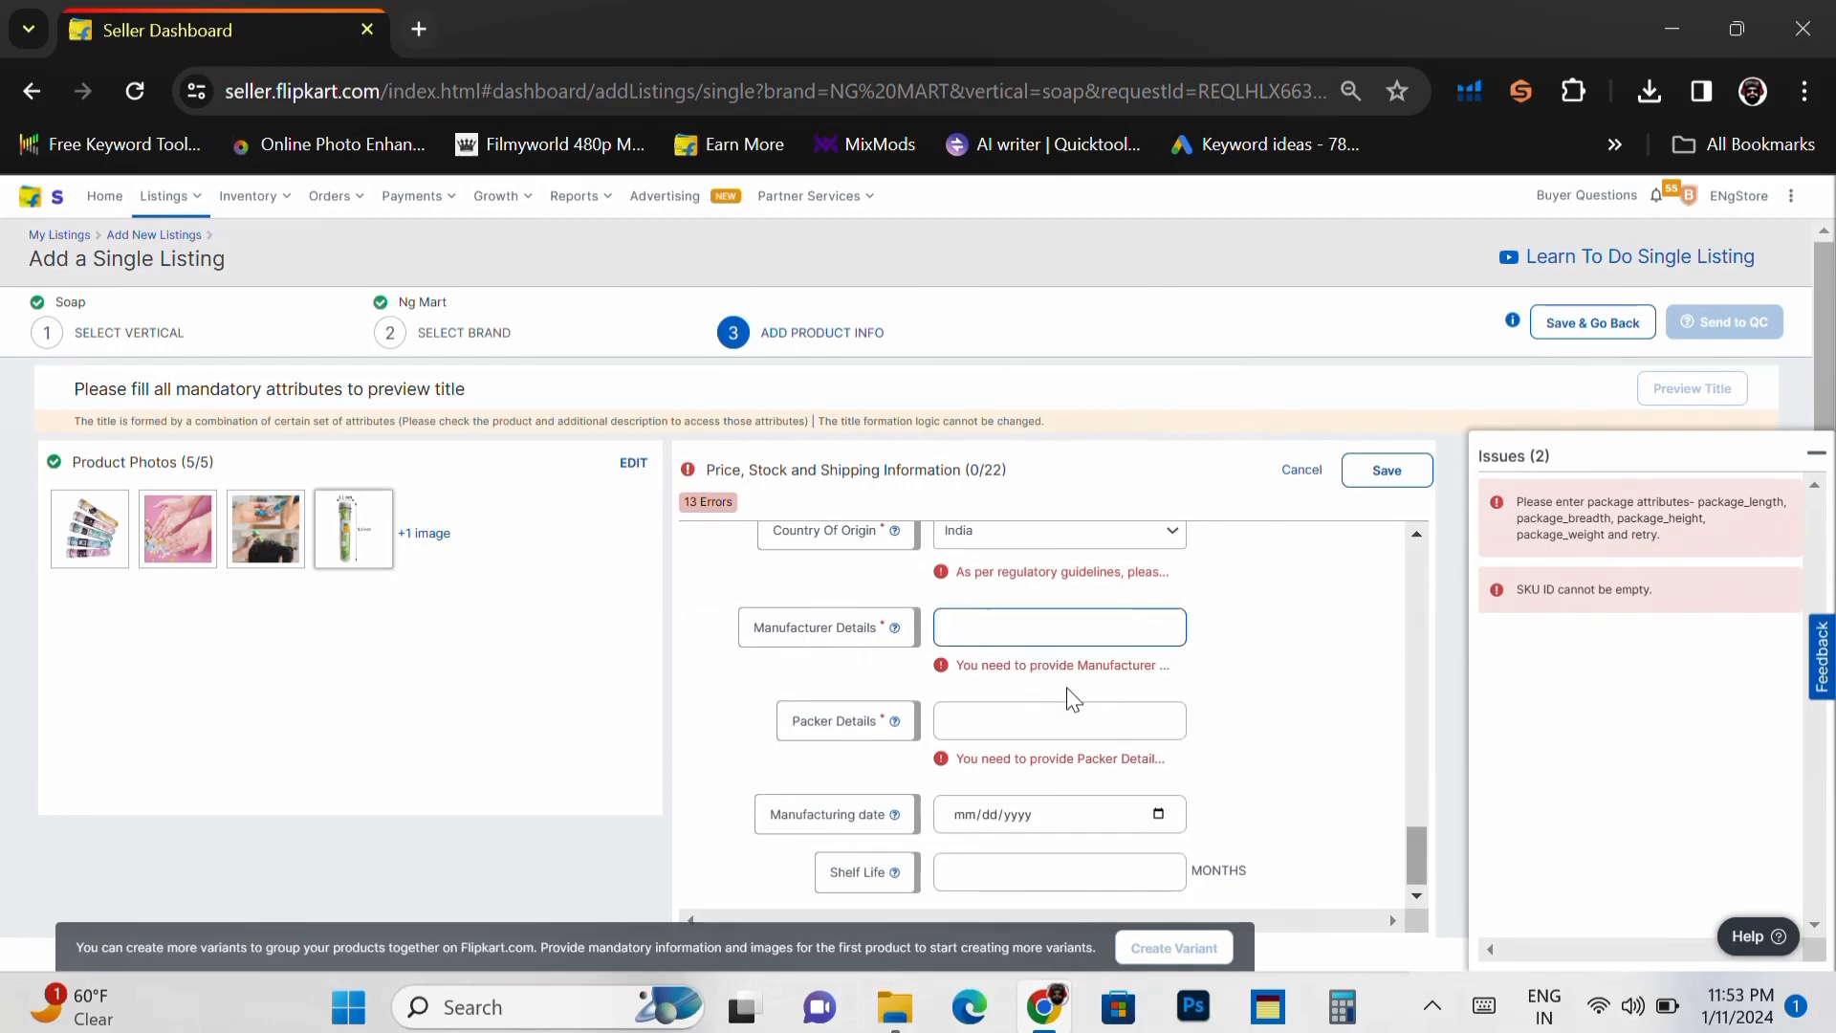
pyautogui.write('ENgStore Gwl')
pyautogui.hotkey('ctrl', 'a')
pyautogui.hotkey('ctrl', 'c')
pyautogui.press('Tab')
pyautogui.hotkey('ctrl', 'v')
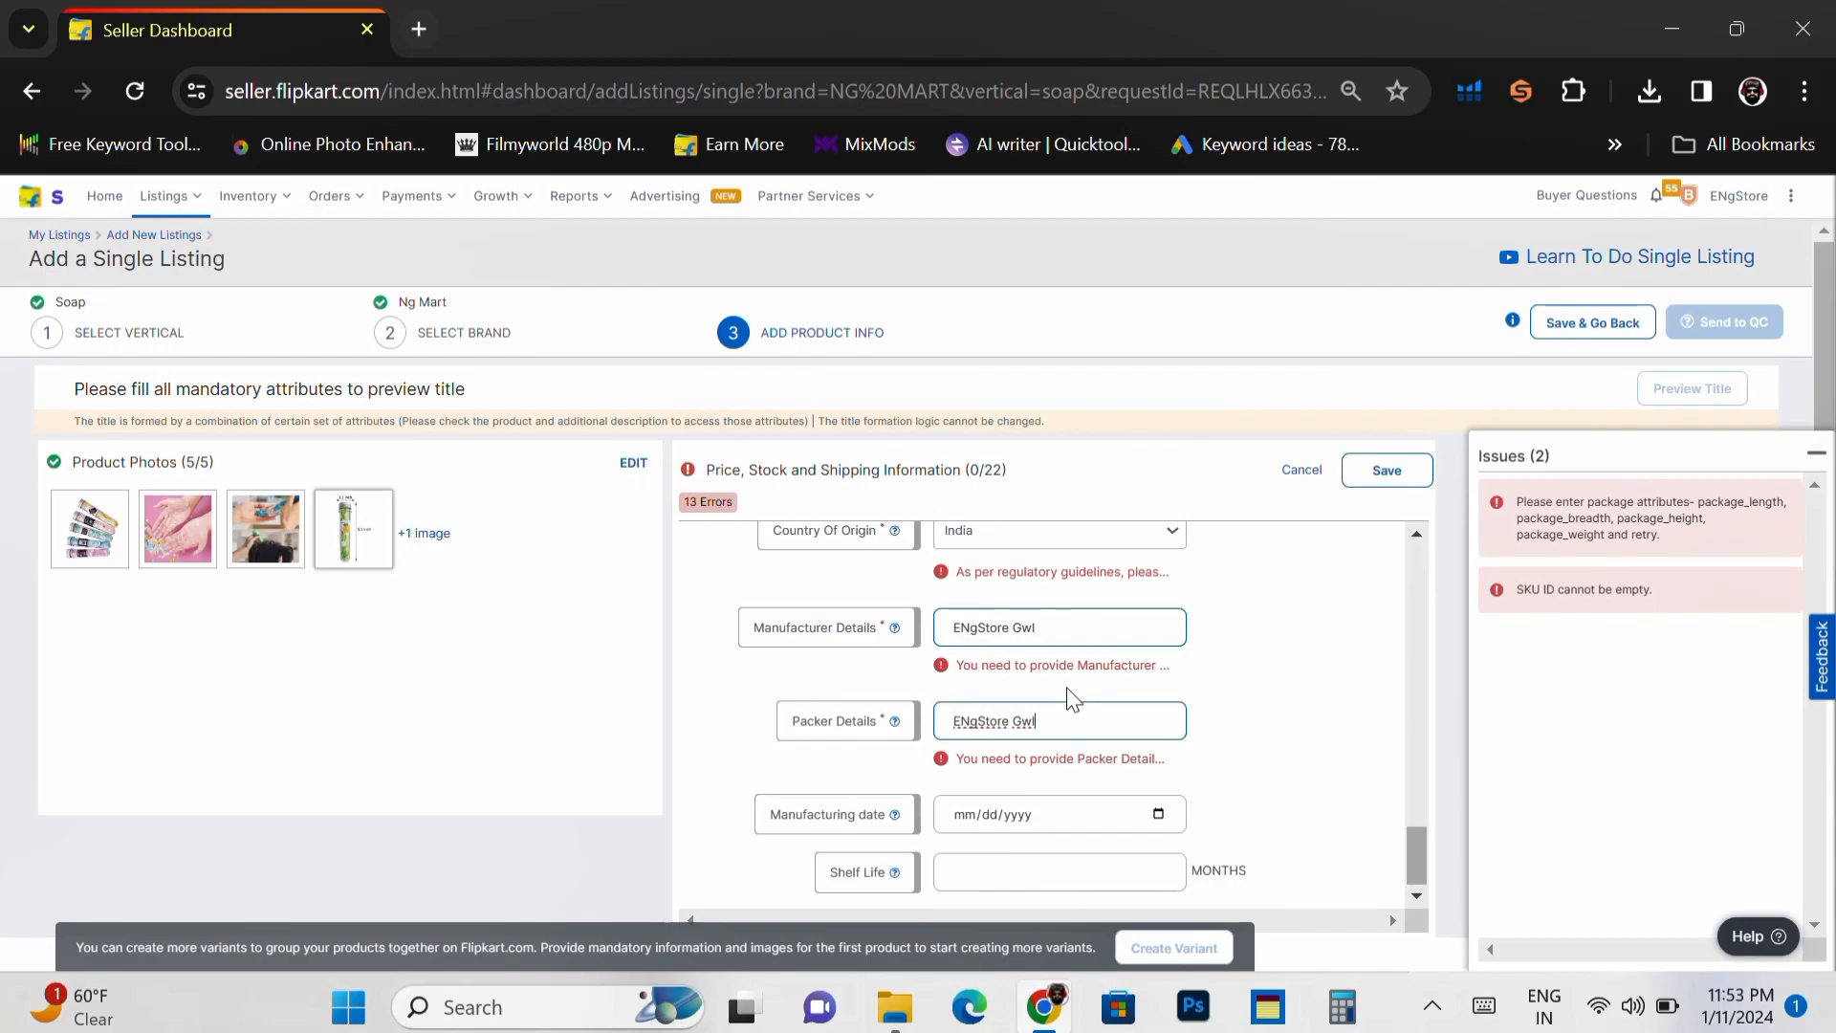
# - Set the manufacturing date to 03/01/2023 and the shelf life to 36 months, and save the price, stock and shipping information
pyautogui.scroll(-2, 1281, 688)
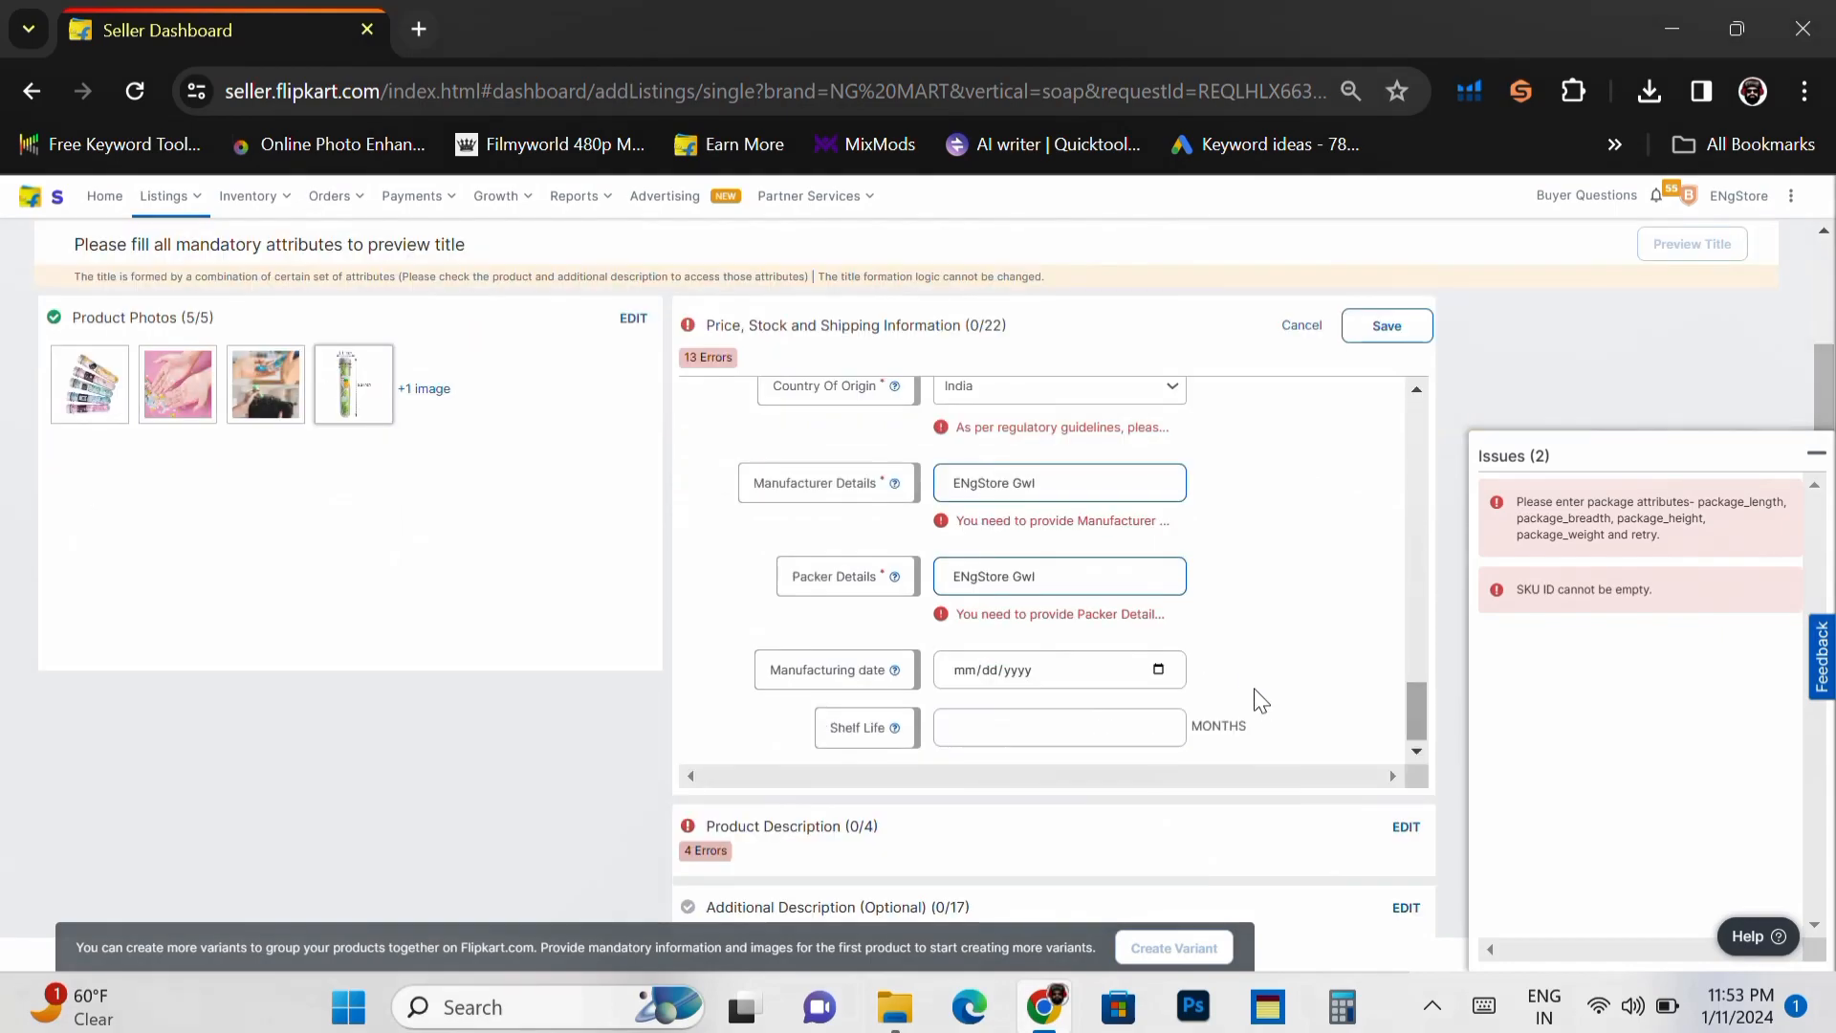
pyautogui.click(1090, 669)
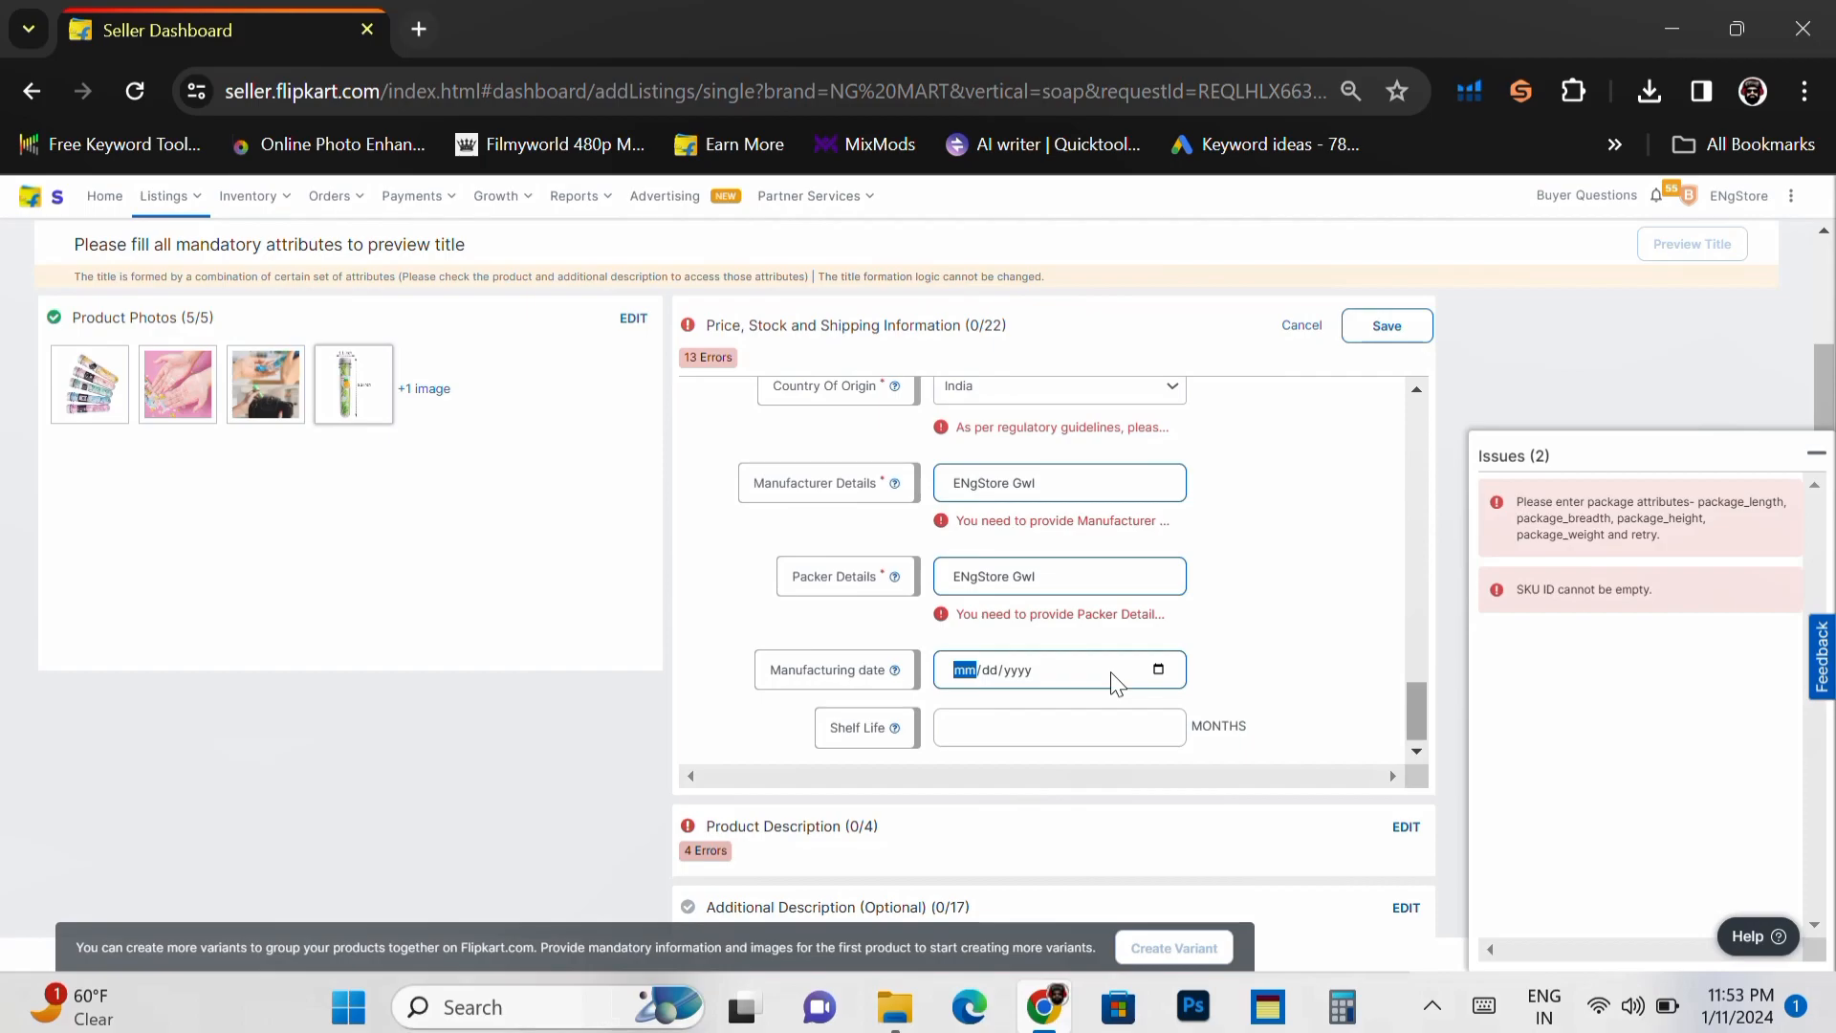
pyautogui.write('03/01/02023')
pyautogui.click(1106, 729)
pyautogui.write('36')
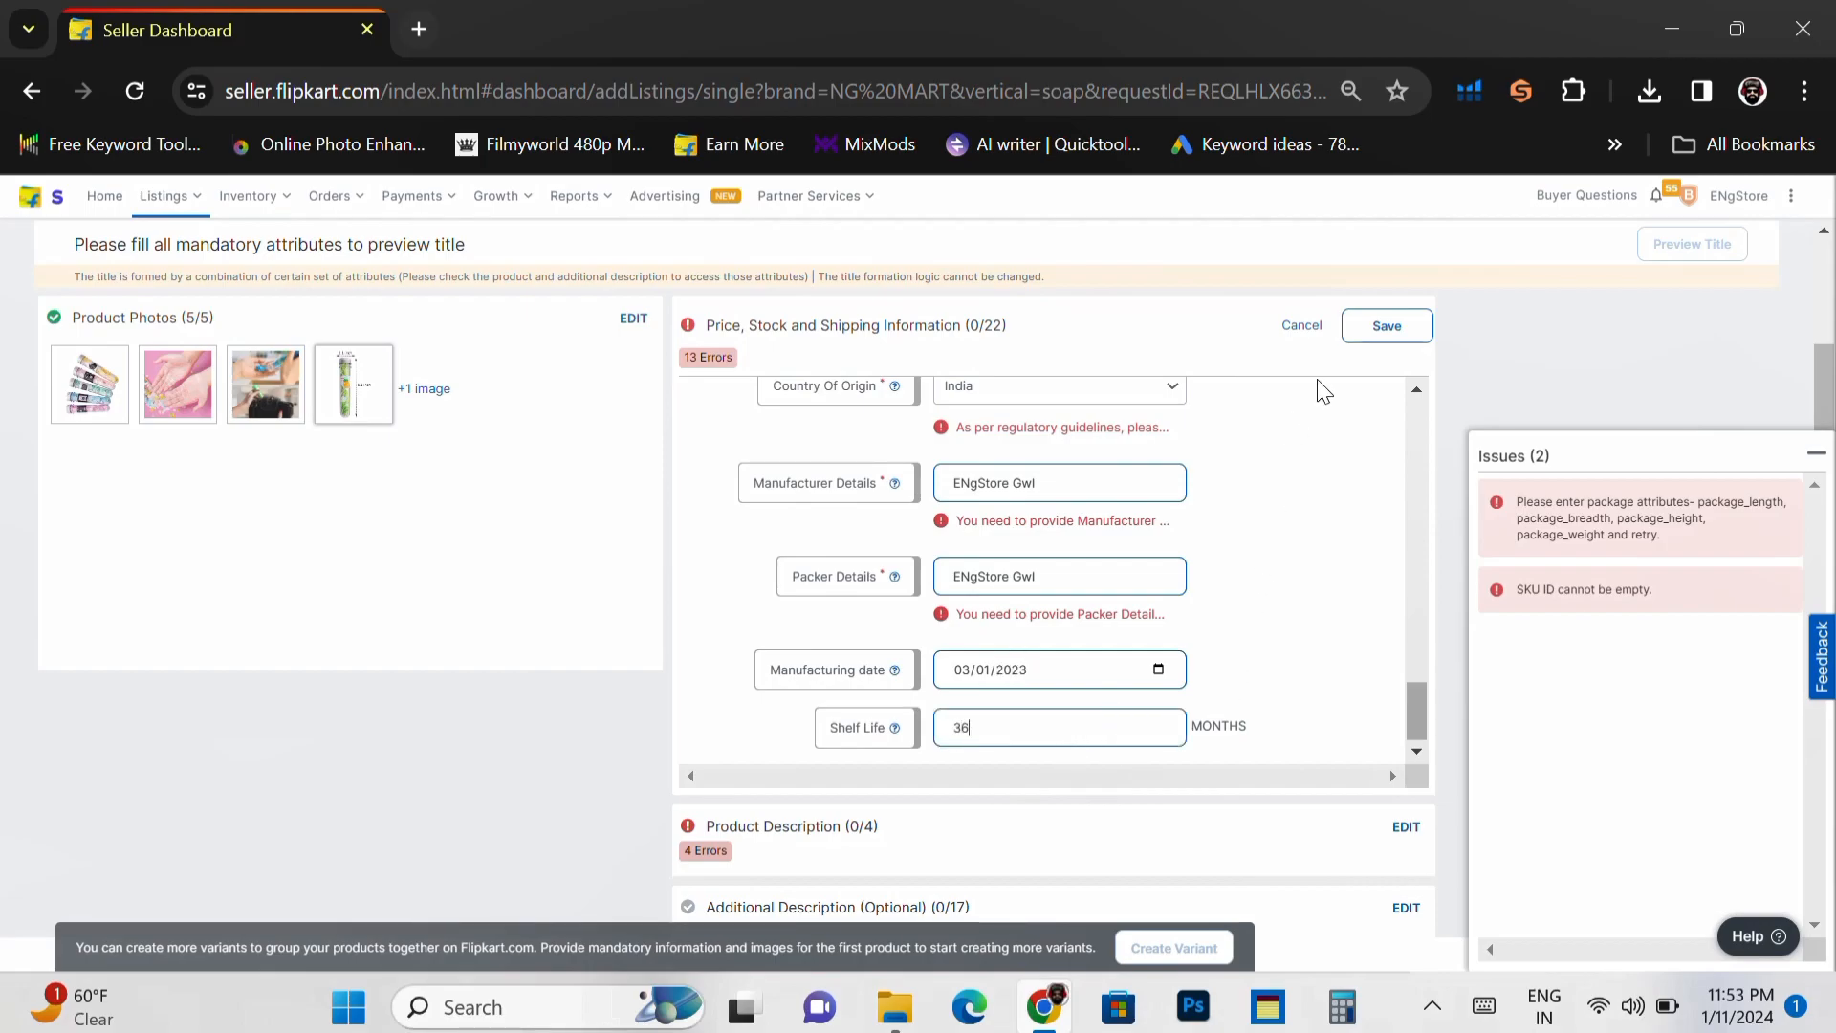
pyautogui.click(1388, 327)
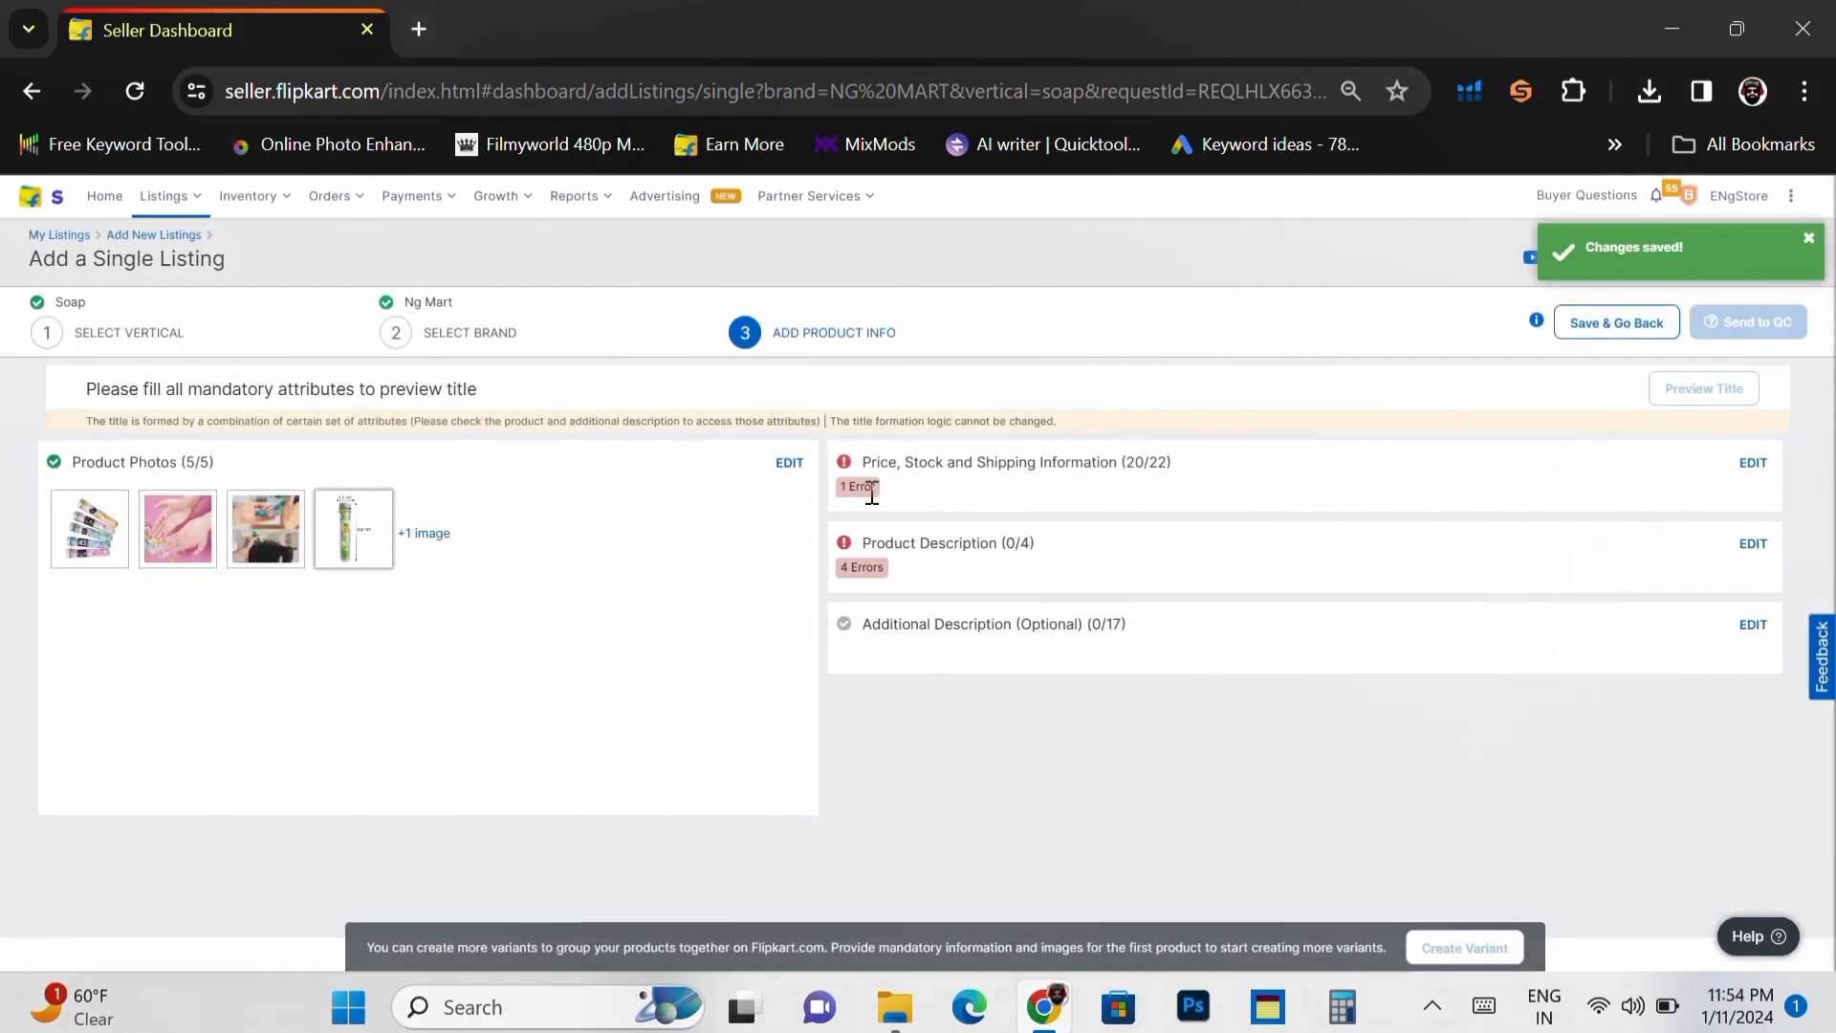
# - Reopen the price, stock and shipping information, correct the zonal delivery charge to 55 INR and save the section
pyautogui.click(1757, 465)
pyautogui.scroll(-5, 1558, 622)
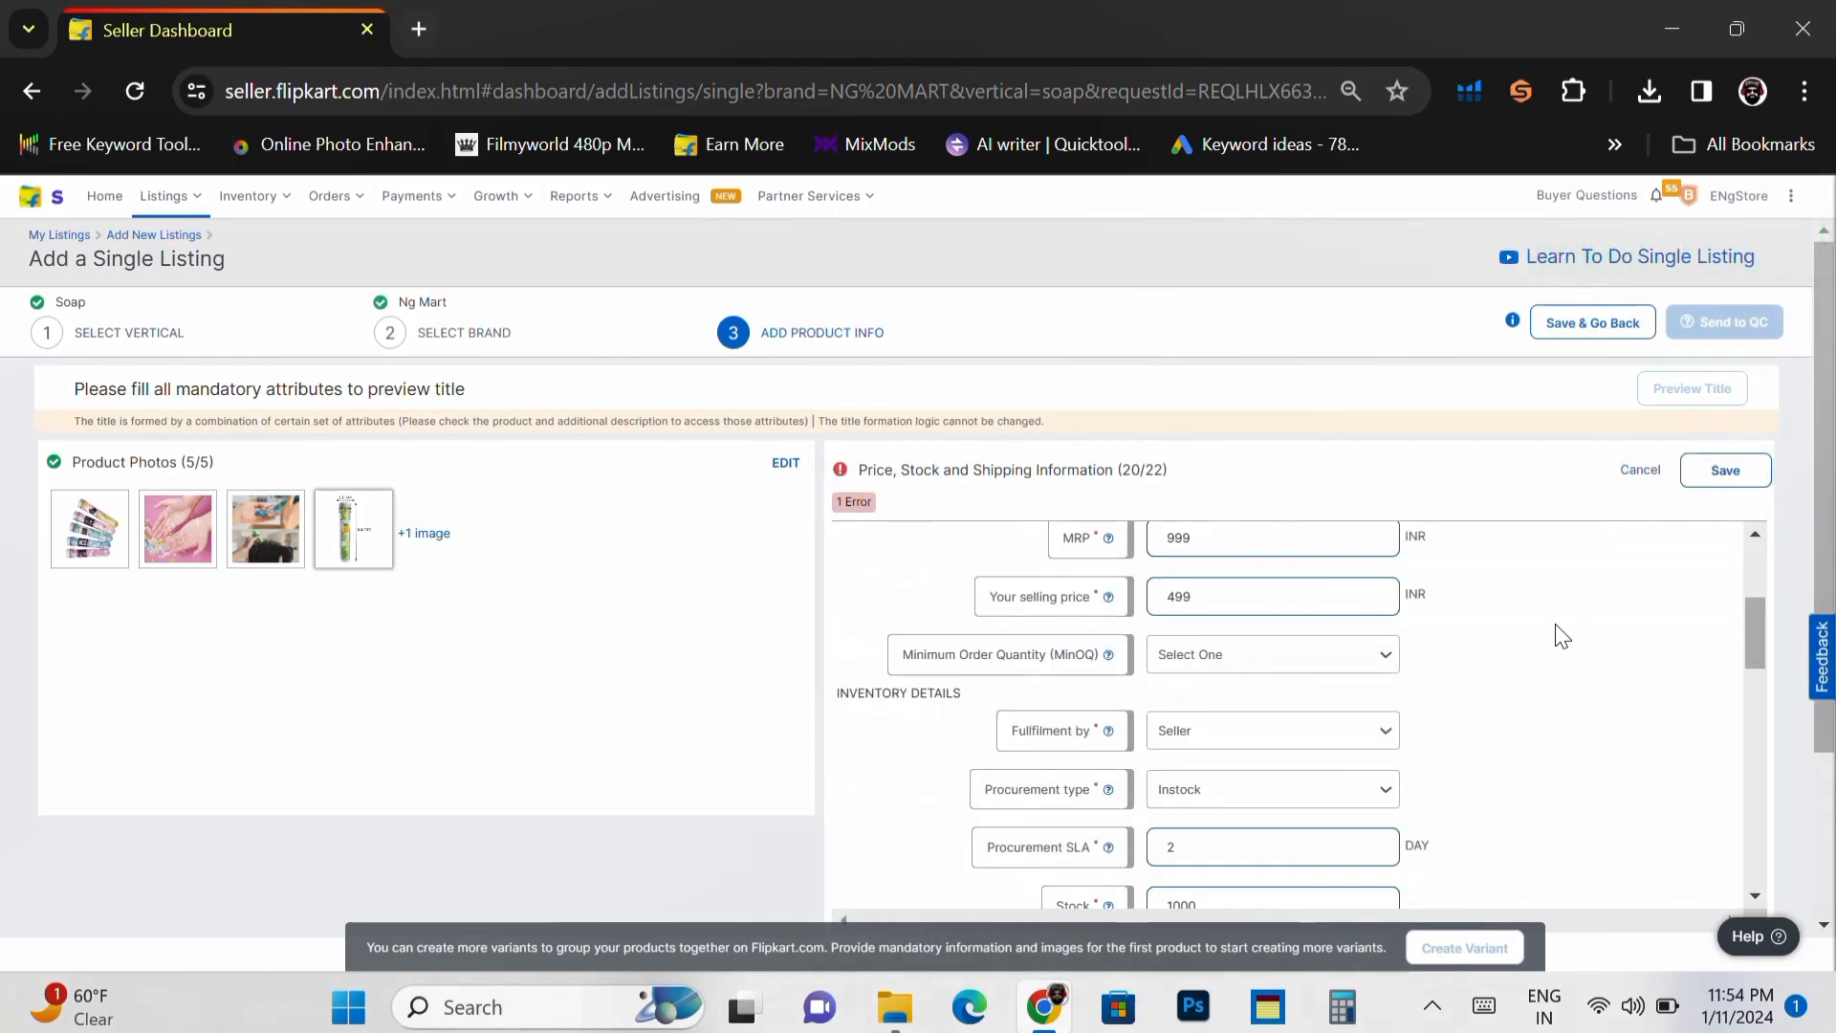
pyautogui.scroll(-2, 1534, 641)
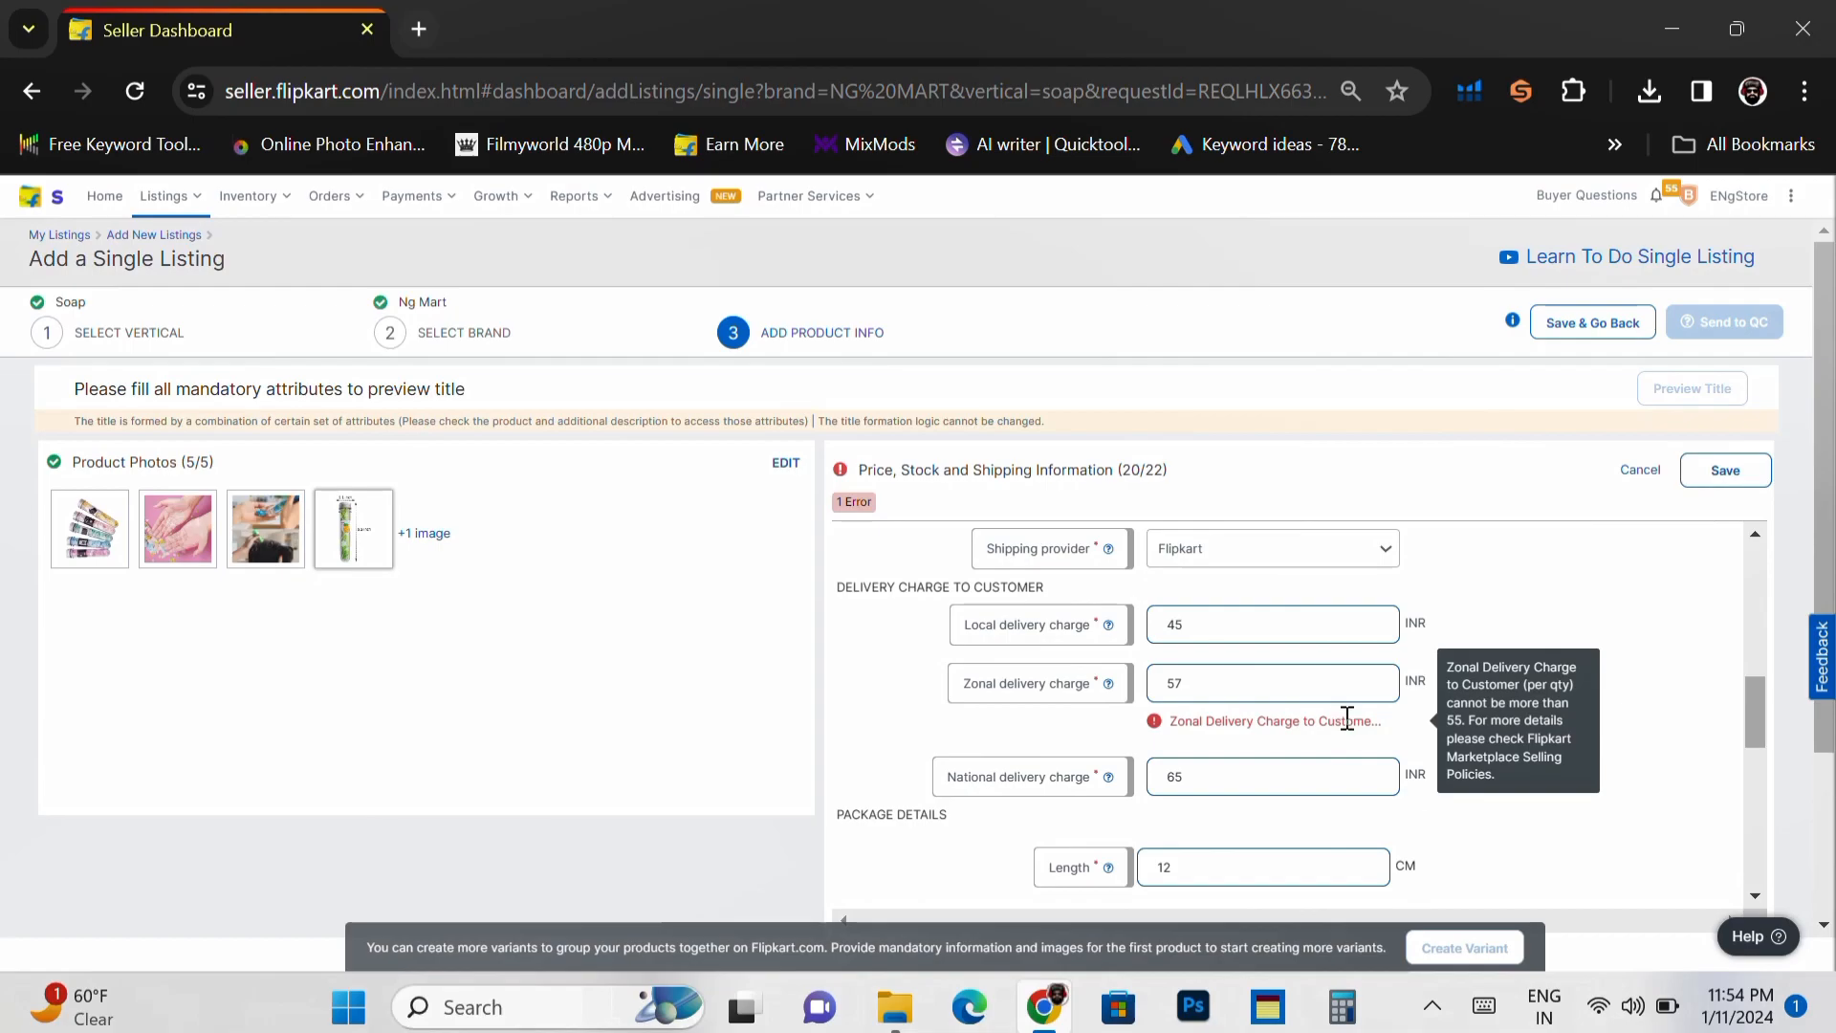
pyautogui.click(1298, 687)
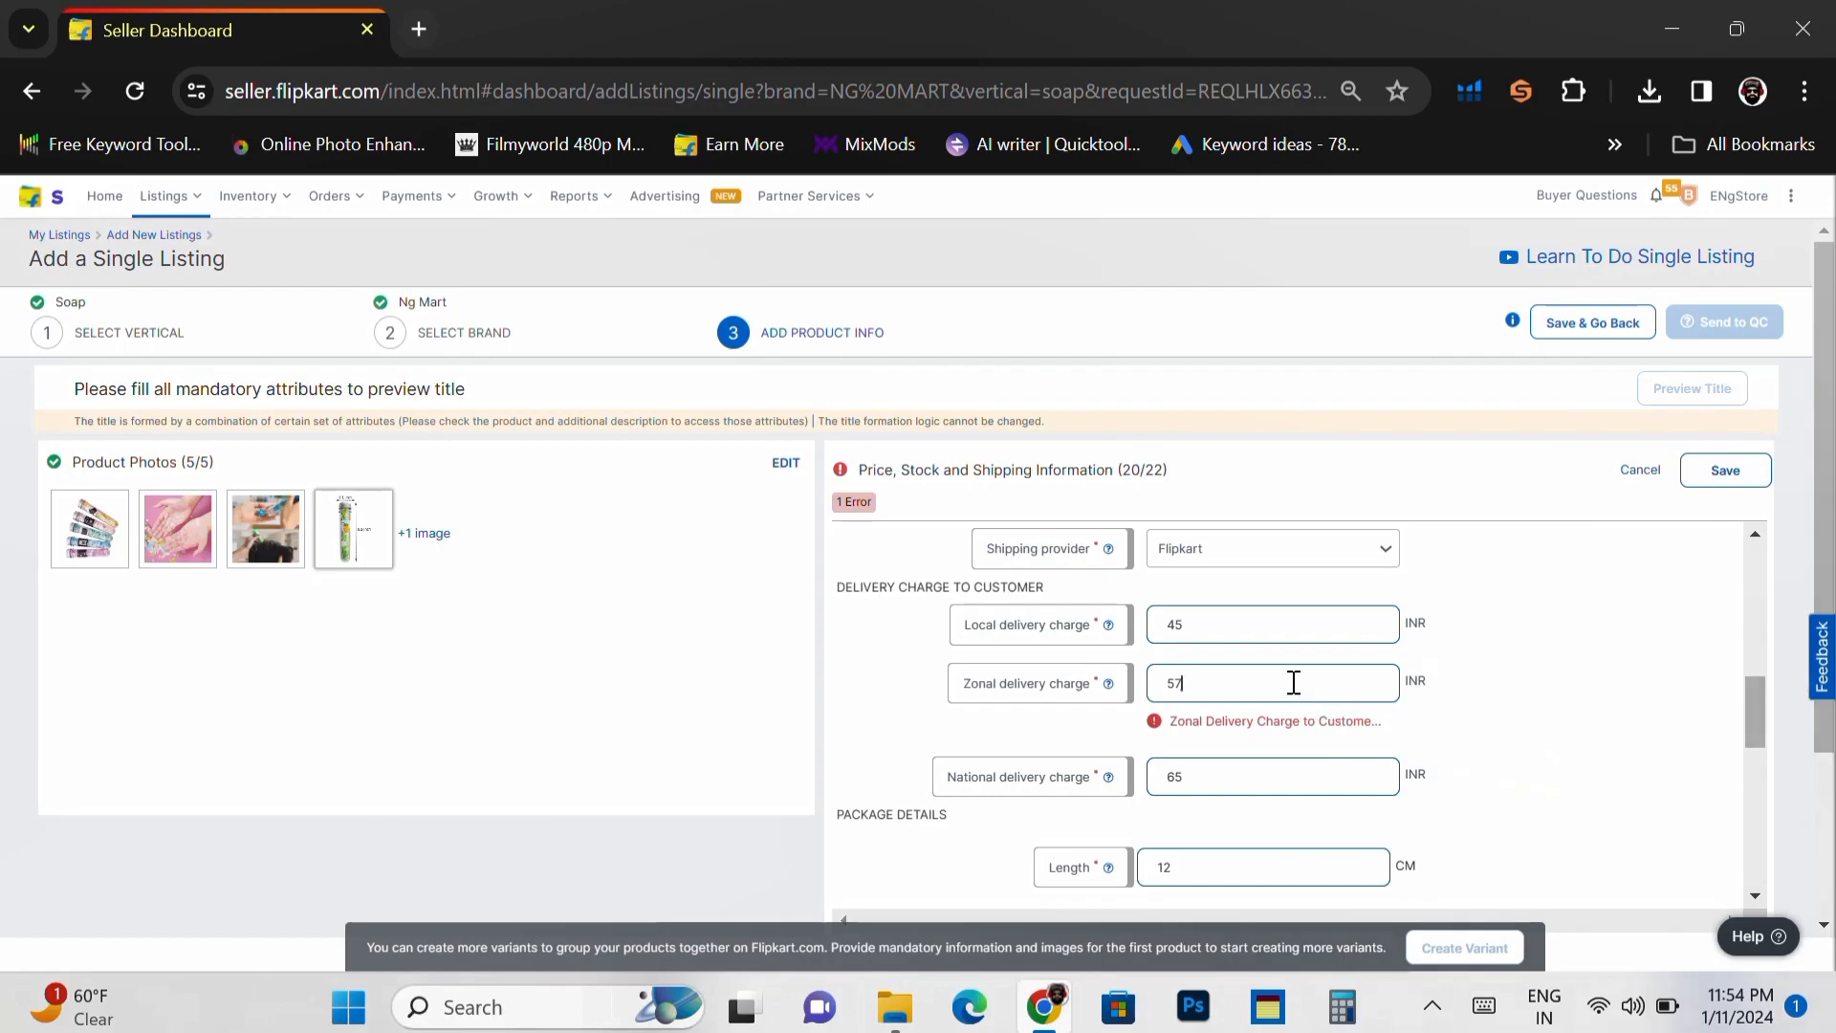
pyautogui.write('5')
pyautogui.click(1739, 473)
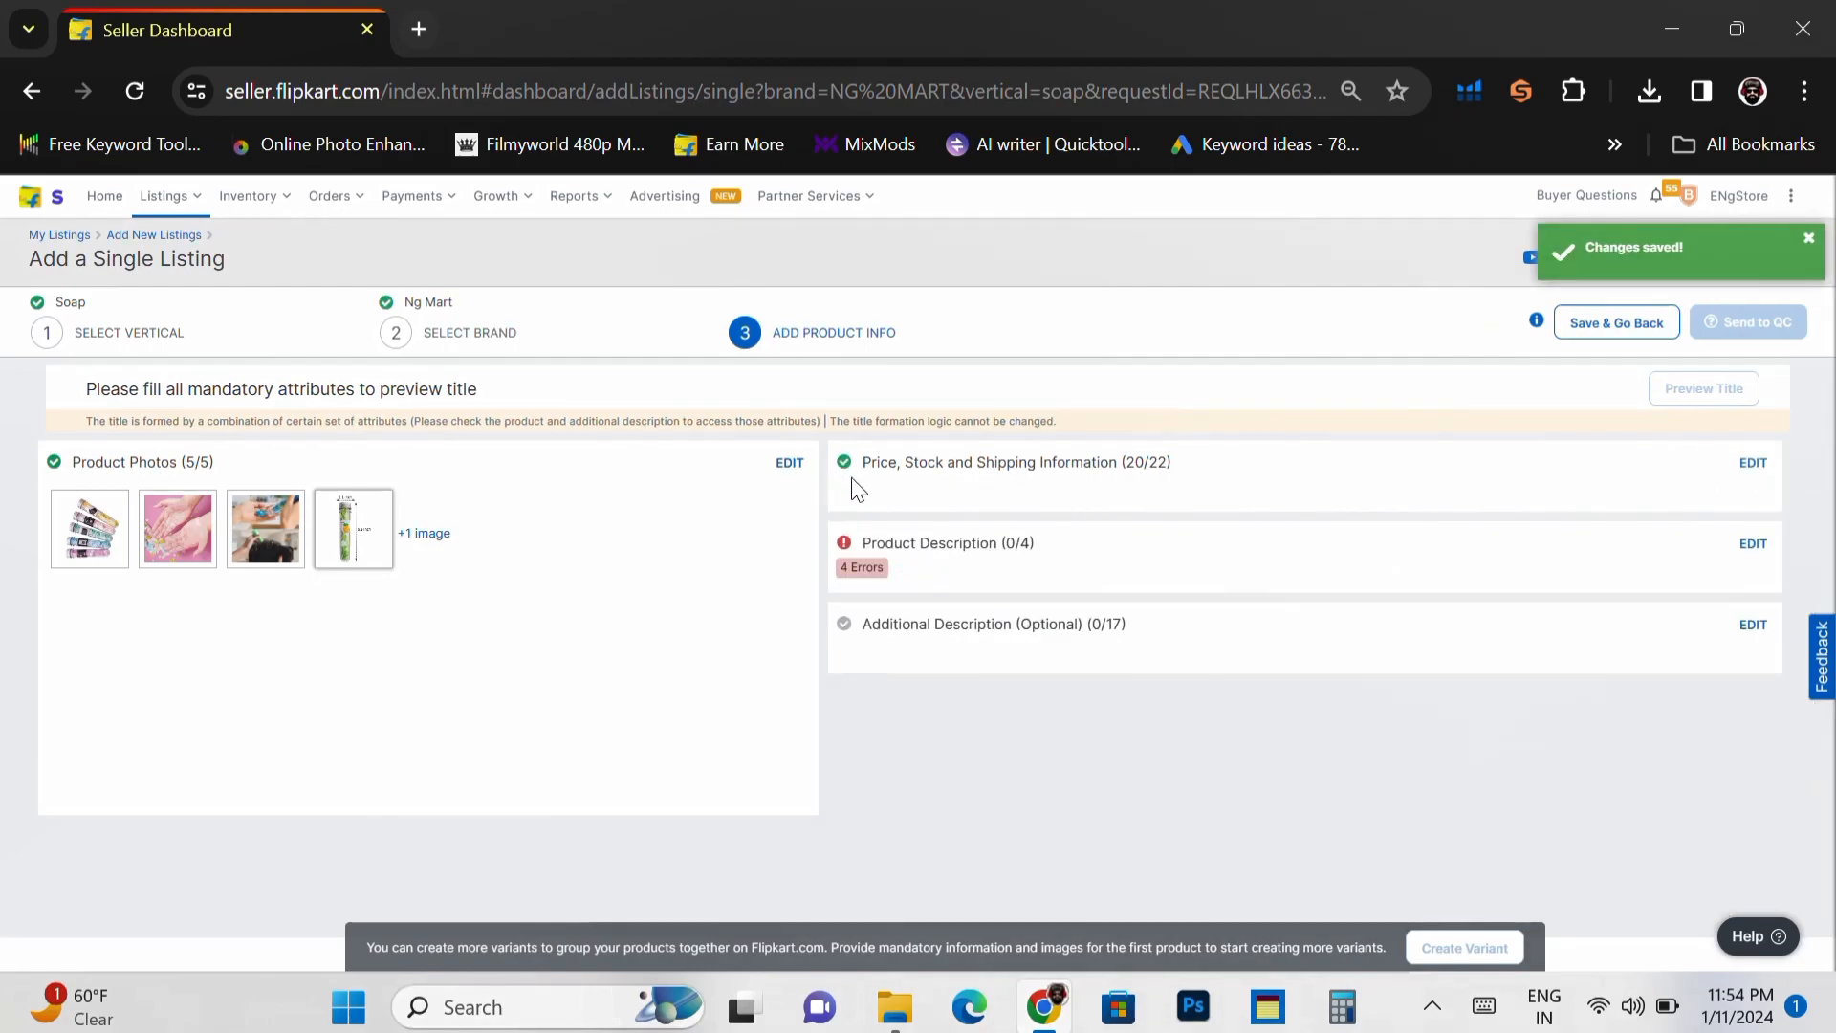
# - Enter the model name "Paper Soap Bottle Shape For Easy To Carry Pack Of 5" in the product description
pyautogui.click(1754, 547)
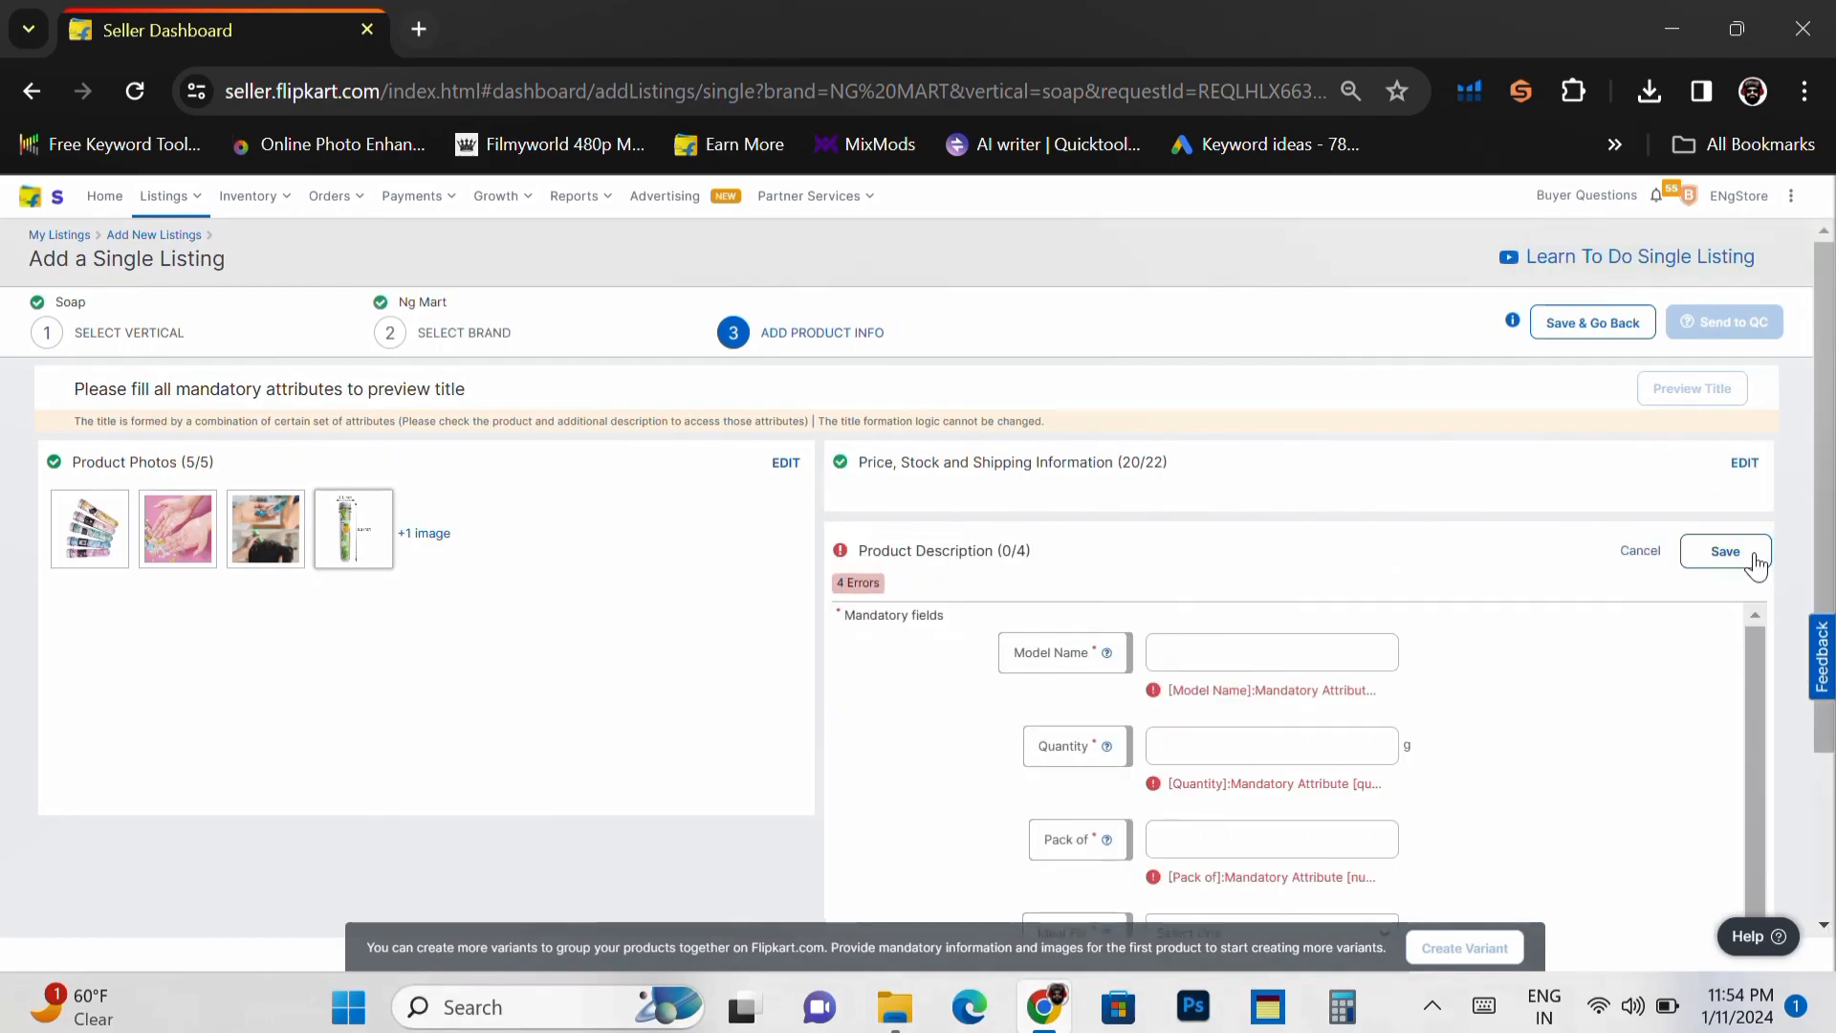
pyautogui.click(1352, 650)
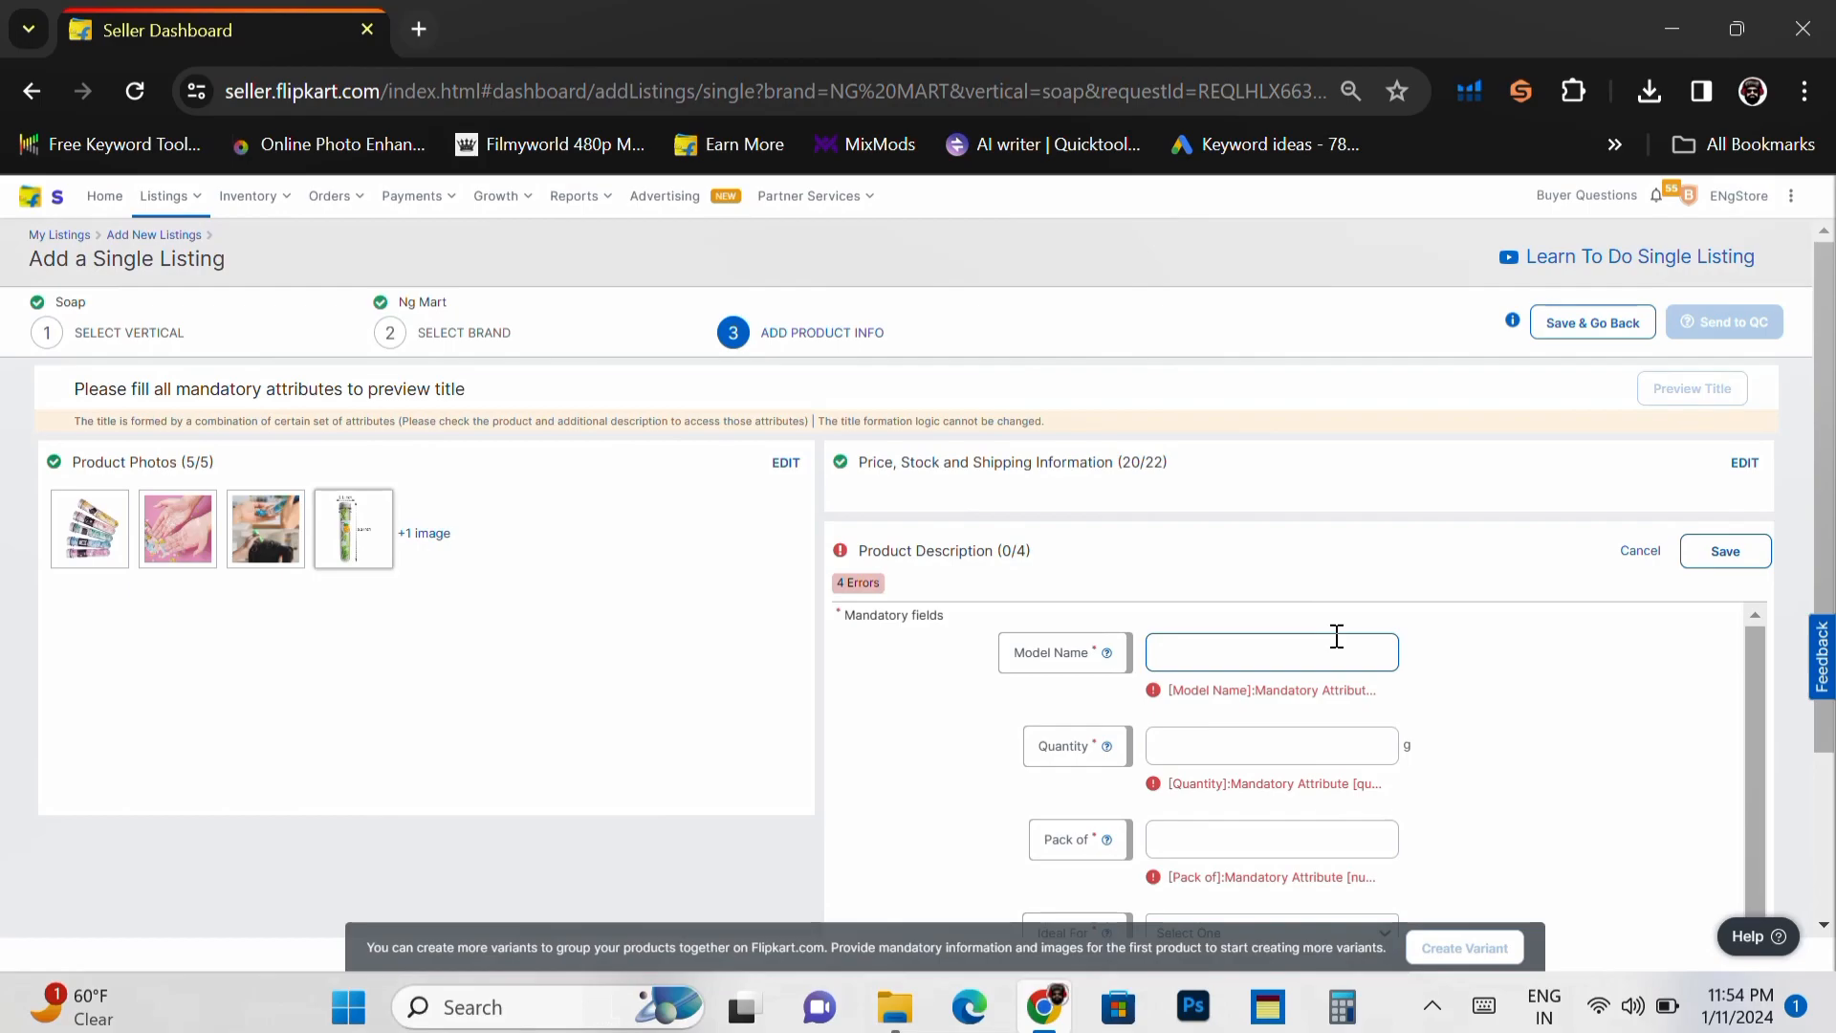
pyautogui.click(1207, 641)
pyautogui.write('Pape')
pyautogui.write('r S')
pyautogui.write('oap')
pyautogui.write(' Bottle')
pyautogui.write(' Shape')
pyautogui.write(' For Eas')
pyautogui.write('y To')
pyautogui.write(' Carry')
pyautogui.write(' Pack')
pyautogui.write(' Of 5')
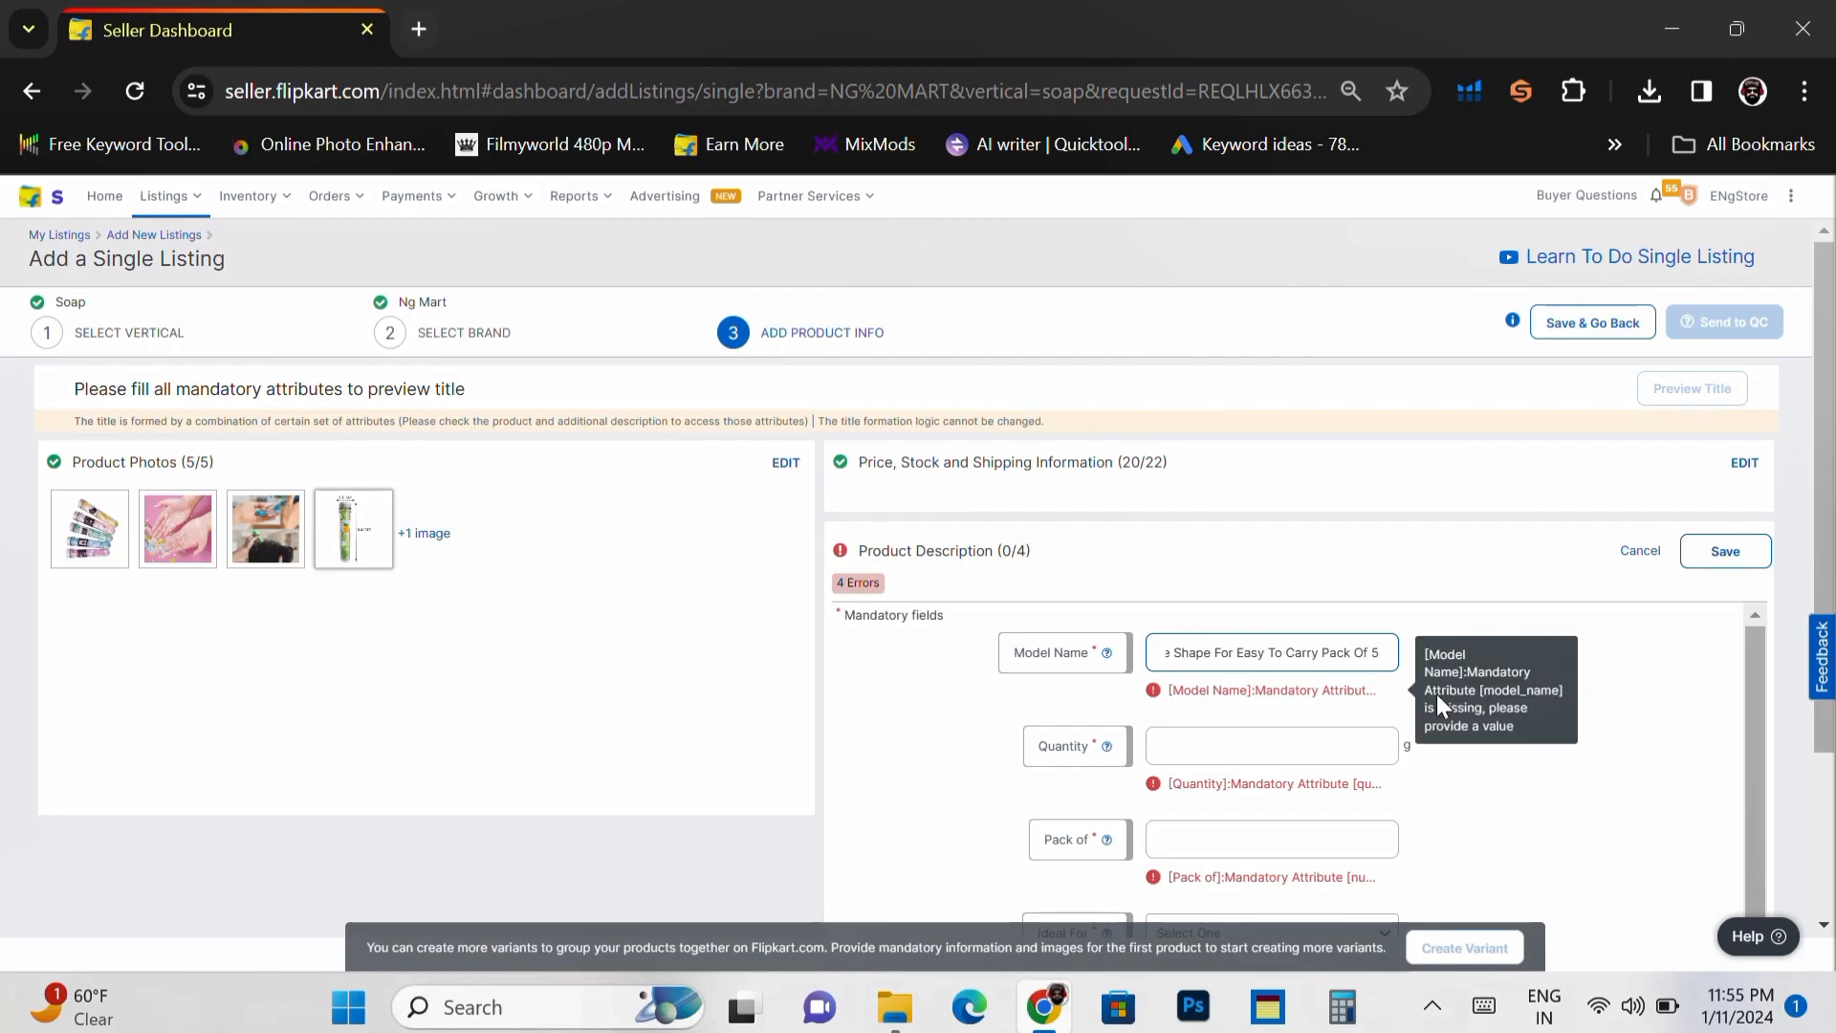
# - Set the product description's quantity to 100 g and the pack count to 5
pyautogui.click(1336, 751)
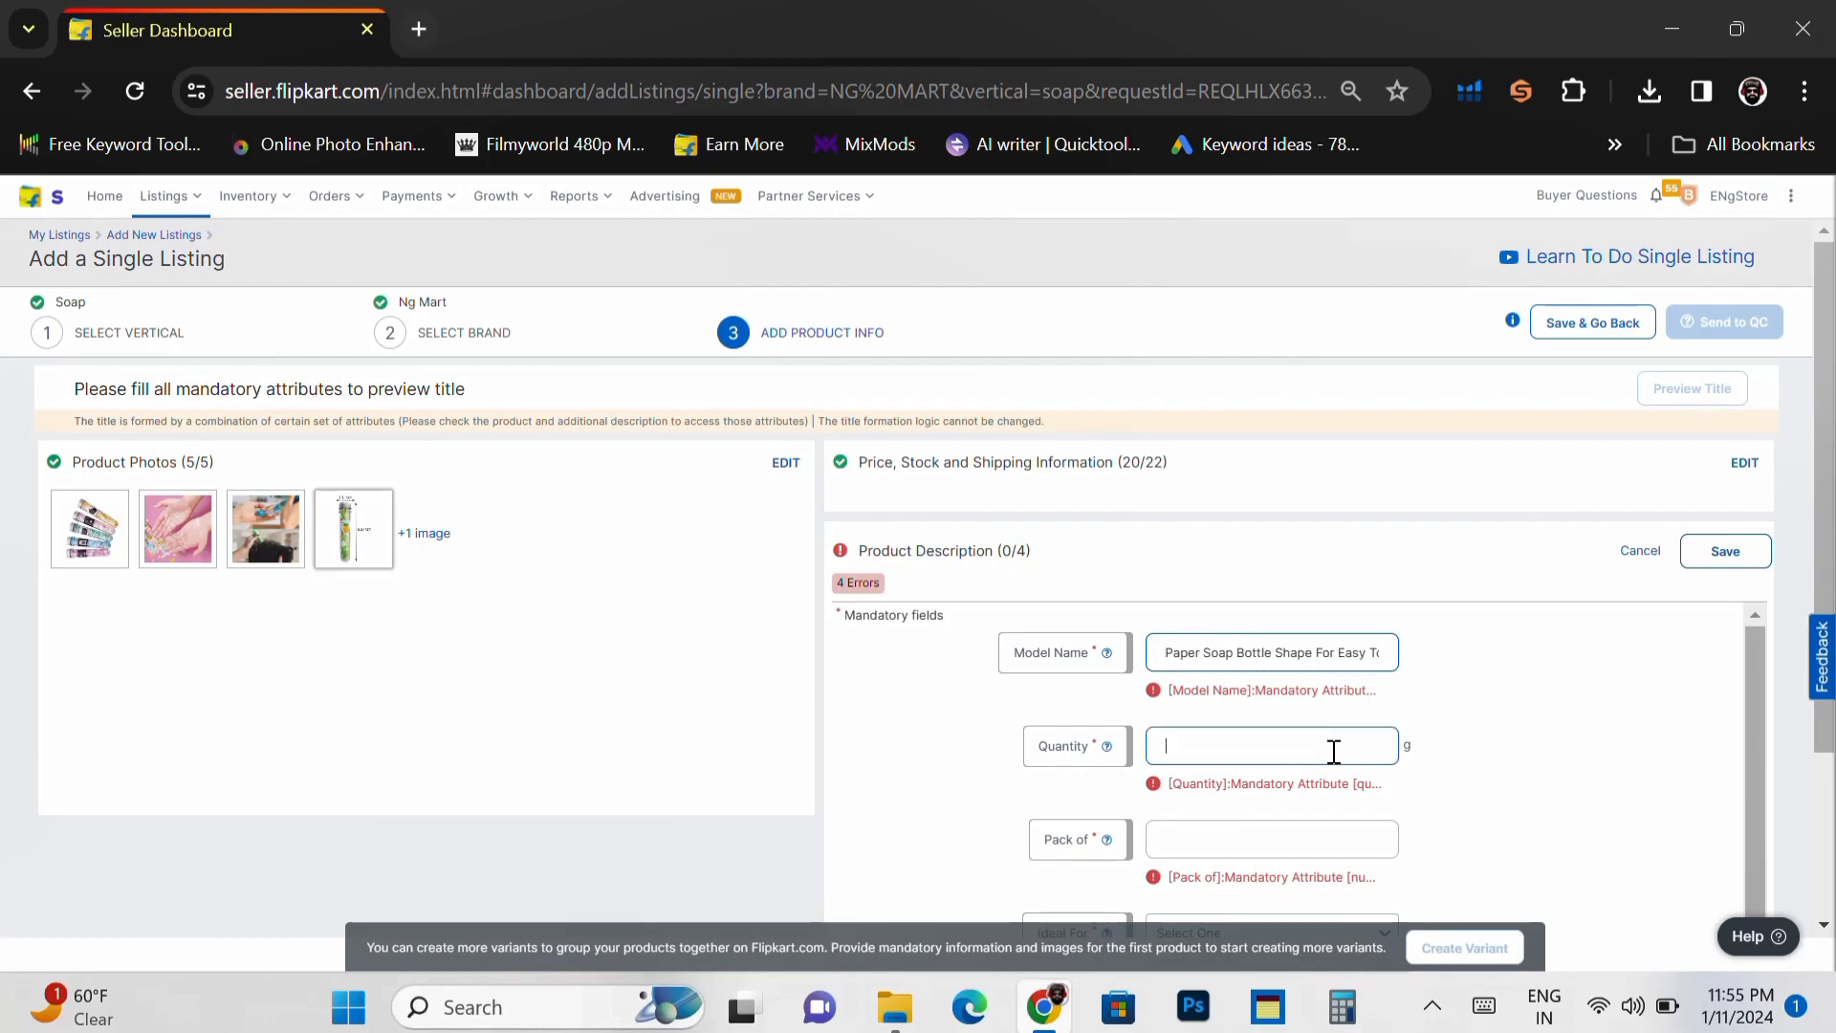
pyautogui.moveTo(1112, 758)
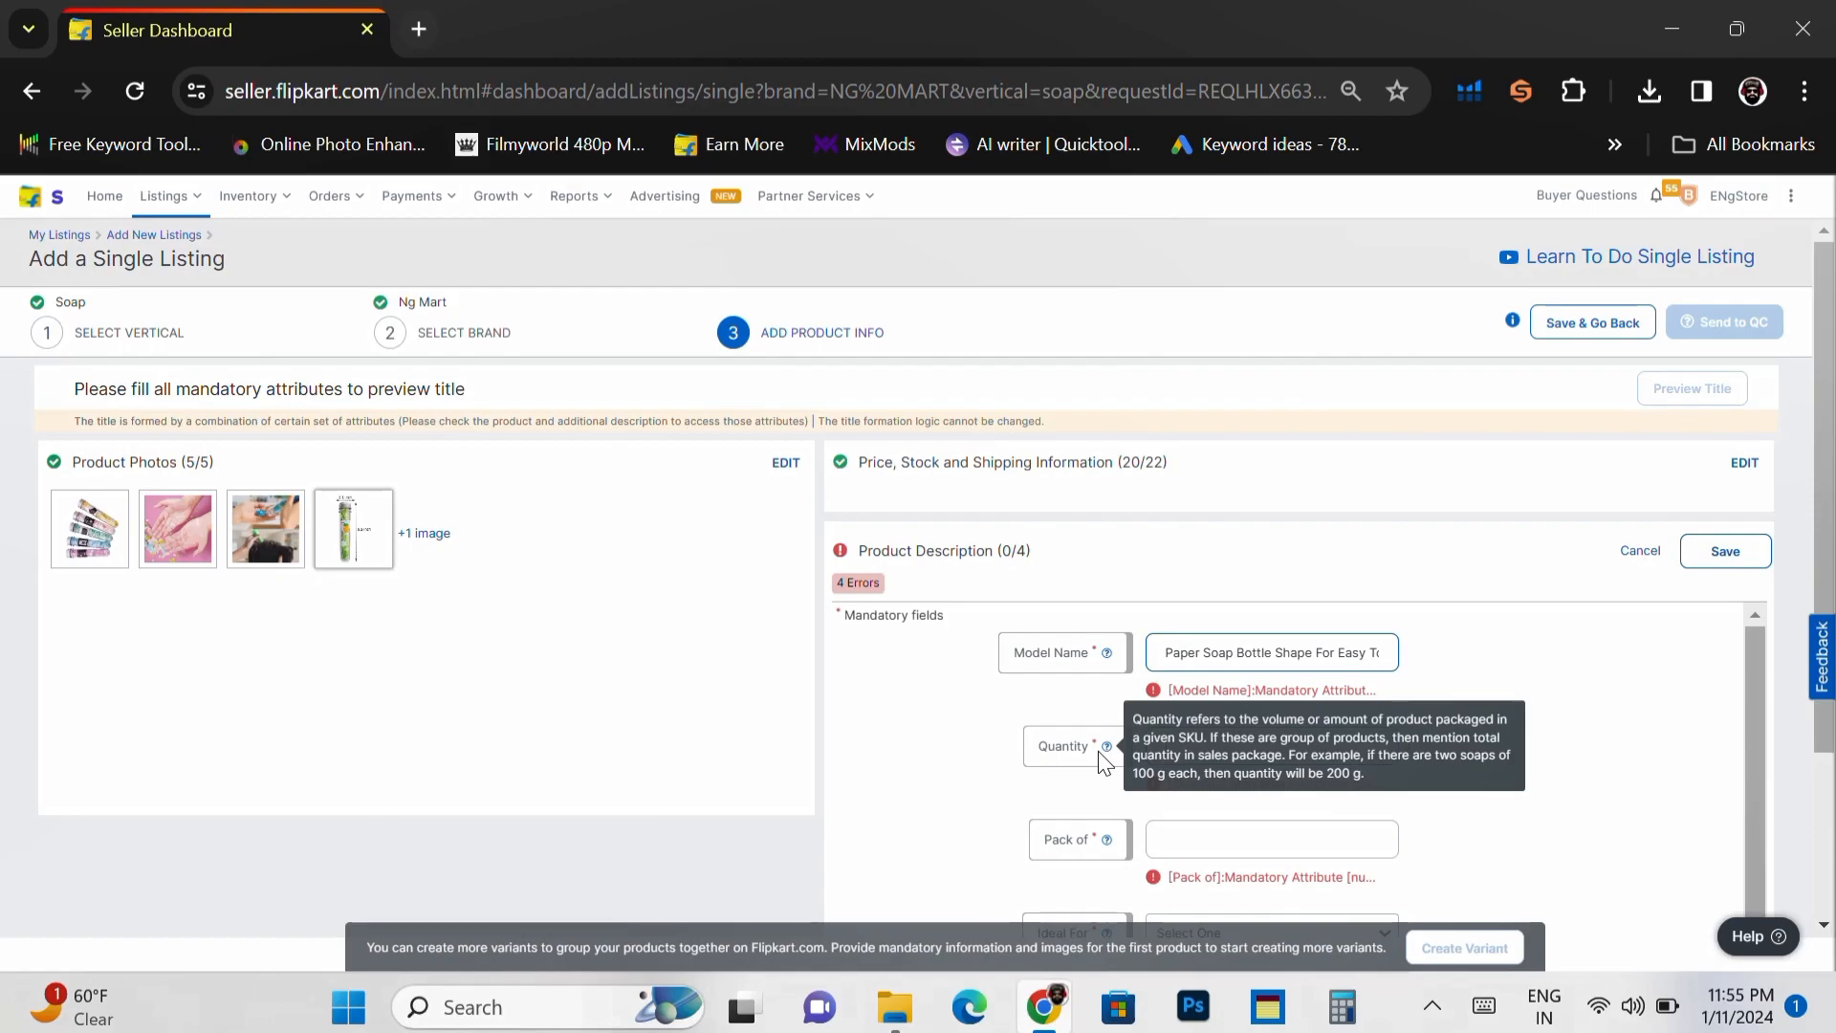
pyautogui.click(1224, 747)
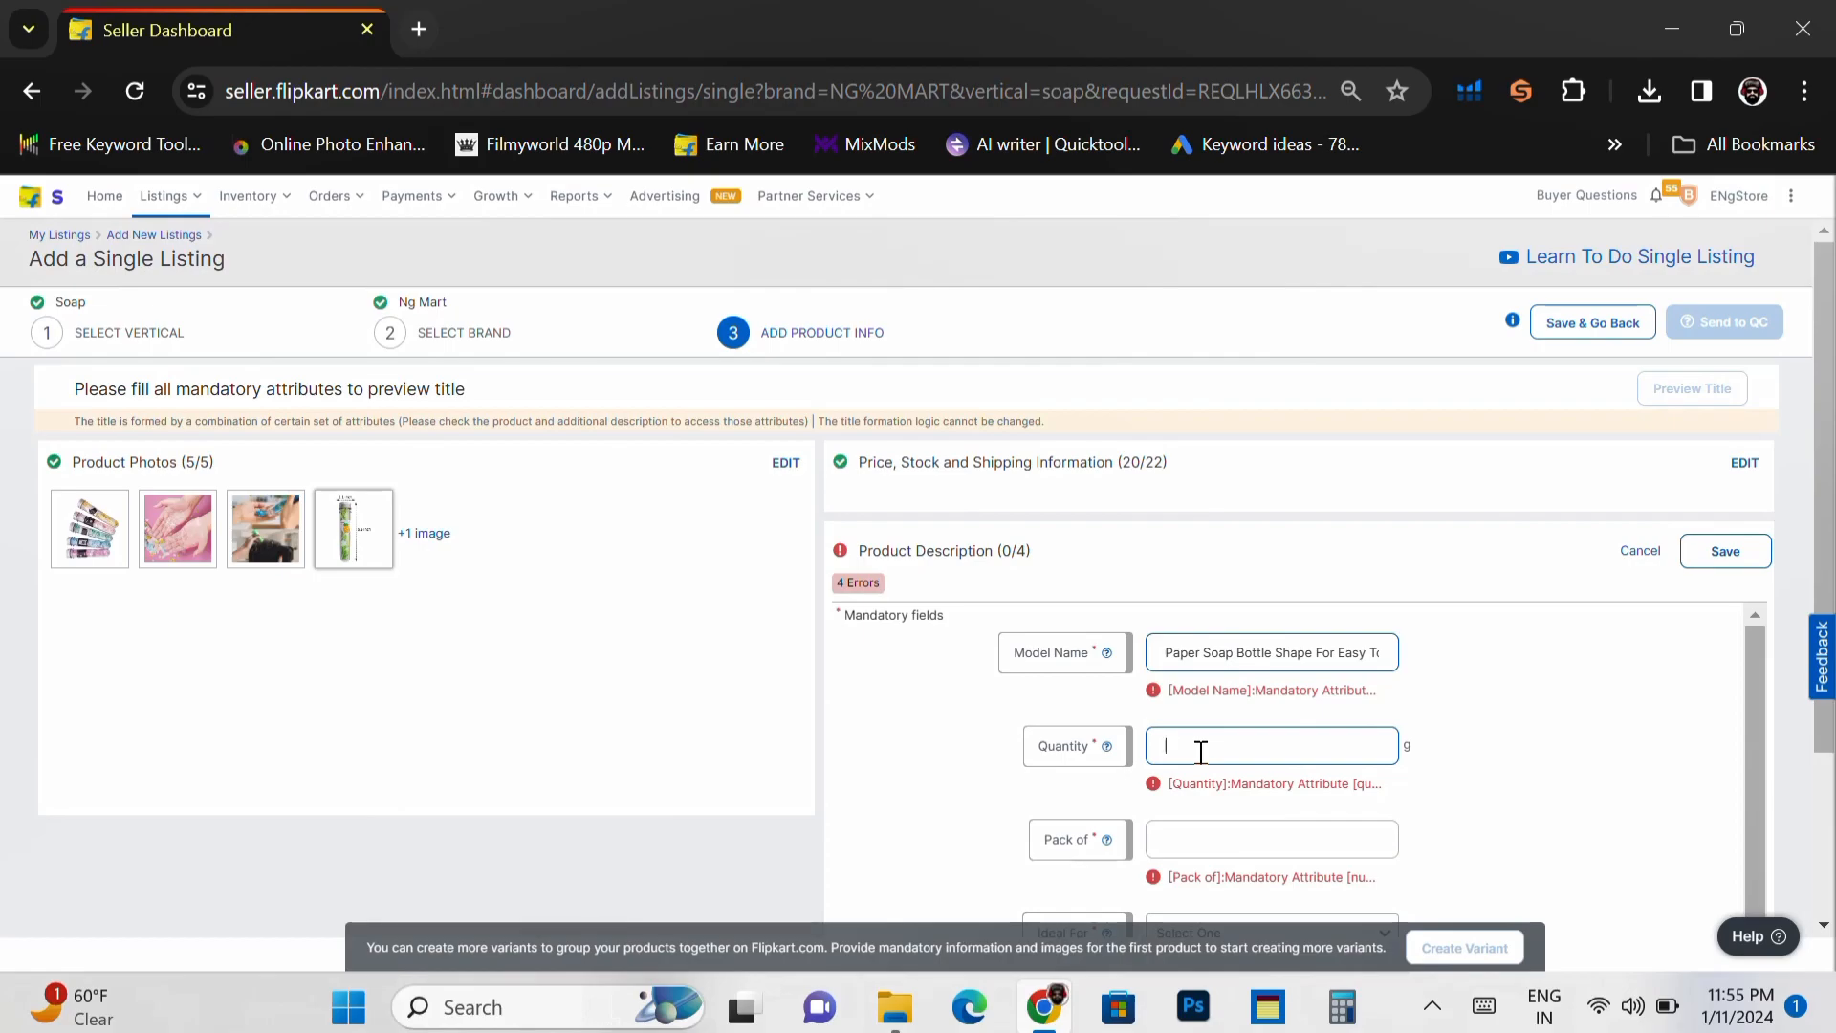
pyautogui.write('100')
pyautogui.press('Tab')
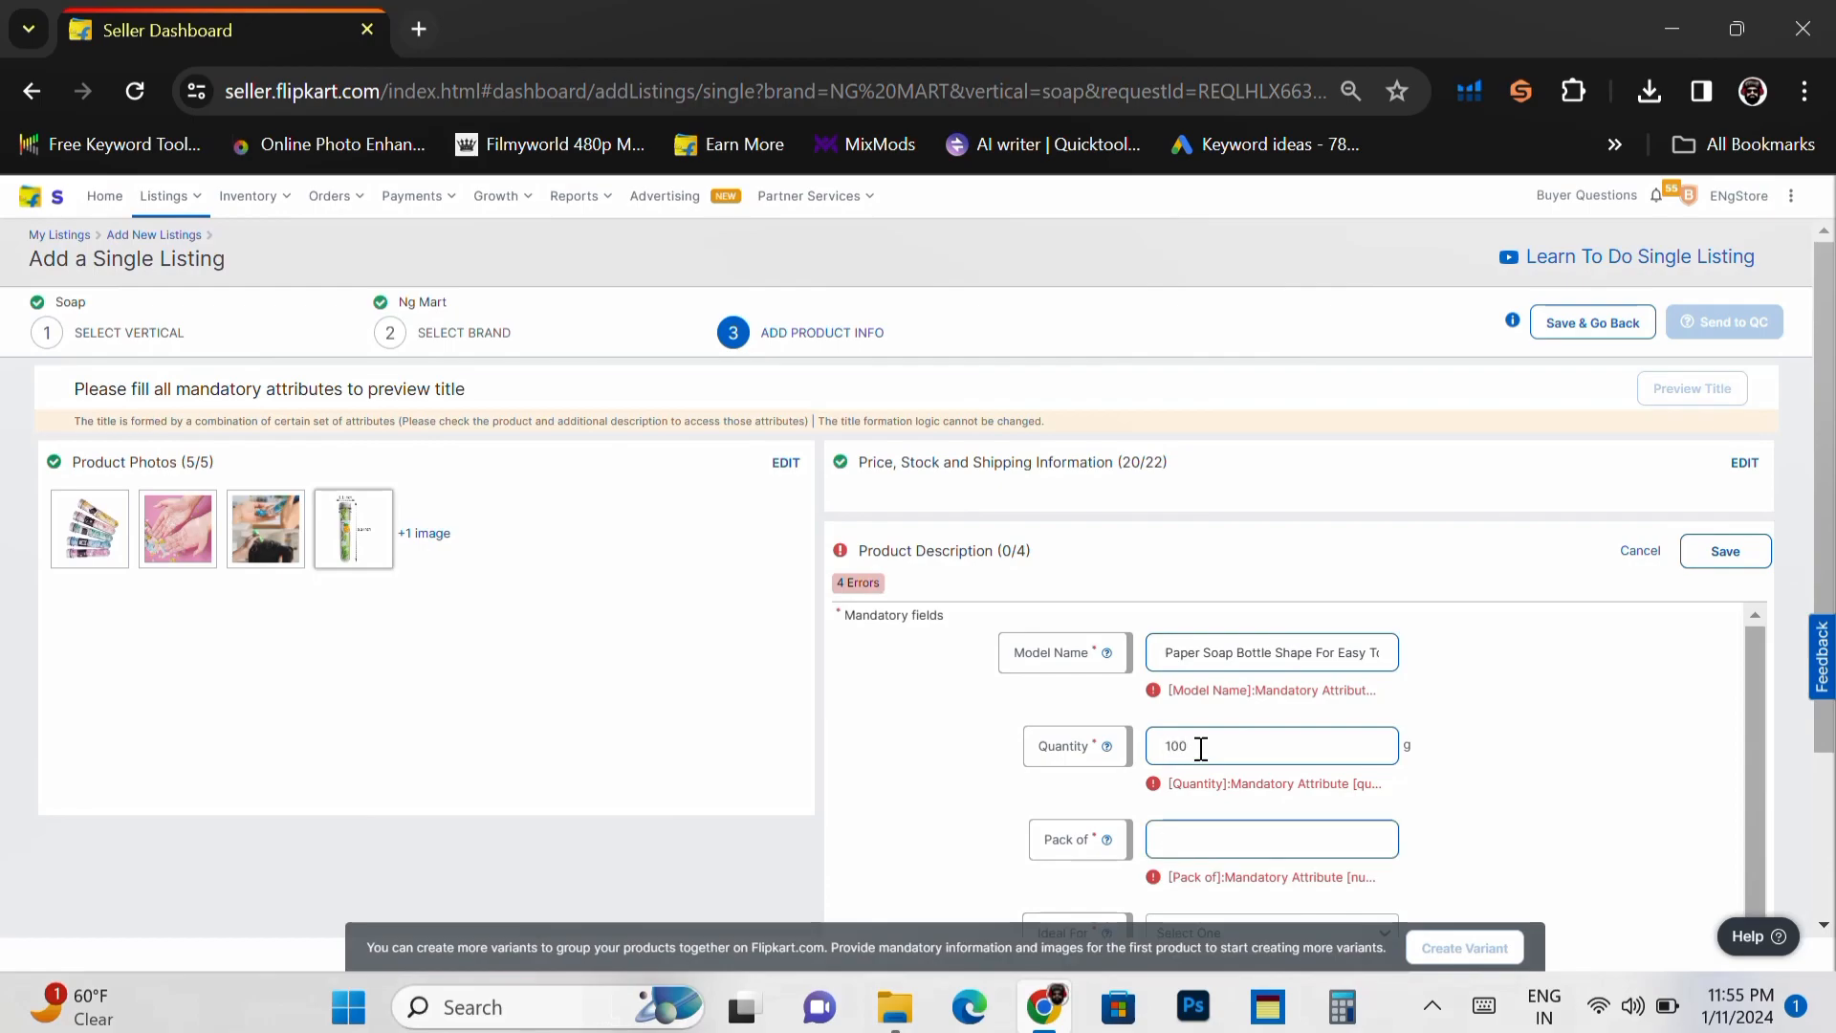
pyautogui.write('5')
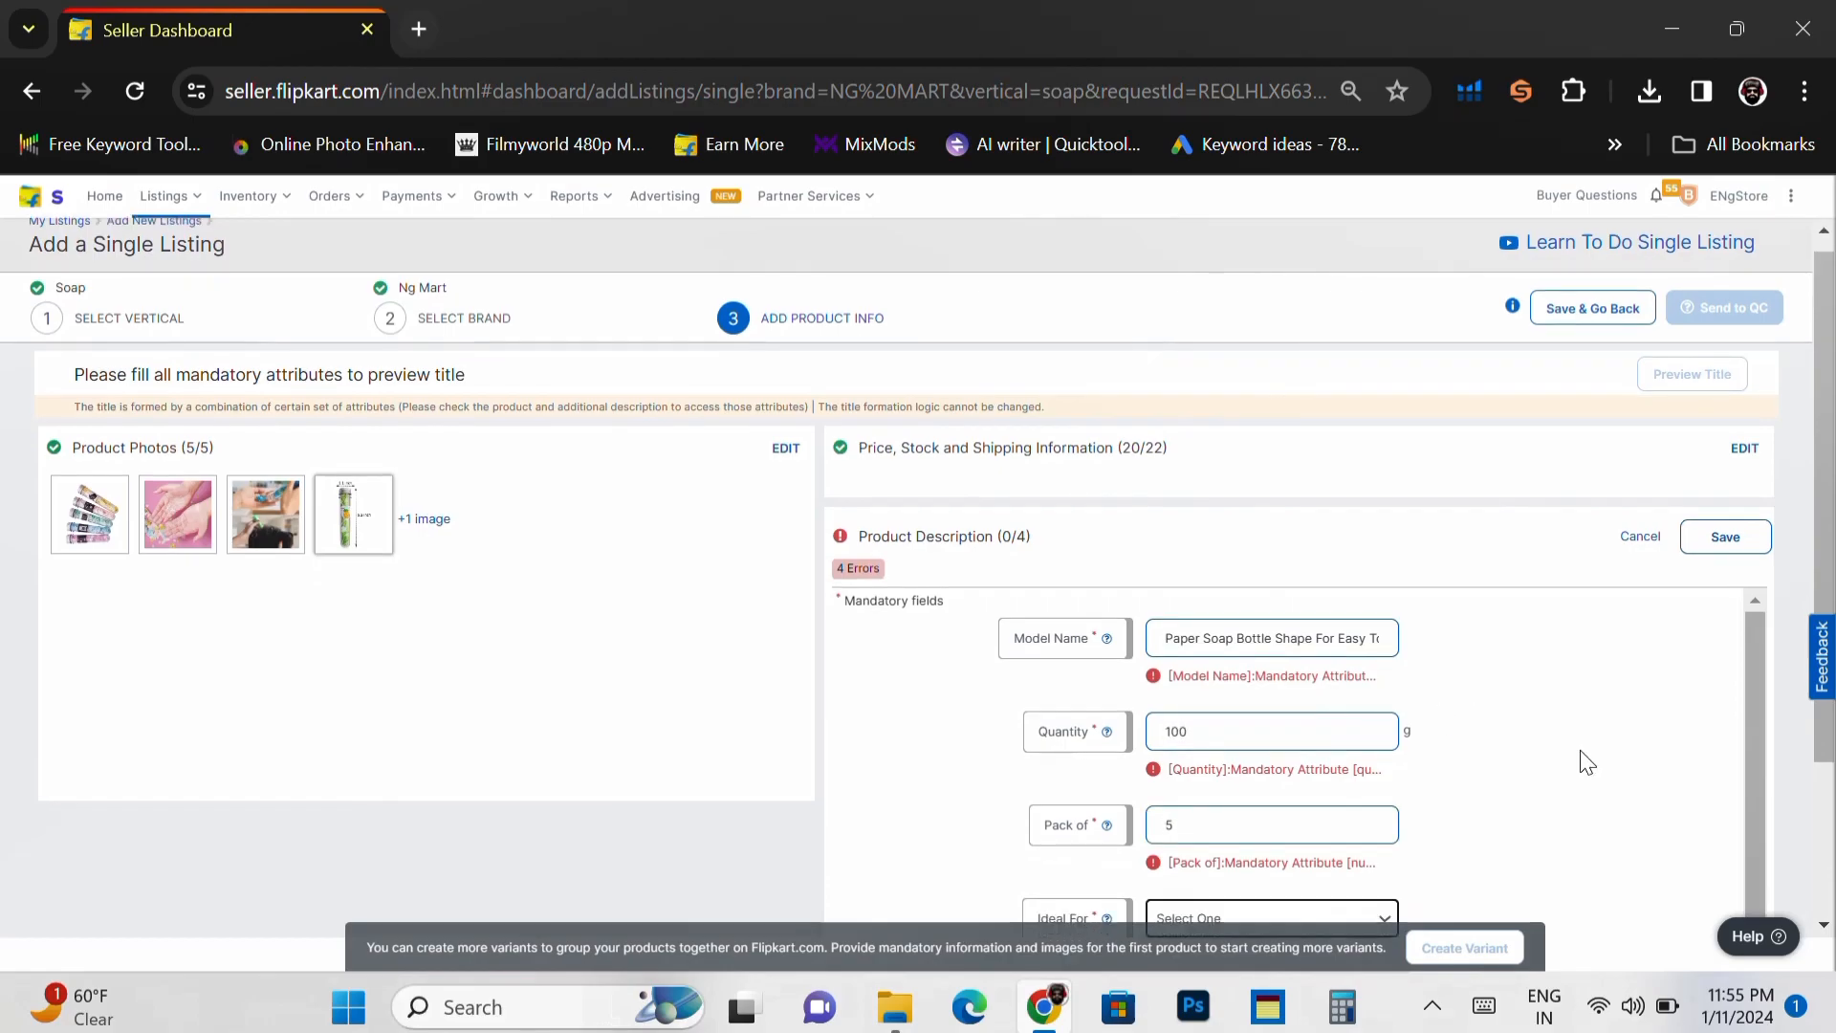
# - Set Ideal For to Boys & Girls and save the product description
pyautogui.press('Down')
pyautogui.scroll(-2, 1529, 754)
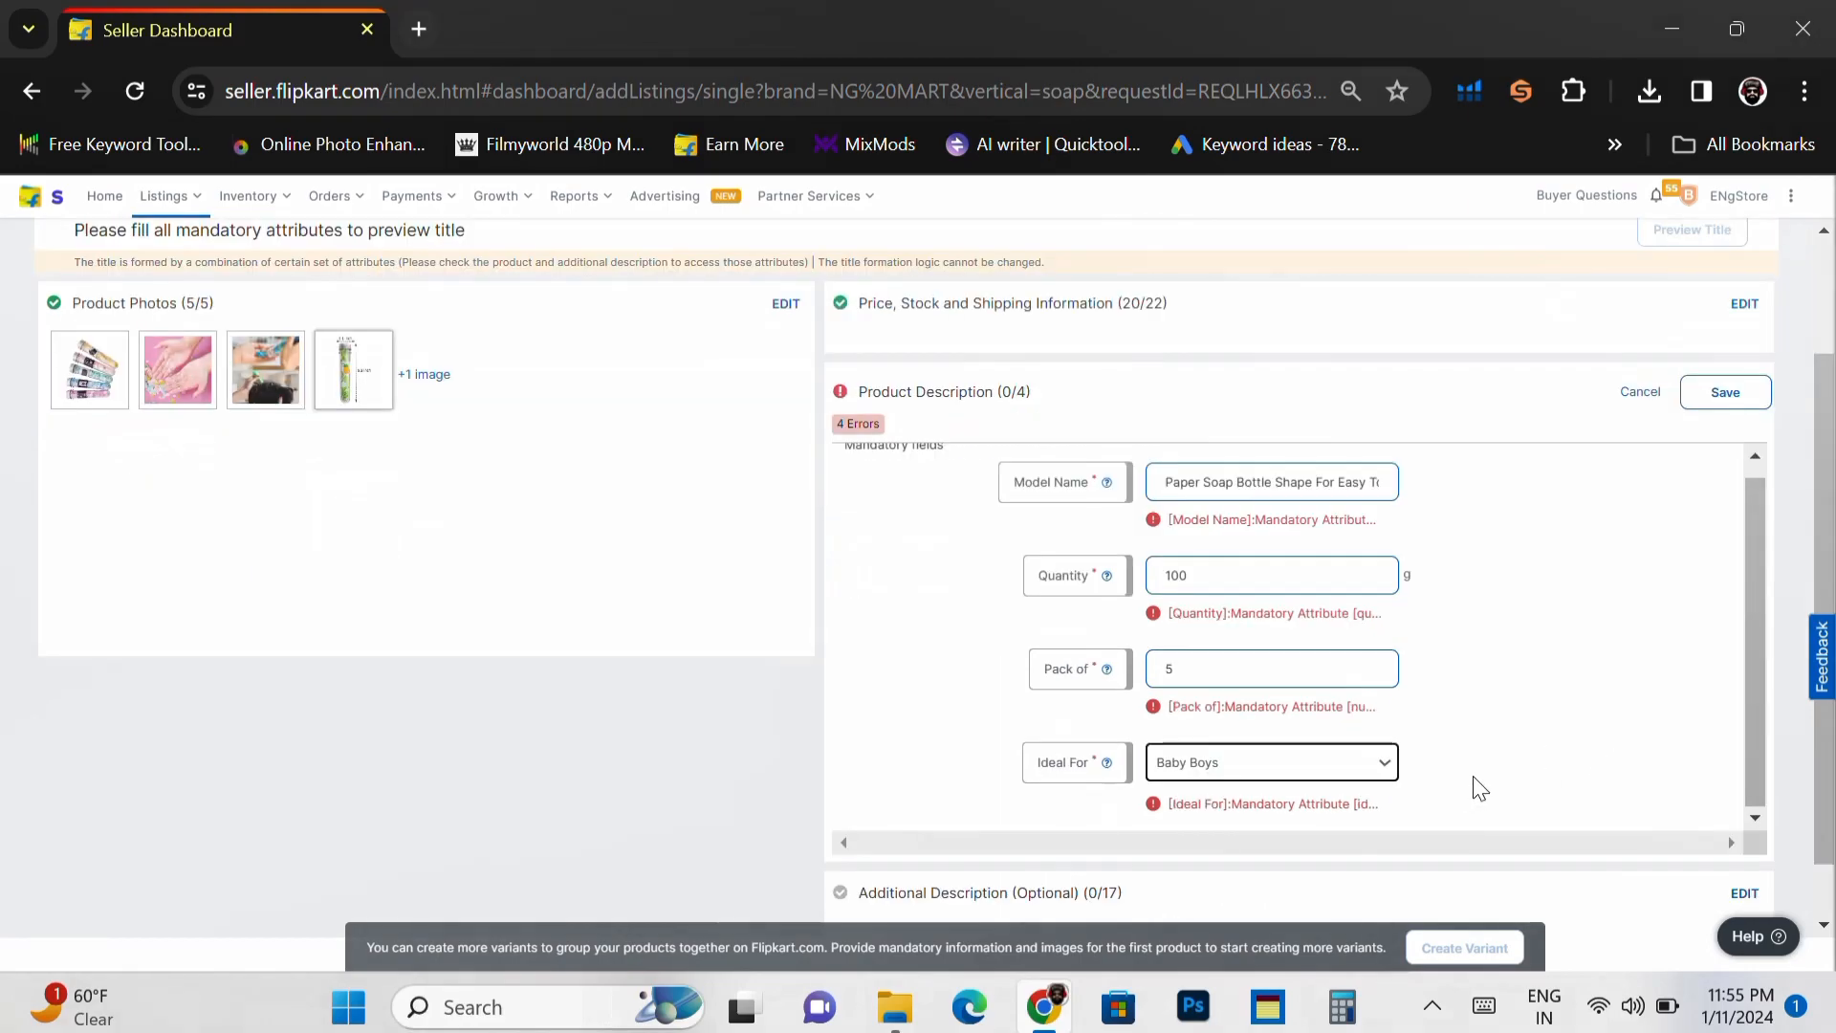
pyautogui.click(1378, 765)
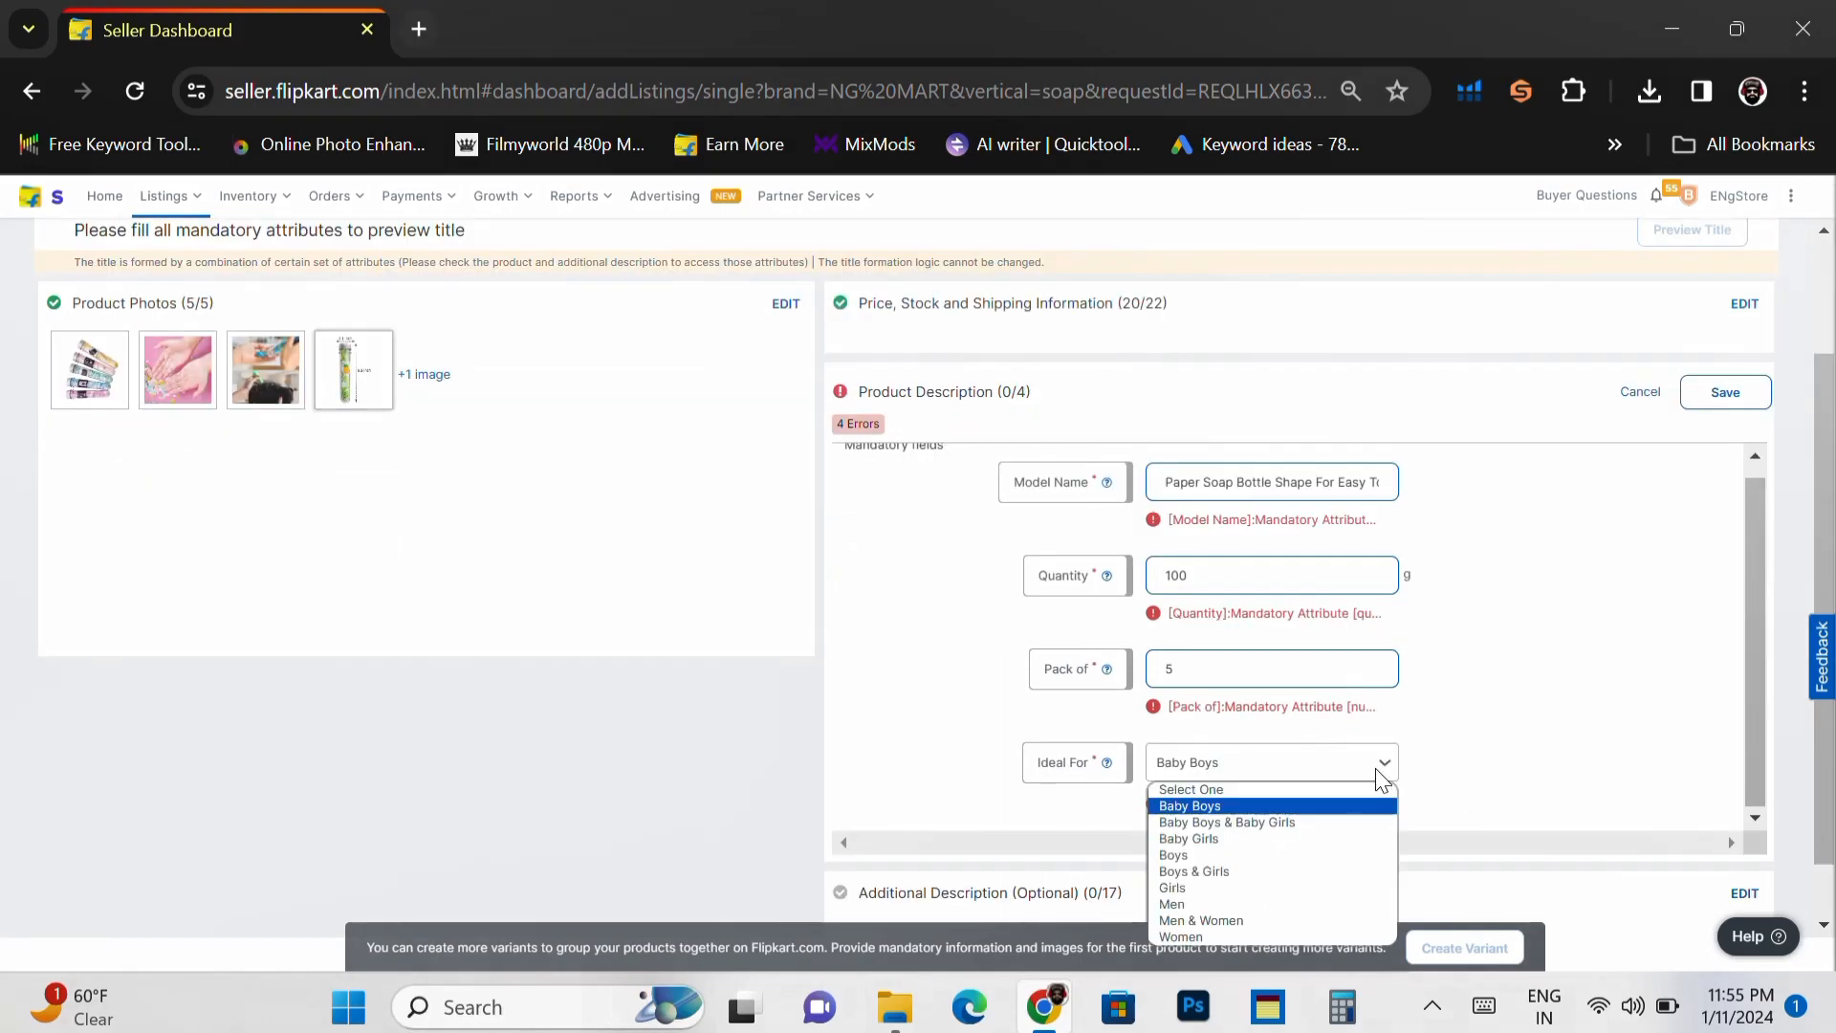
pyautogui.click(1271, 920)
pyautogui.scroll(-1, 1478, 712)
pyautogui.click(1377, 696)
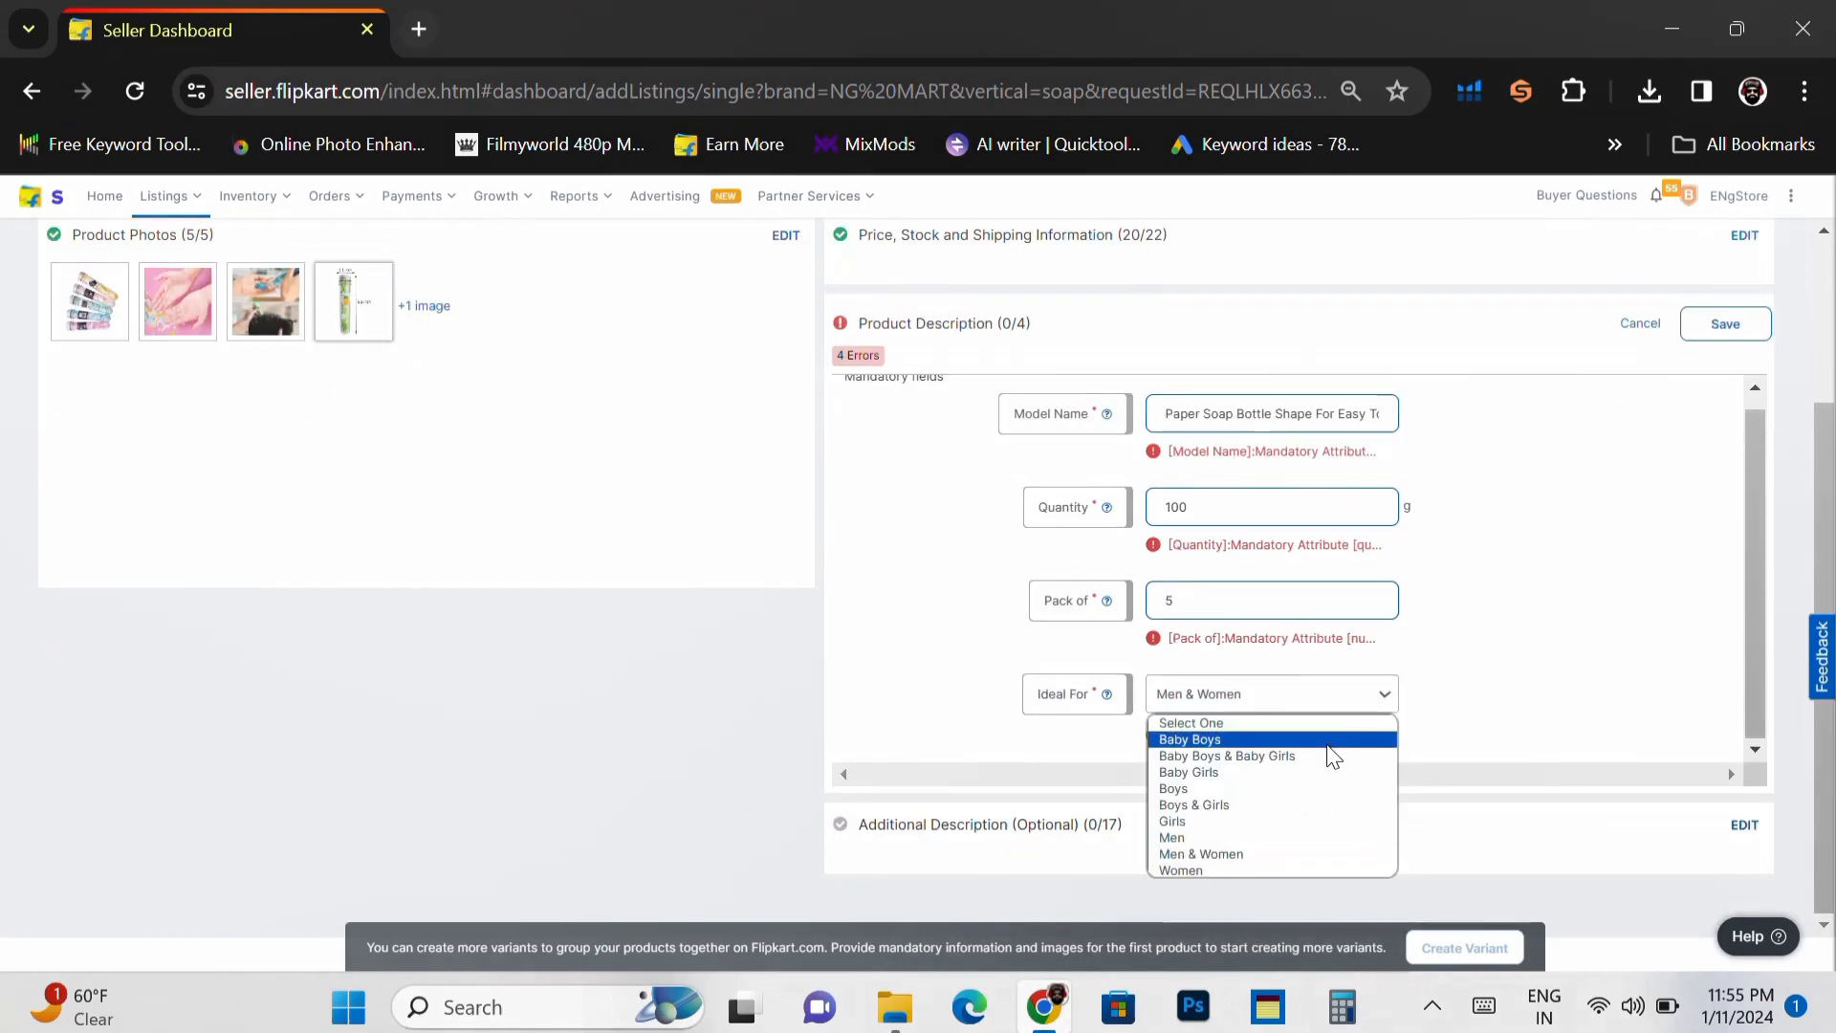
pyautogui.click(1289, 804)
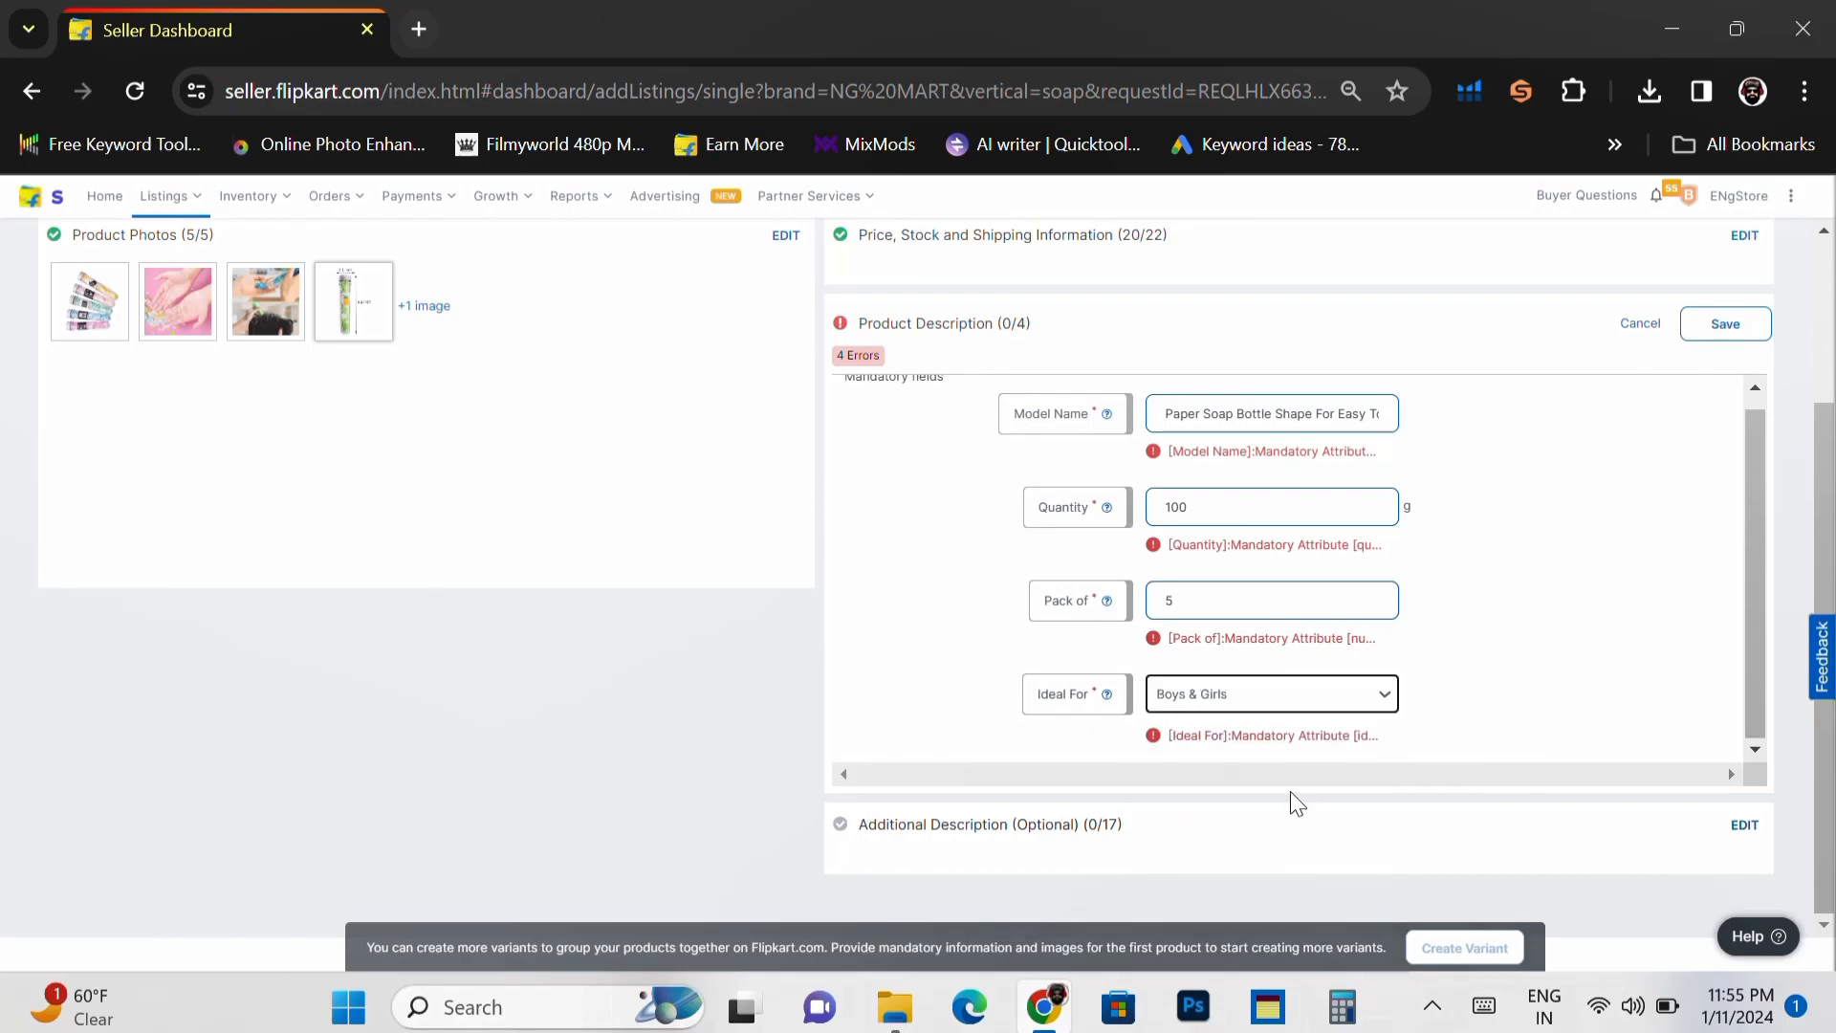
pyautogui.click(1723, 335)
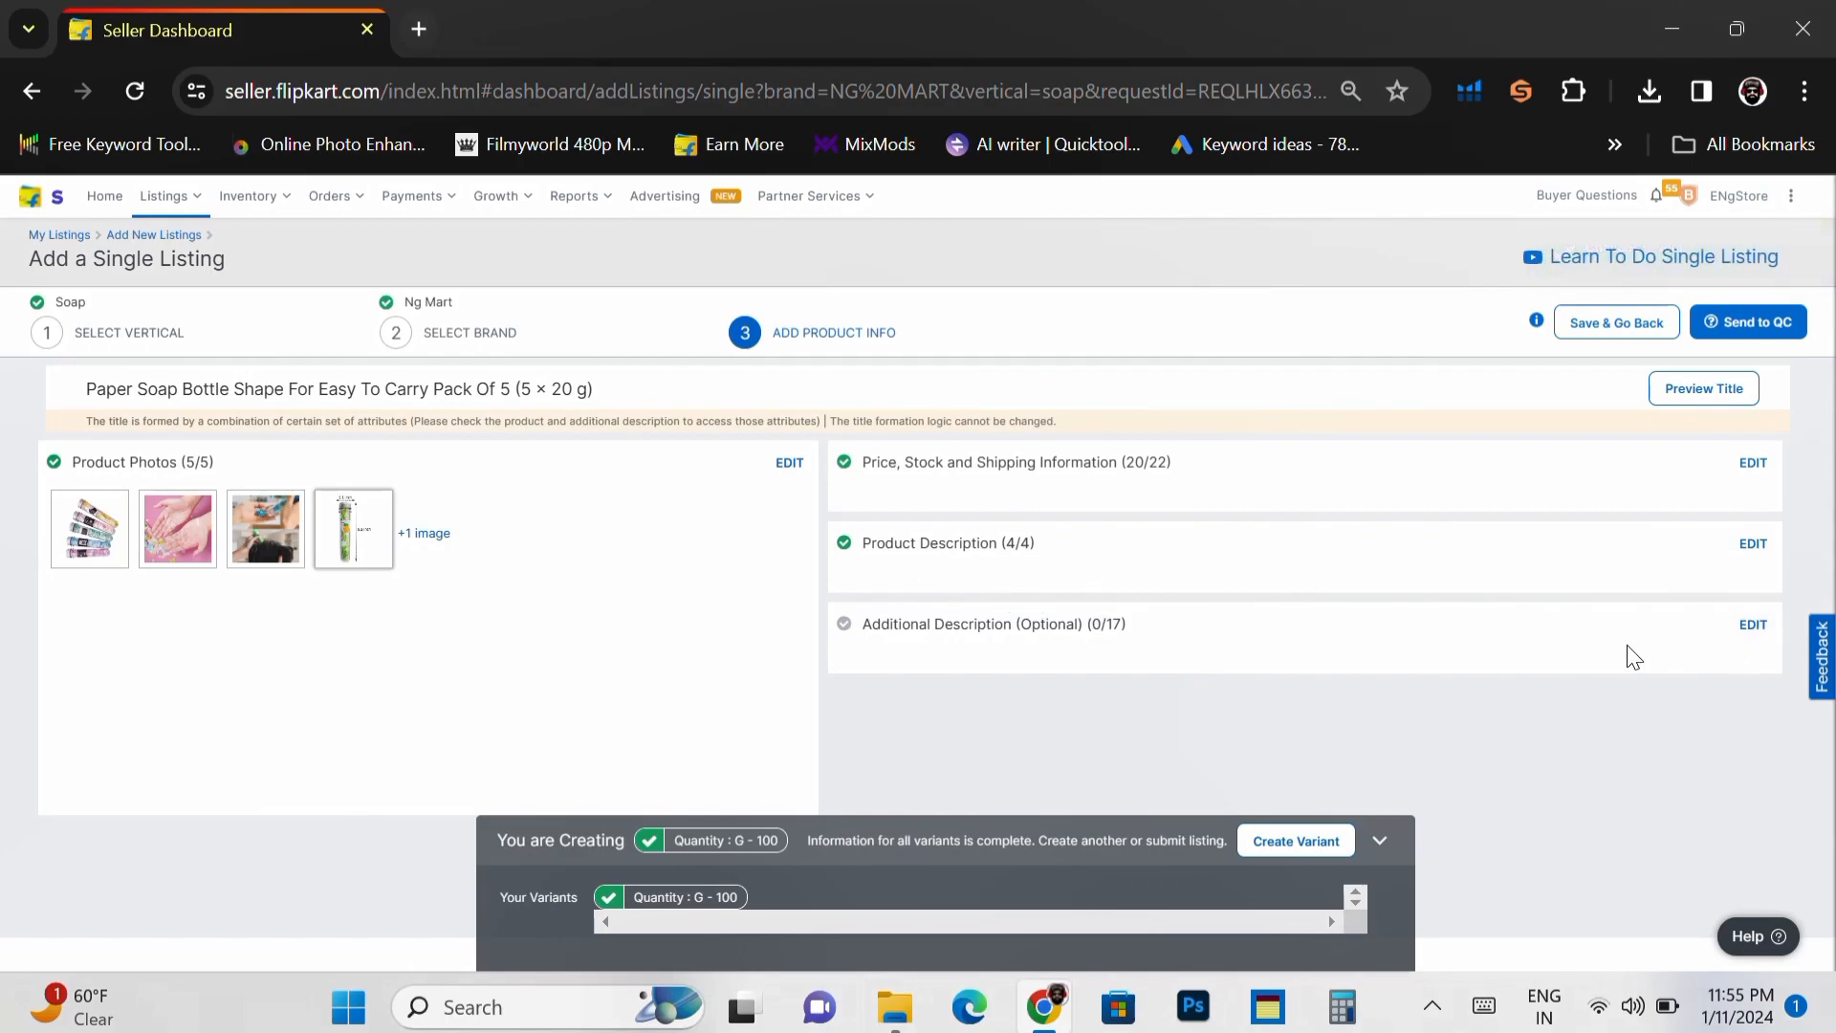
# - Open the listing's optional additional description for editing and set Organic to Yes
pyautogui.click(1753, 627)
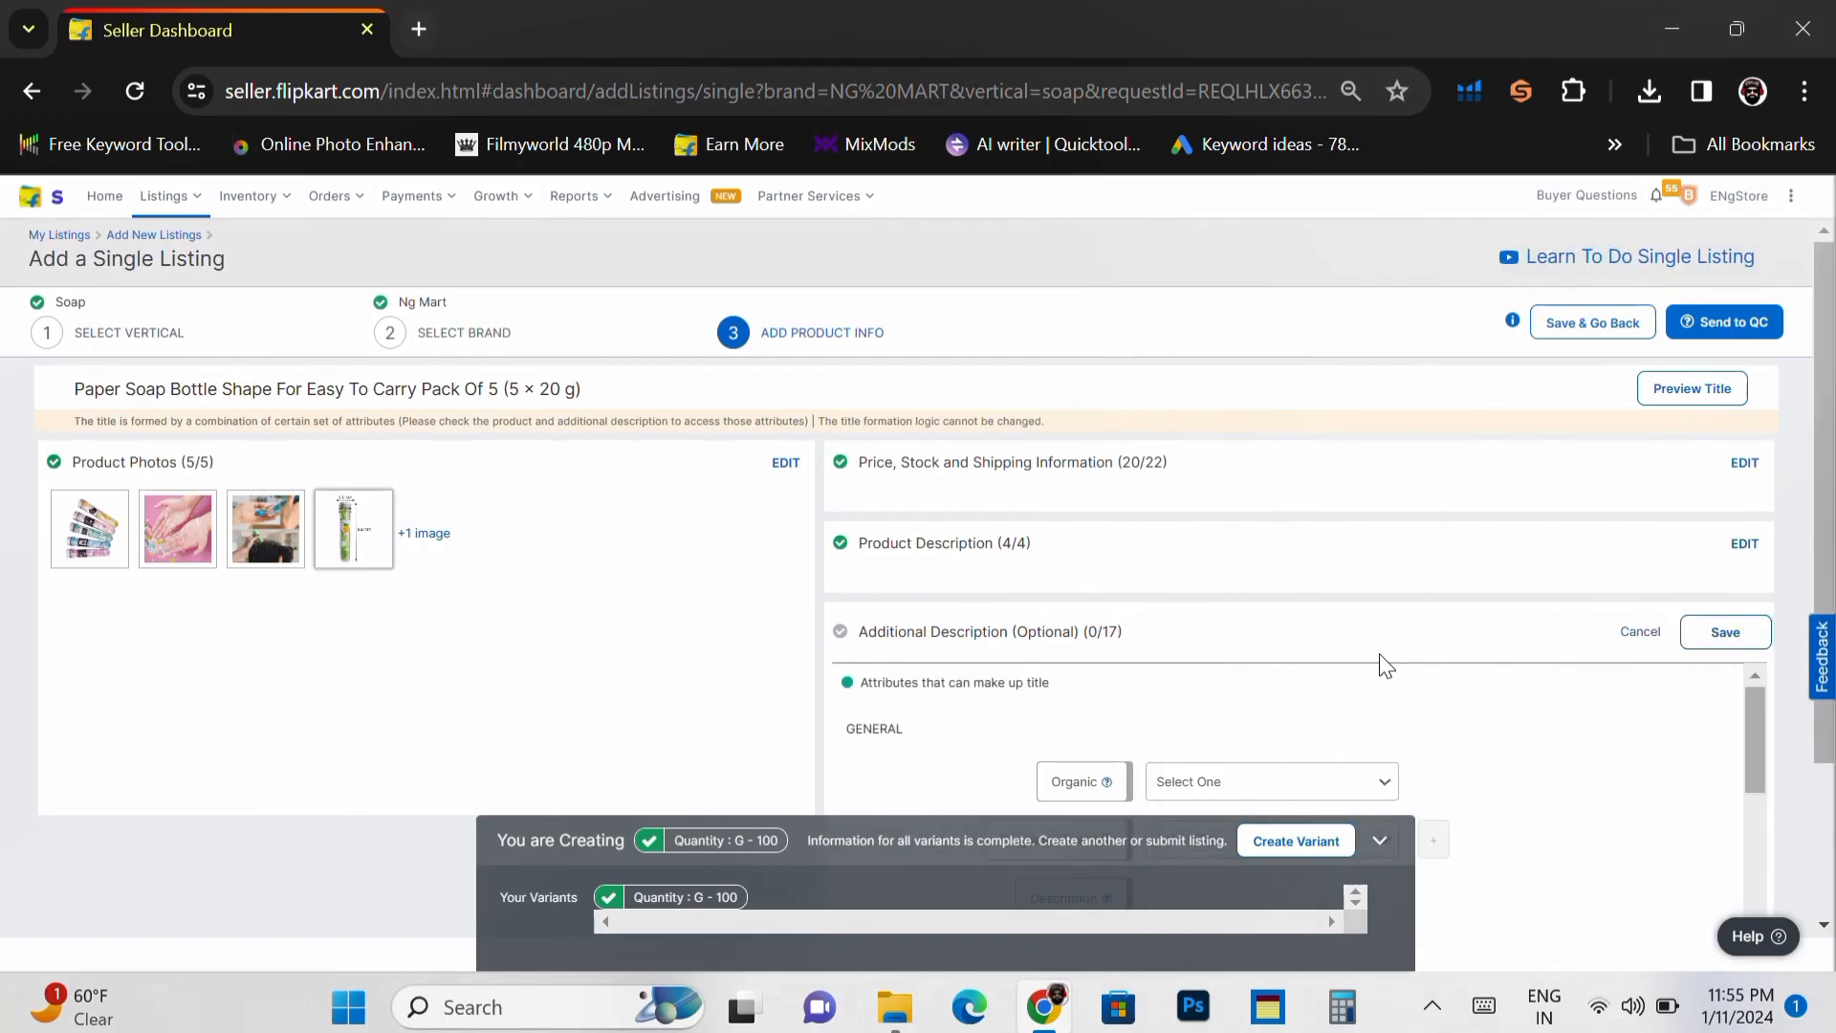
pyautogui.scroll(-2, 1454, 658)
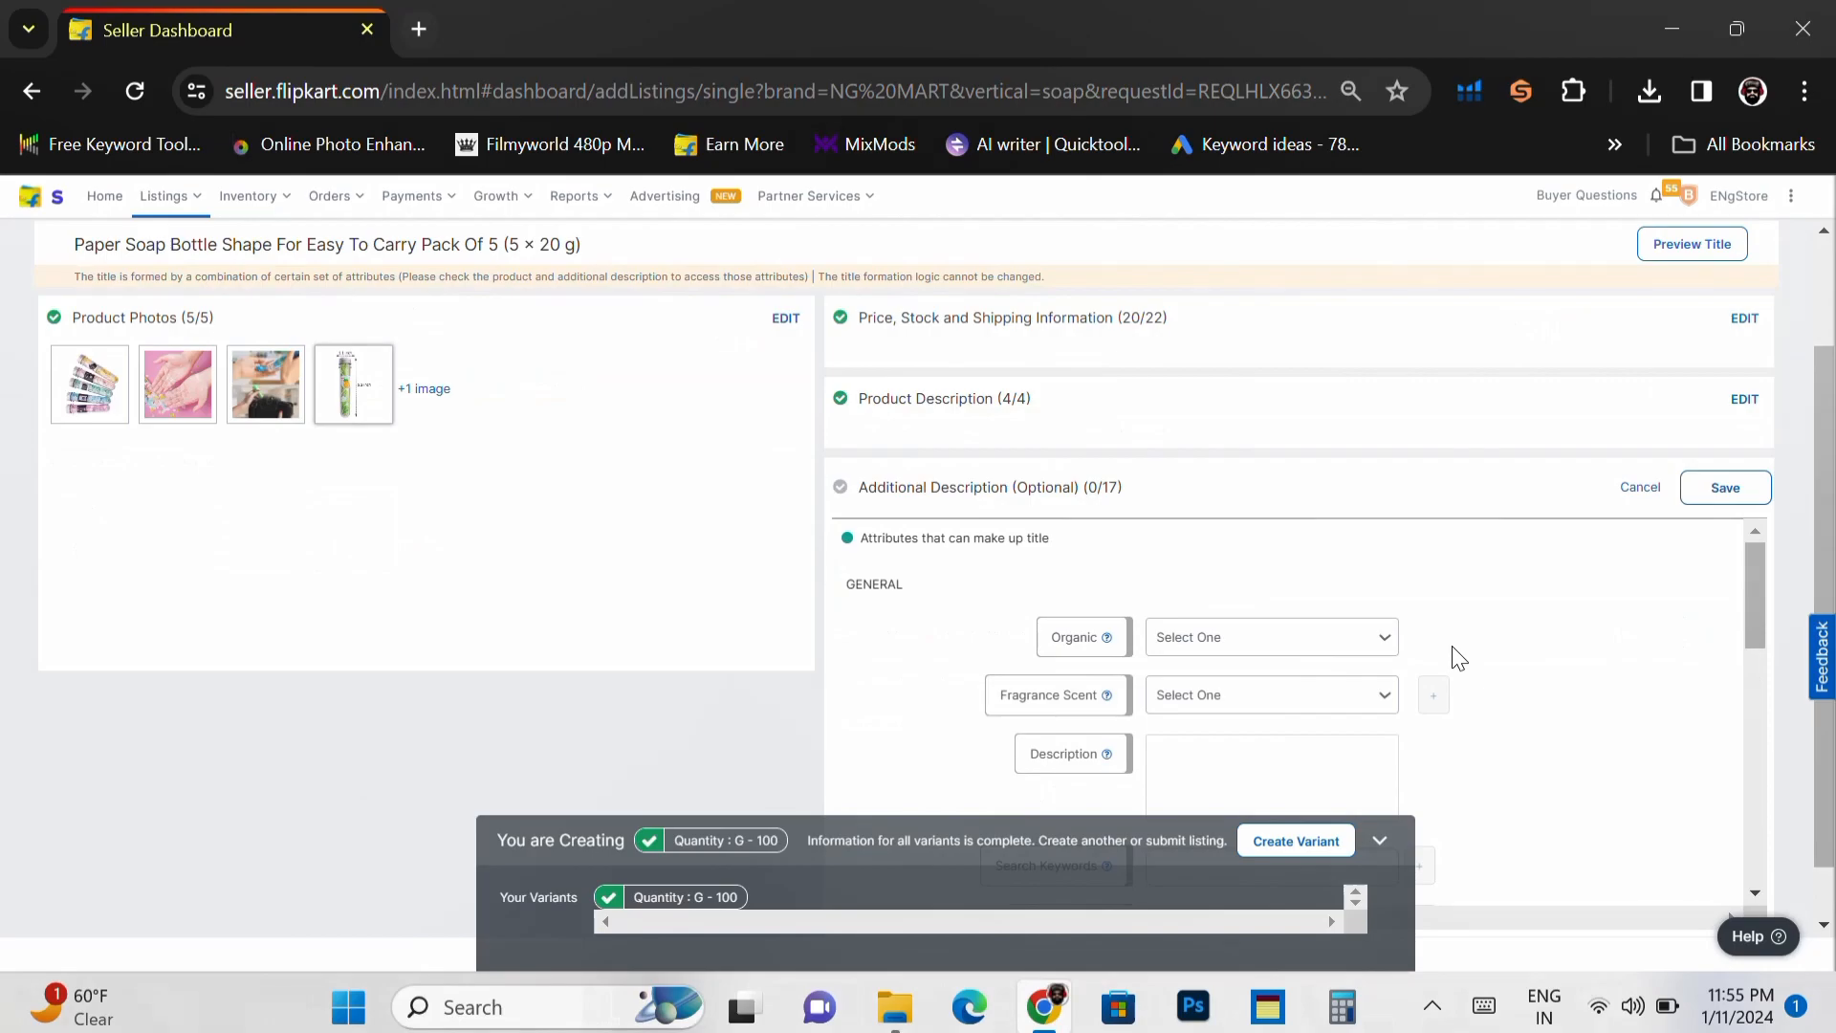
pyautogui.click(1291, 642)
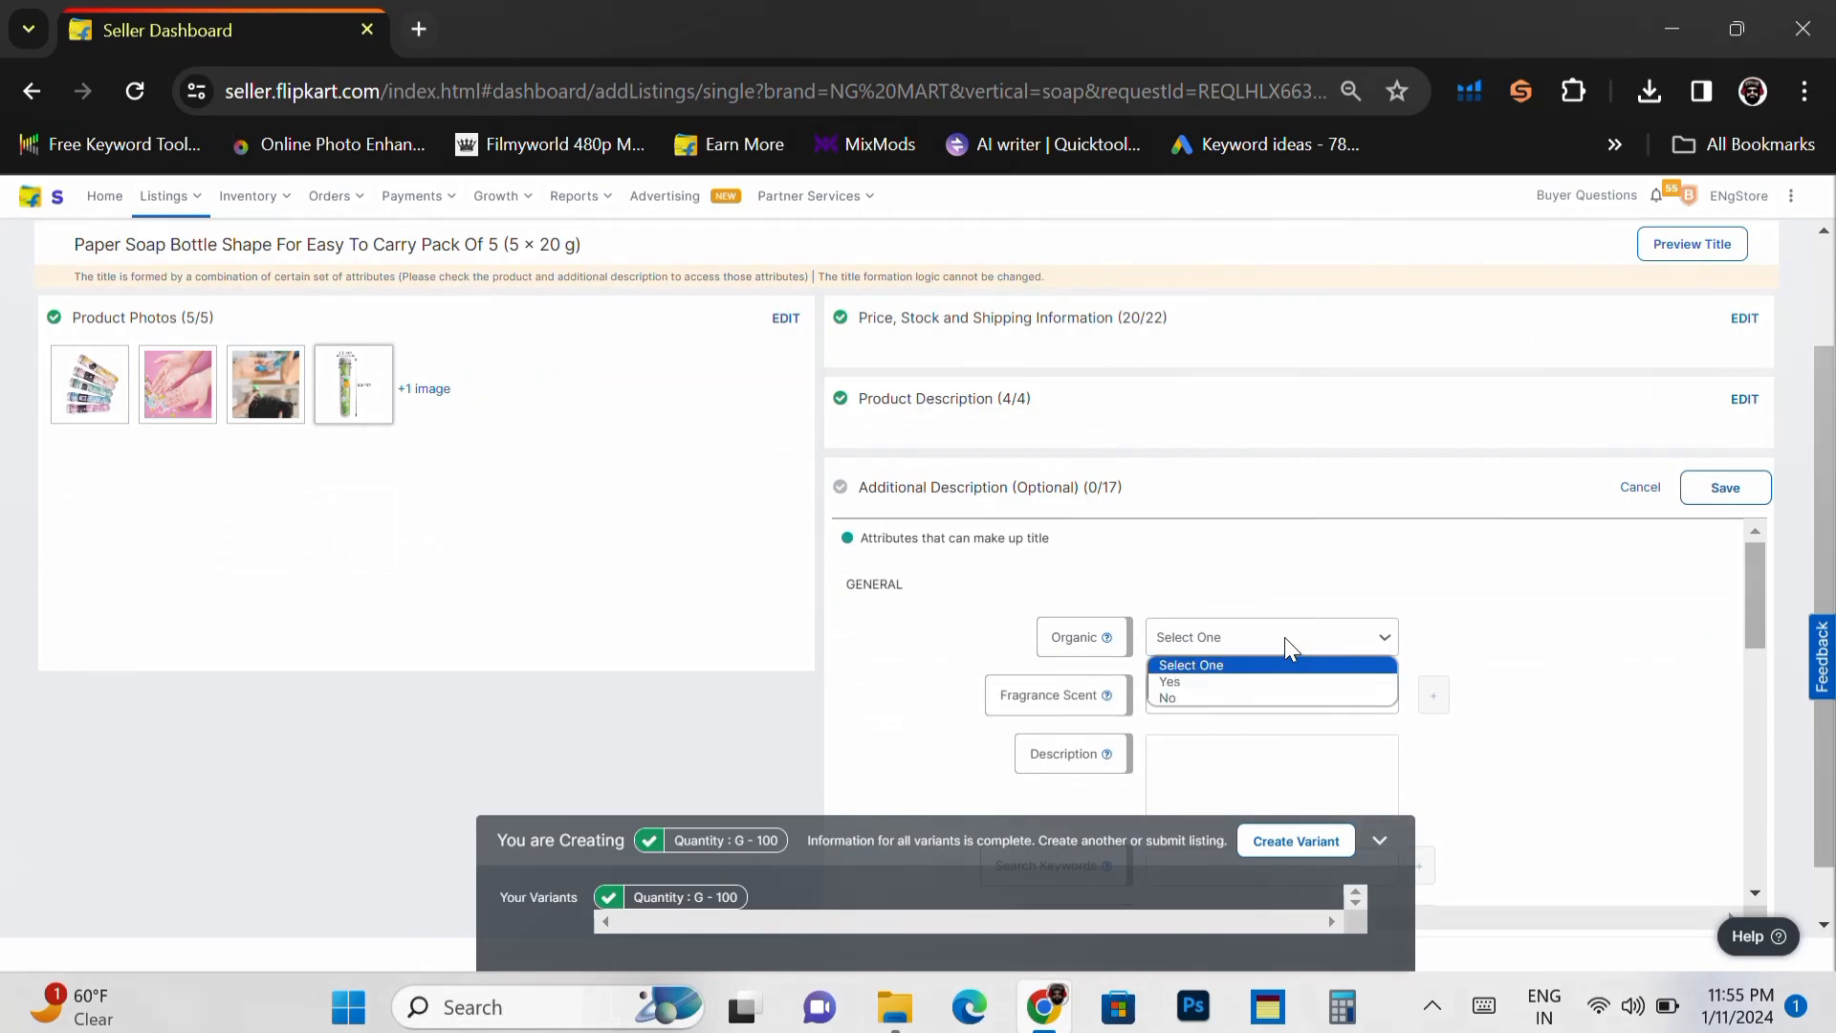
pyautogui.click(1240, 683)
pyautogui.click(1237, 697)
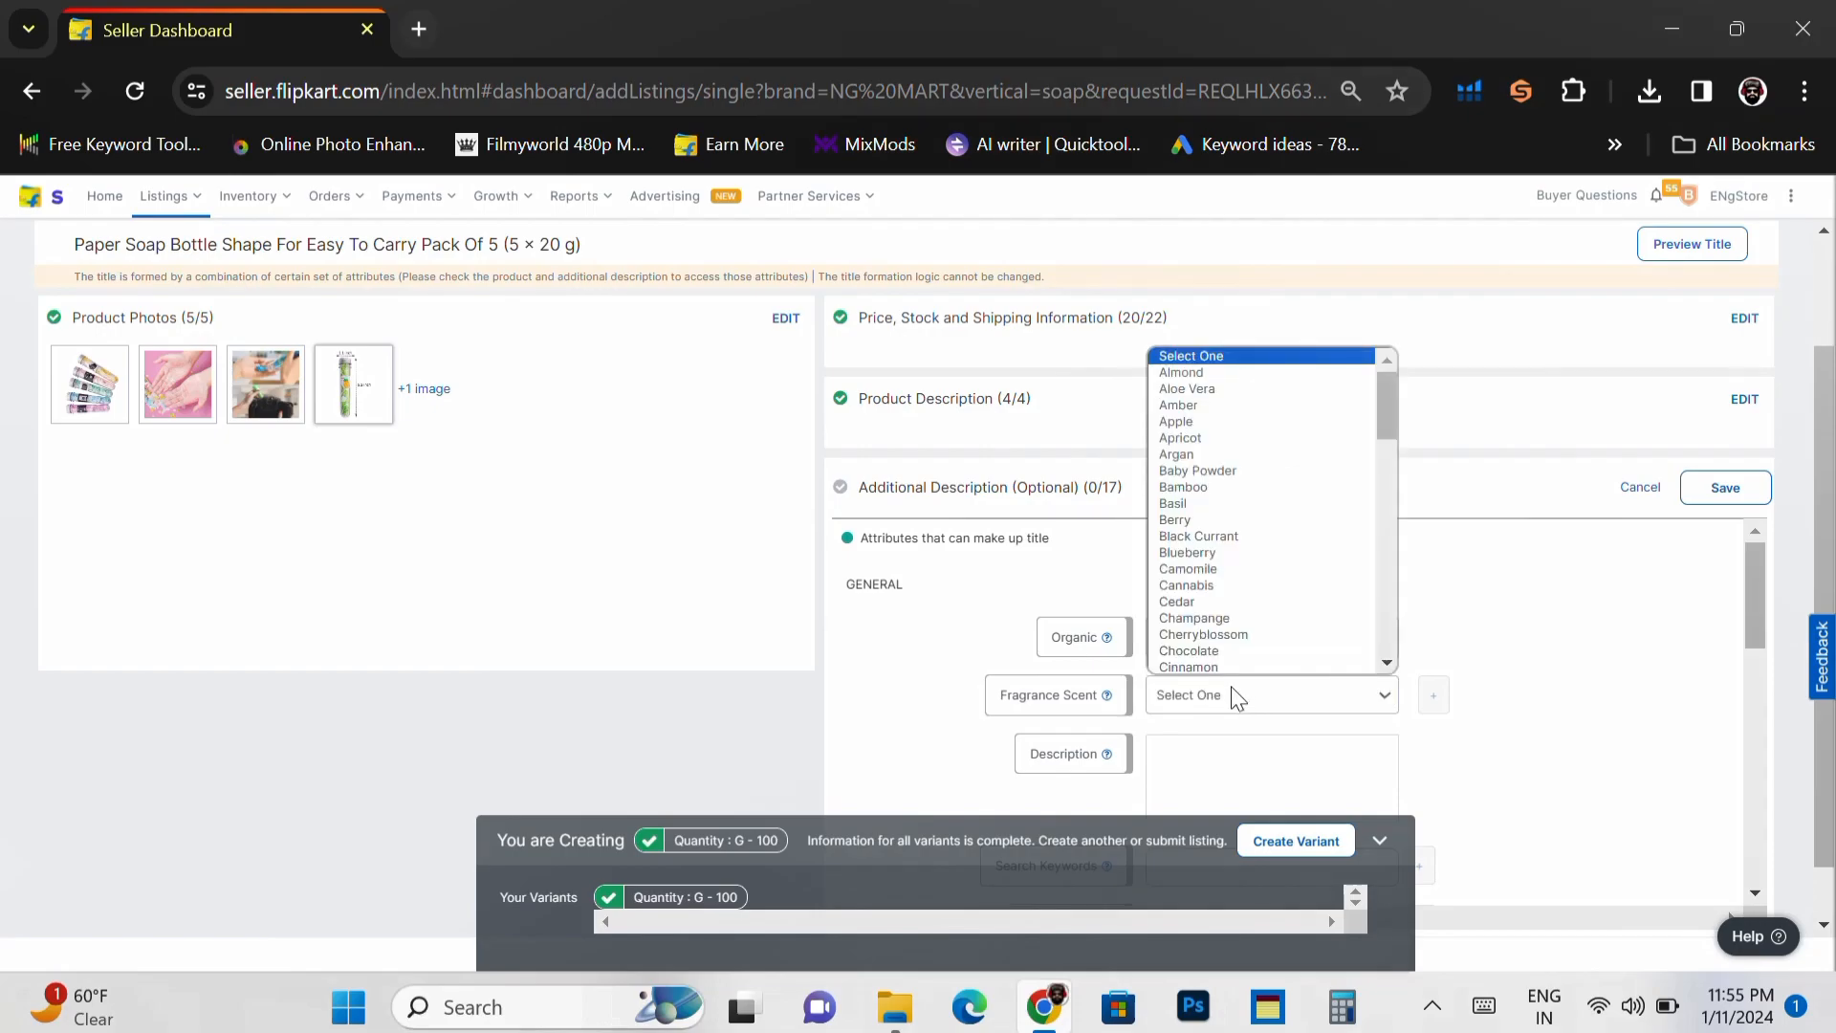
pyautogui.click(1238, 697)
pyautogui.scroll(-1, 1511, 650)
pyautogui.click(1374, 632)
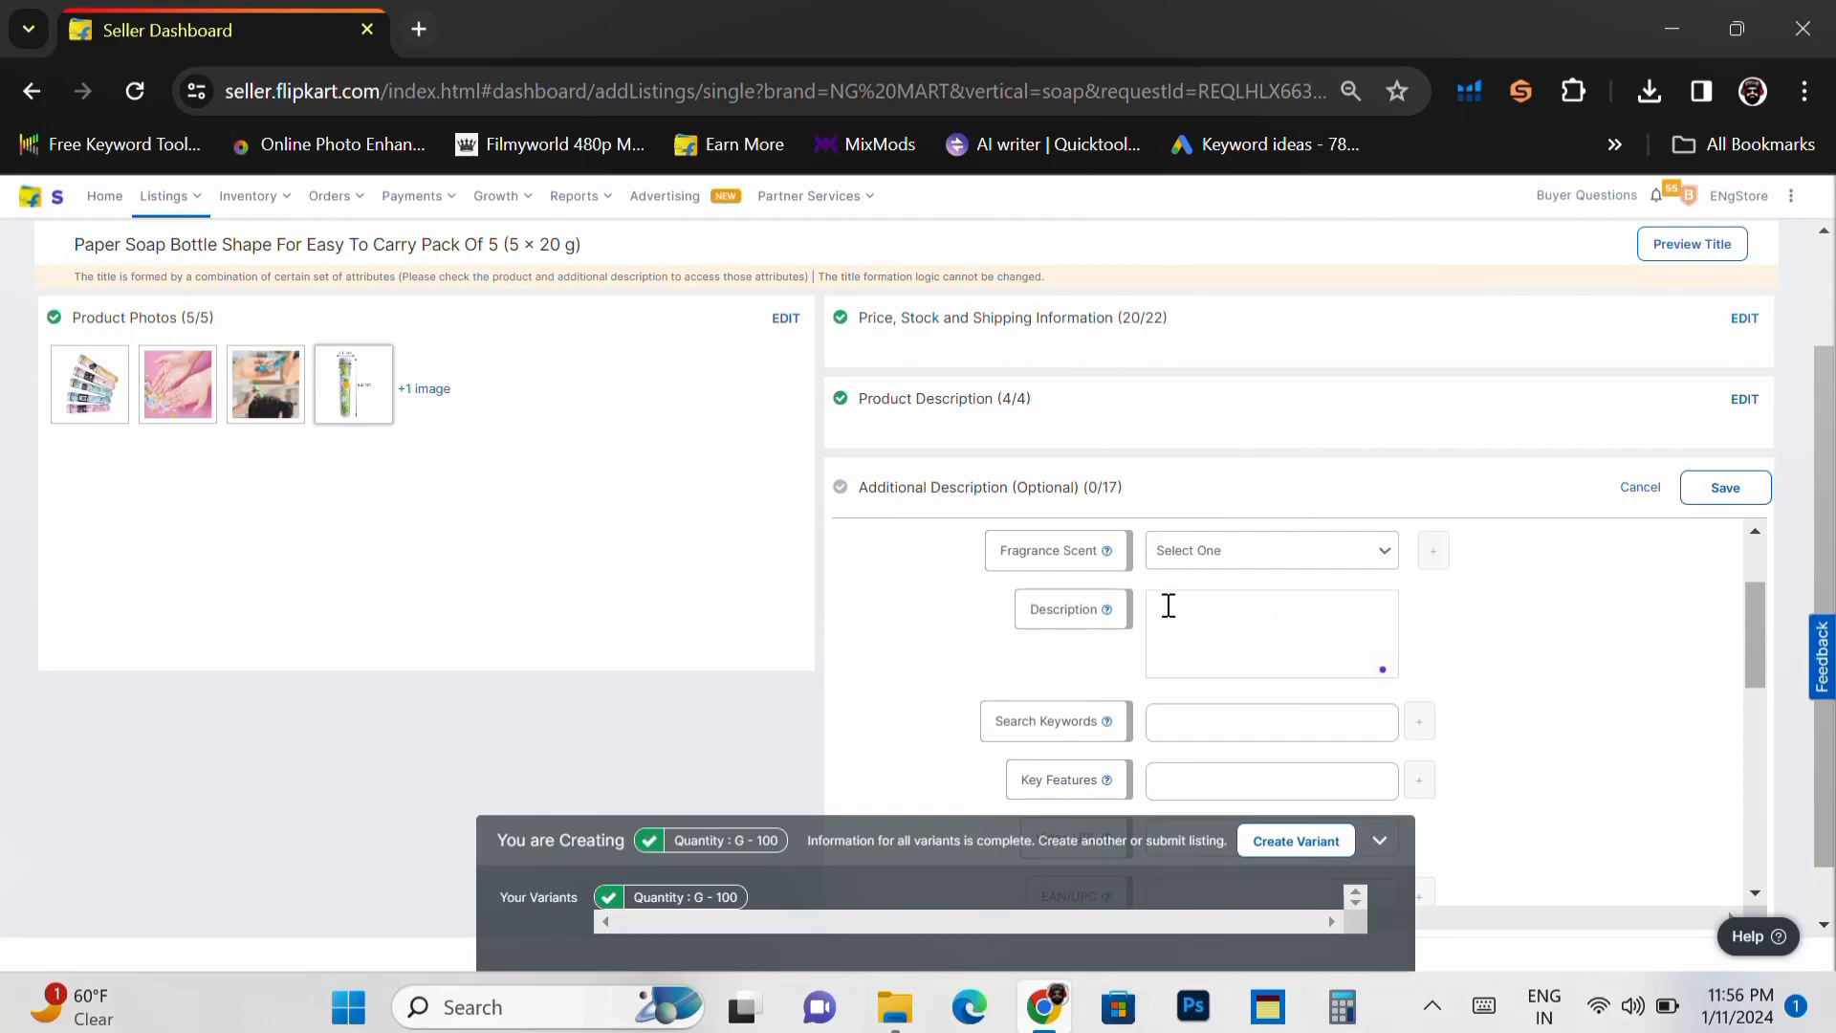
# - Open the bookmarked AI Writer product description generator in a new browser tab and replace the product name with "paper soap"
pyautogui.click(417, 28)
pyautogui.click(973, 136)
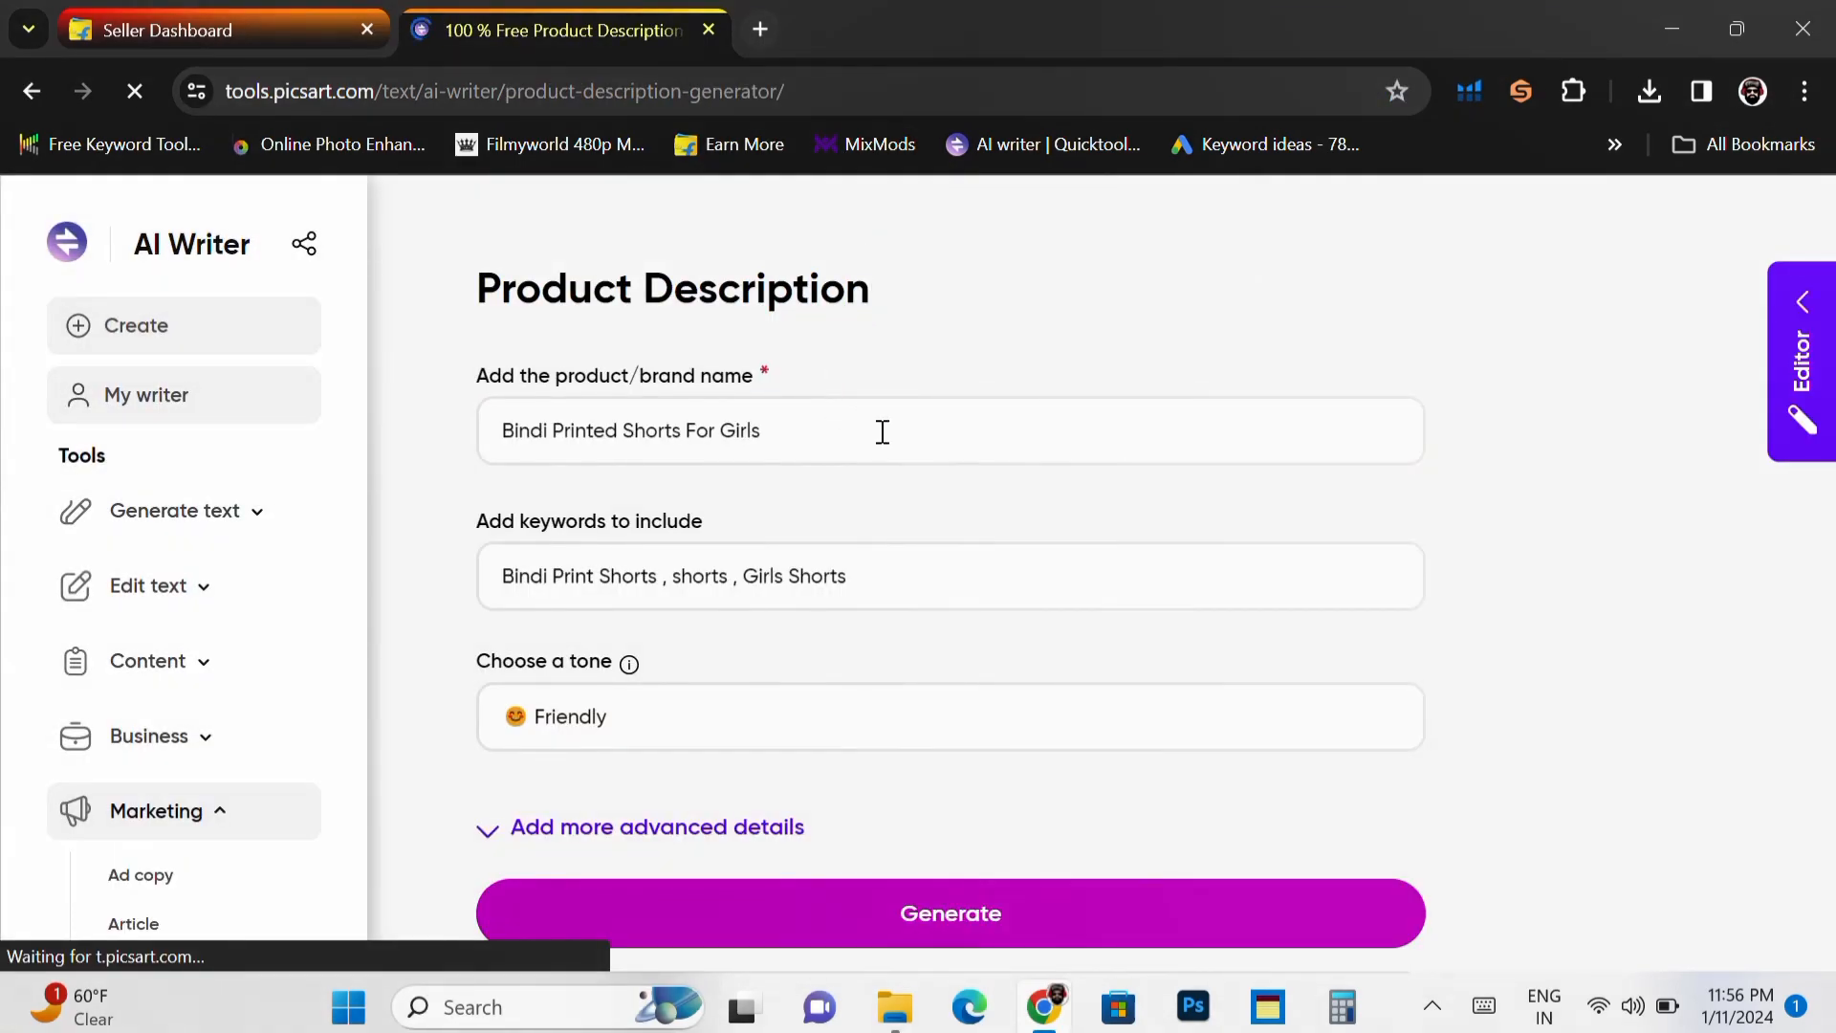
pyautogui.moveTo(872, 427); pyautogui.dragTo(426, 479)
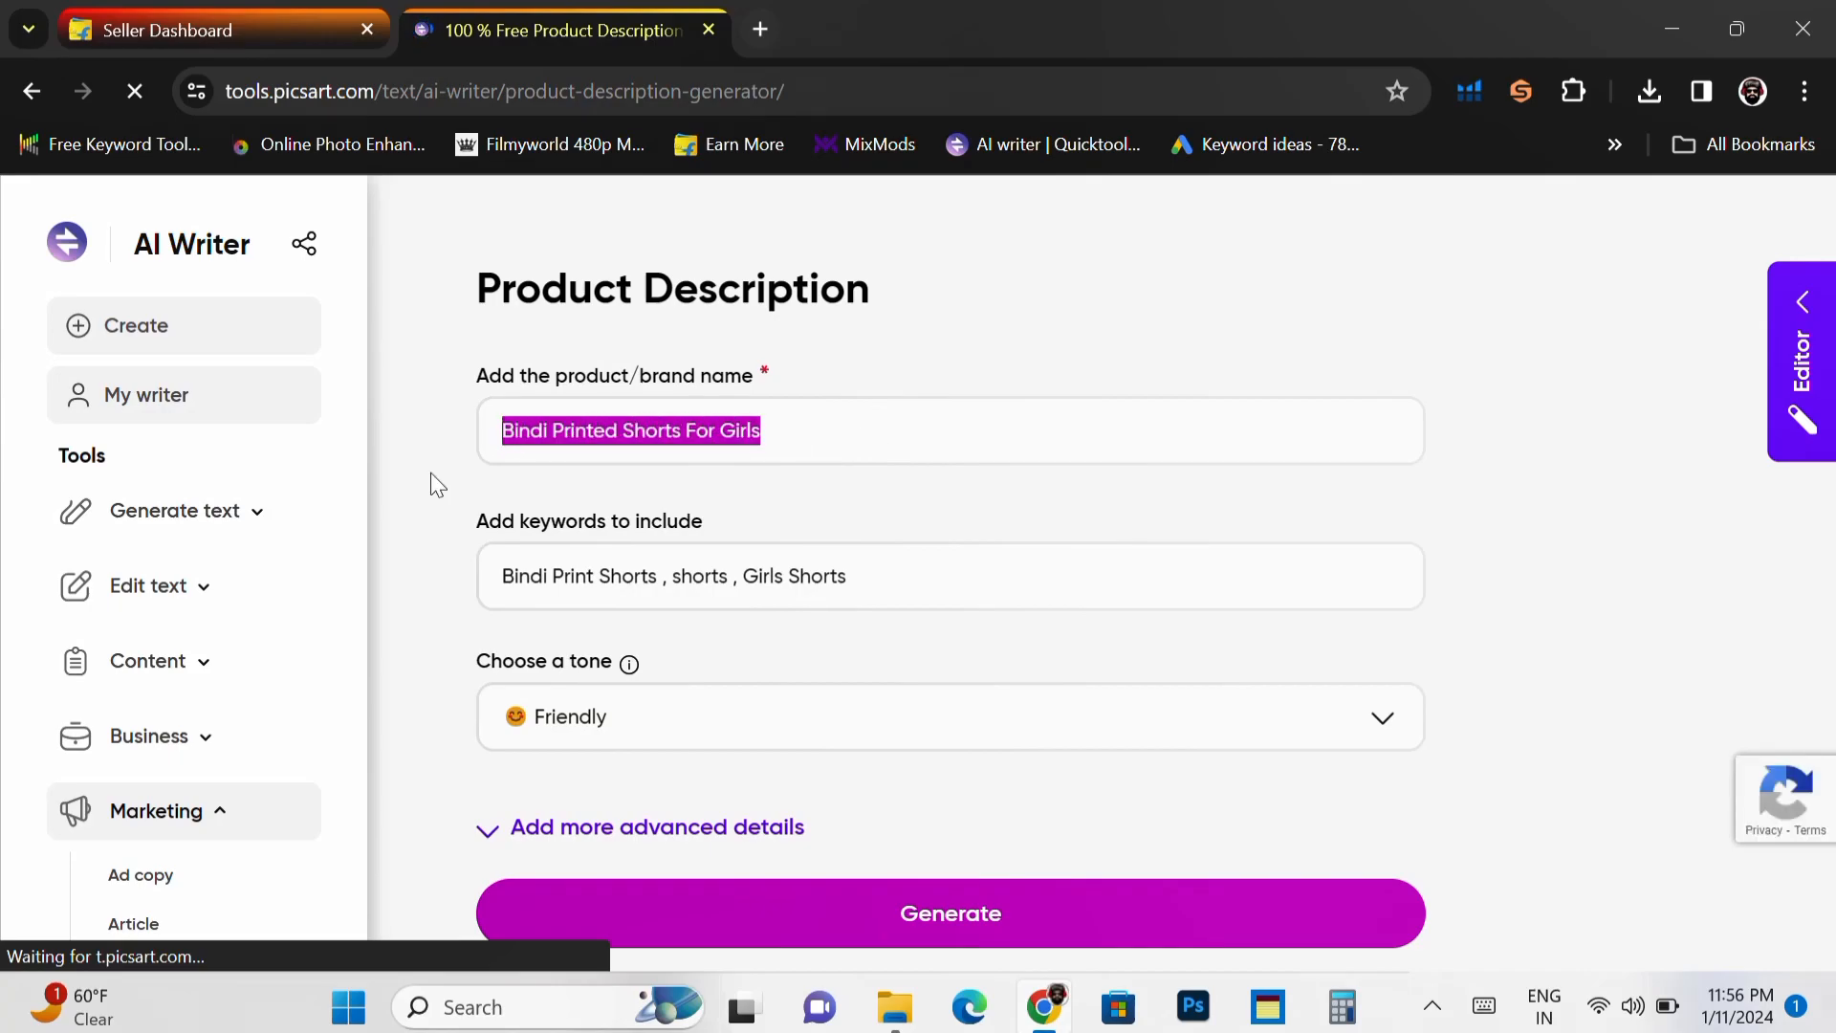
pyautogui.press('BackSpace')
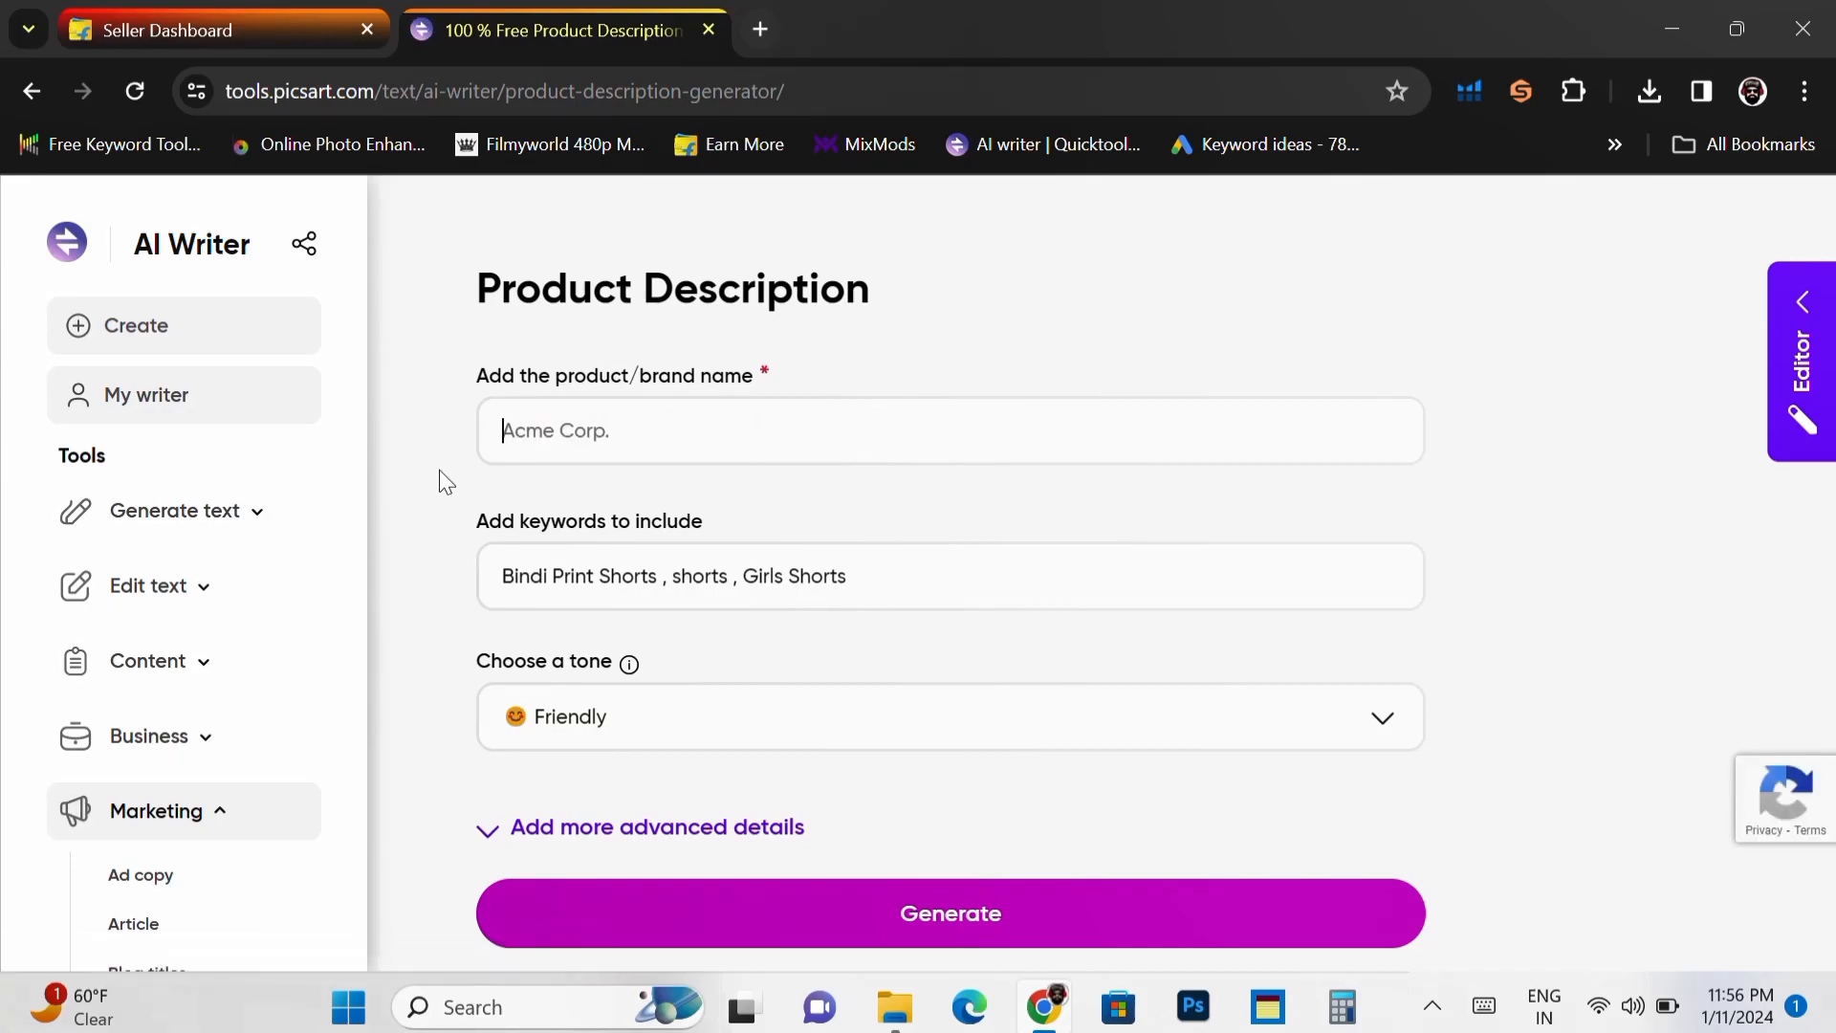
pyautogui.write('paper')
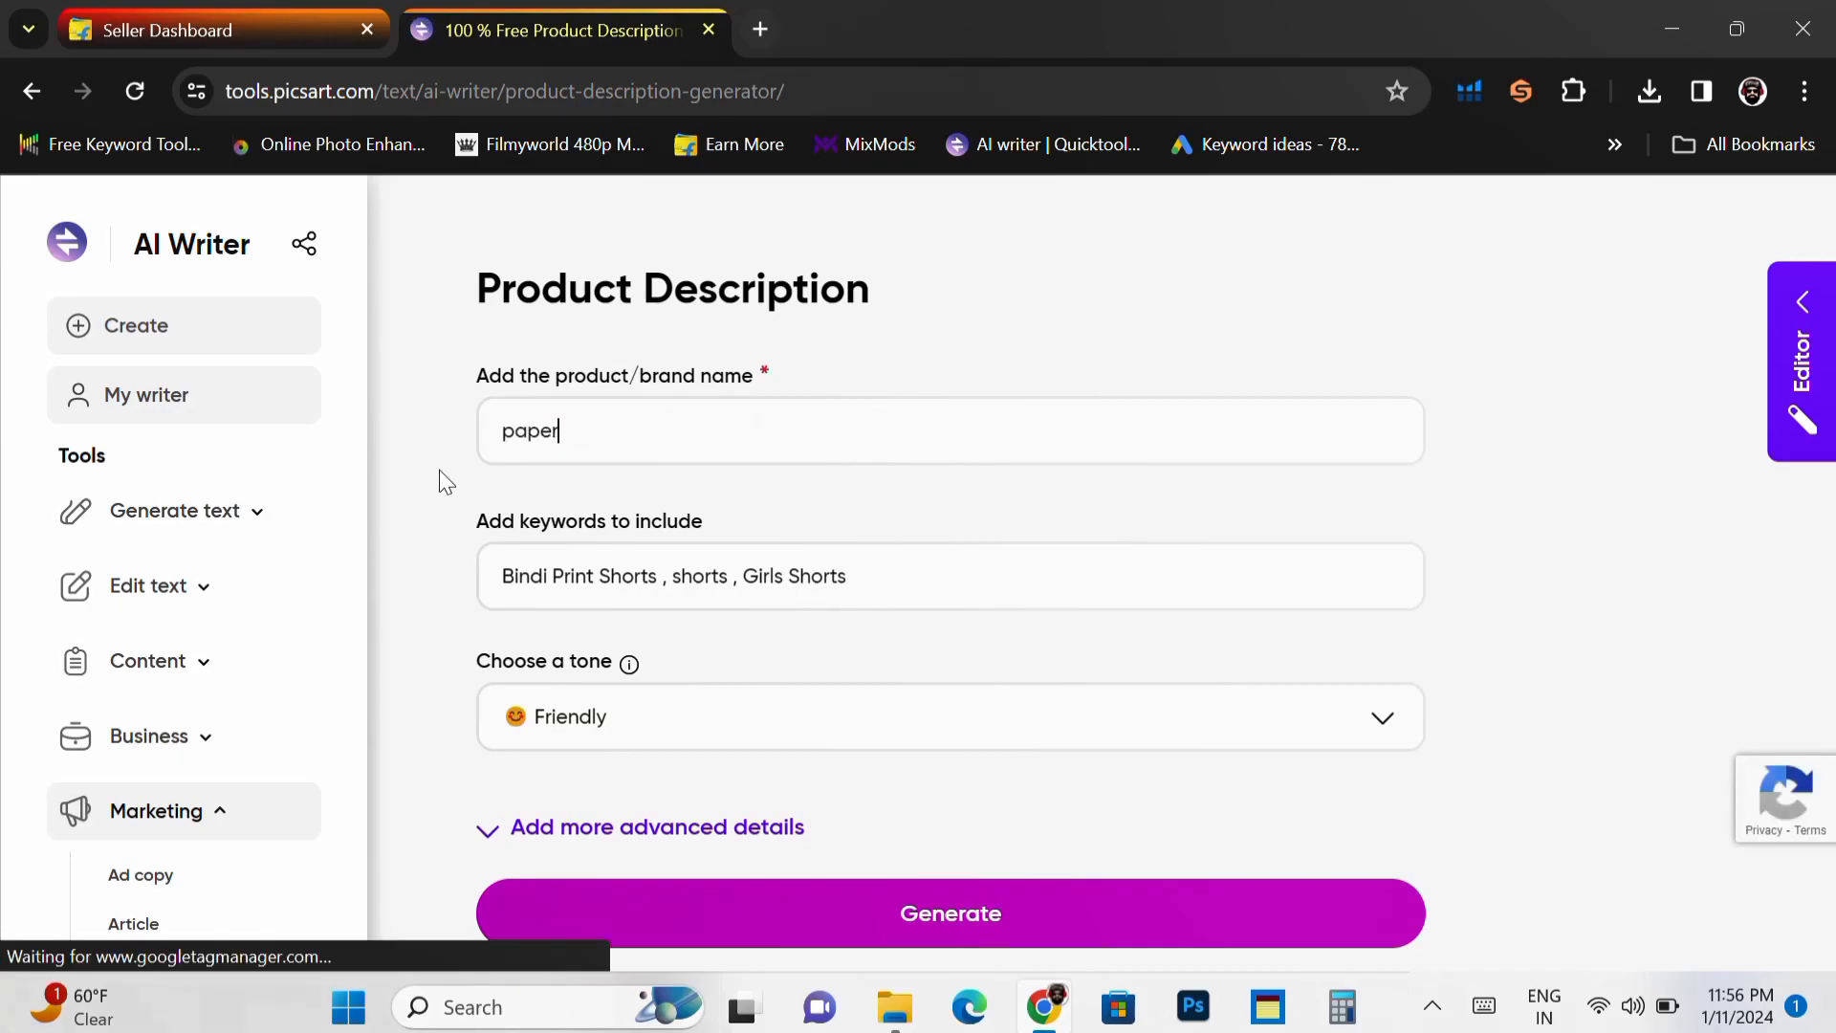
pyautogui.write(' soap')
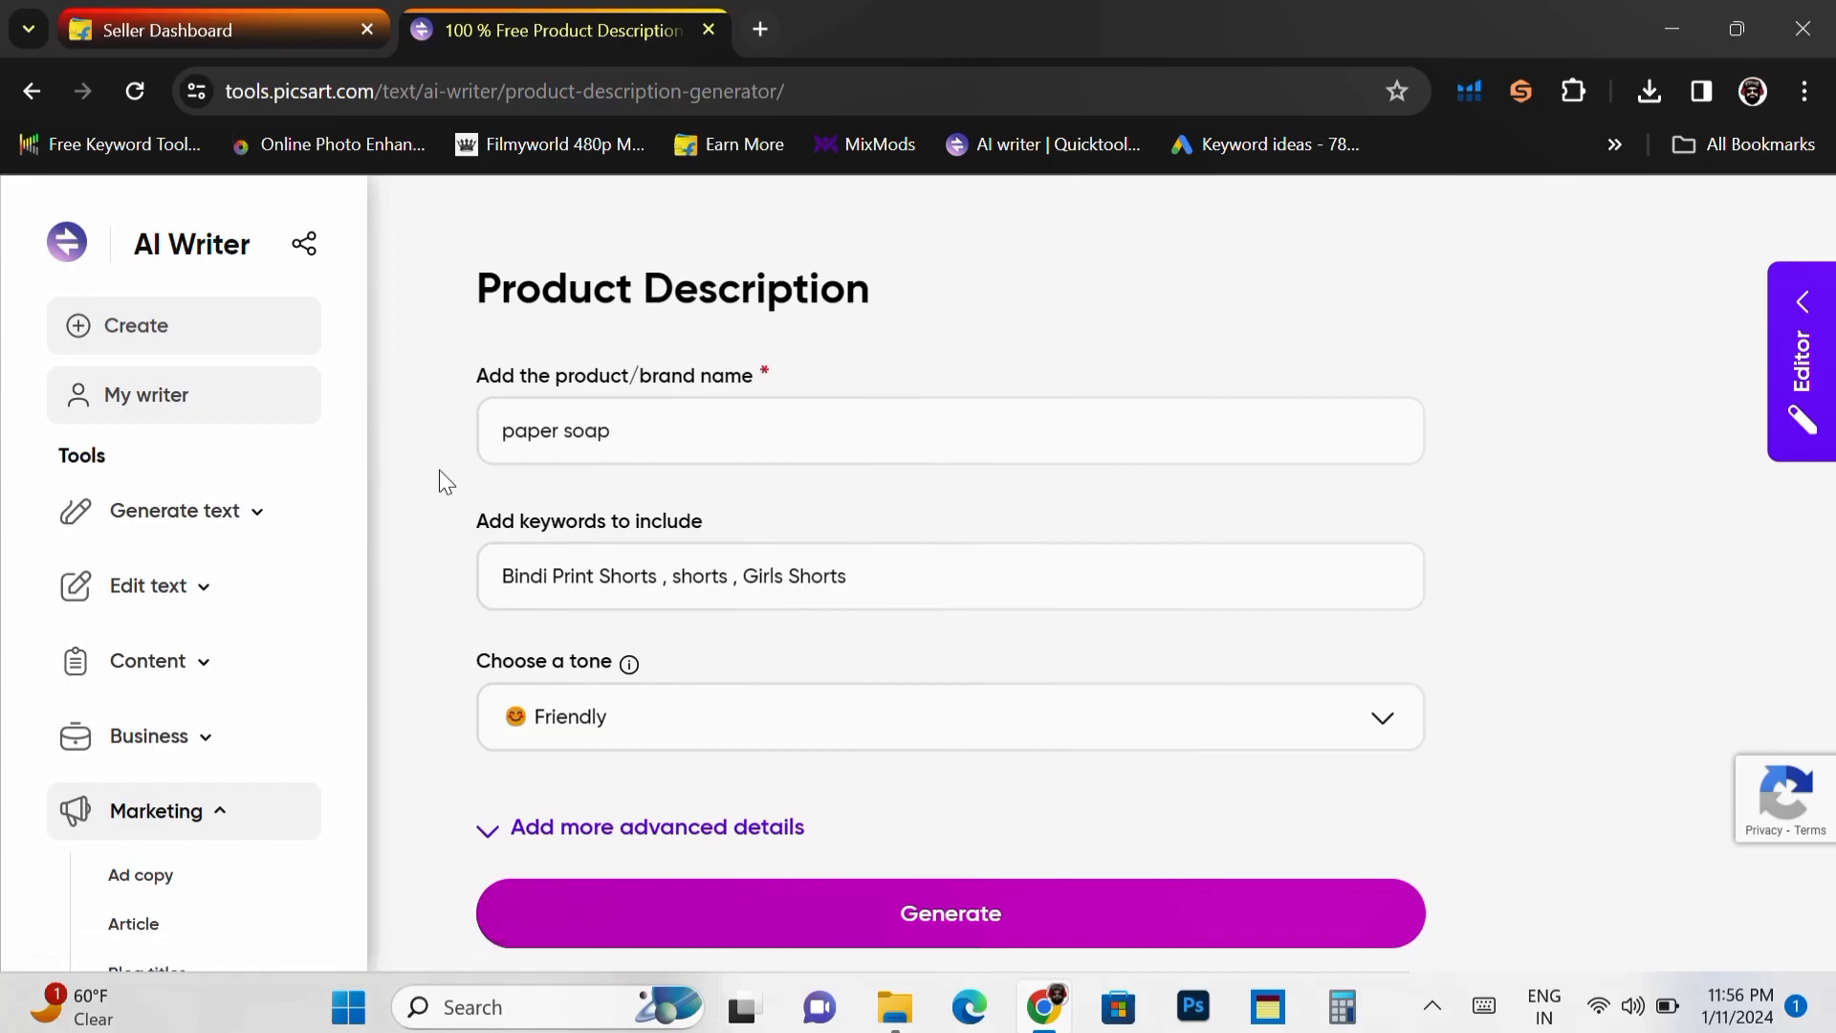
# - Replace the keywords to include with "bottle shape" and generate the product descriptions
pyautogui.moveTo(880, 600); pyautogui.dragTo(307, 676)
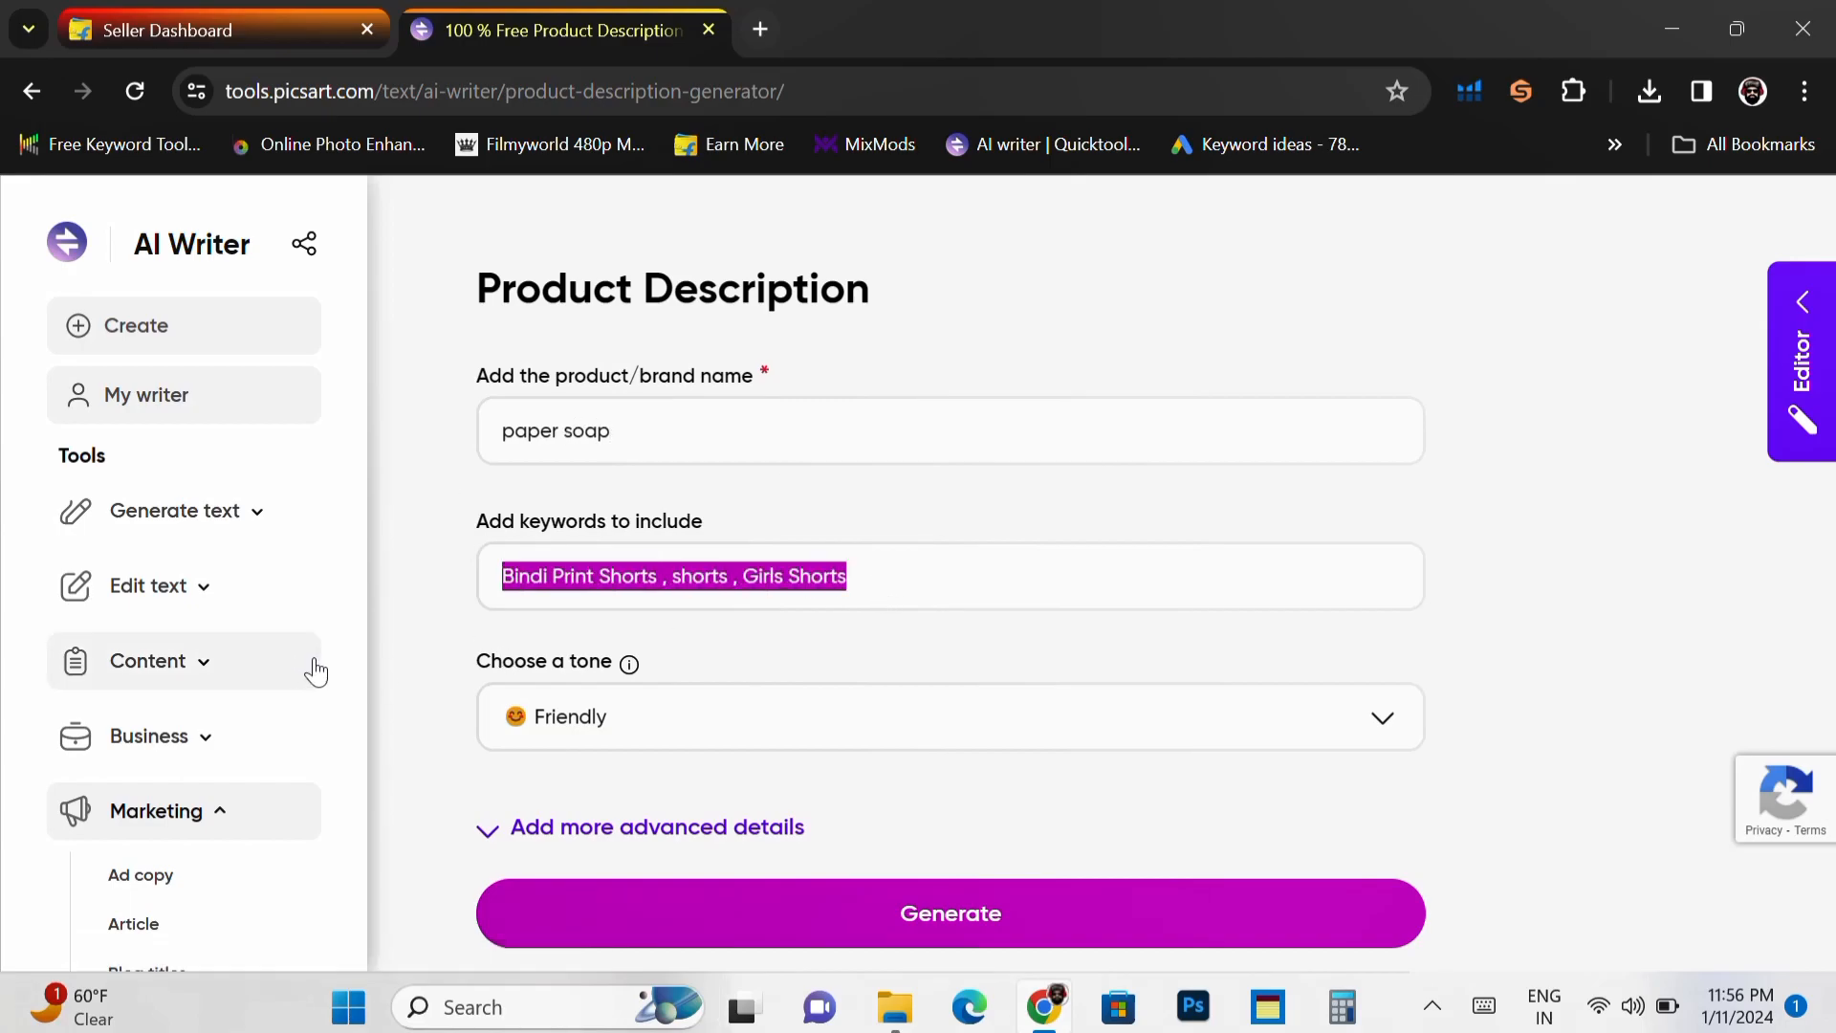
pyautogui.write('bot')
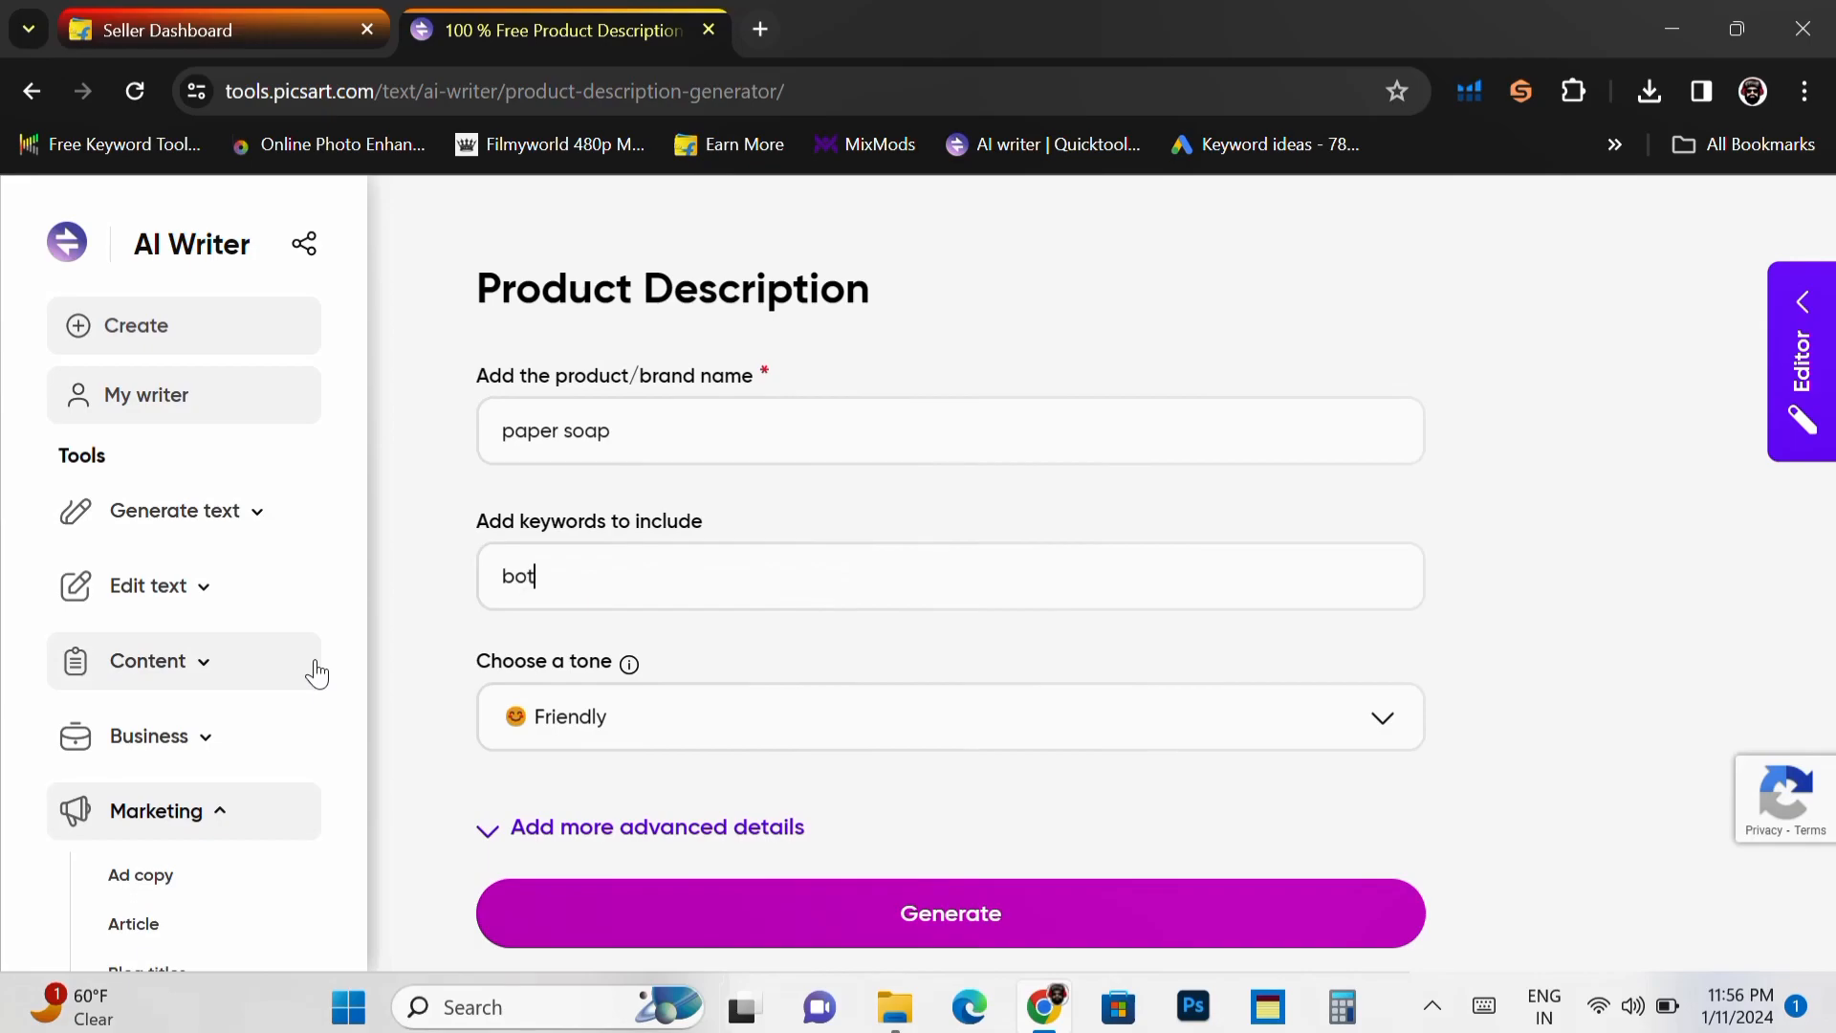
pyautogui.write('tle shape')
pyautogui.click(769, 909)
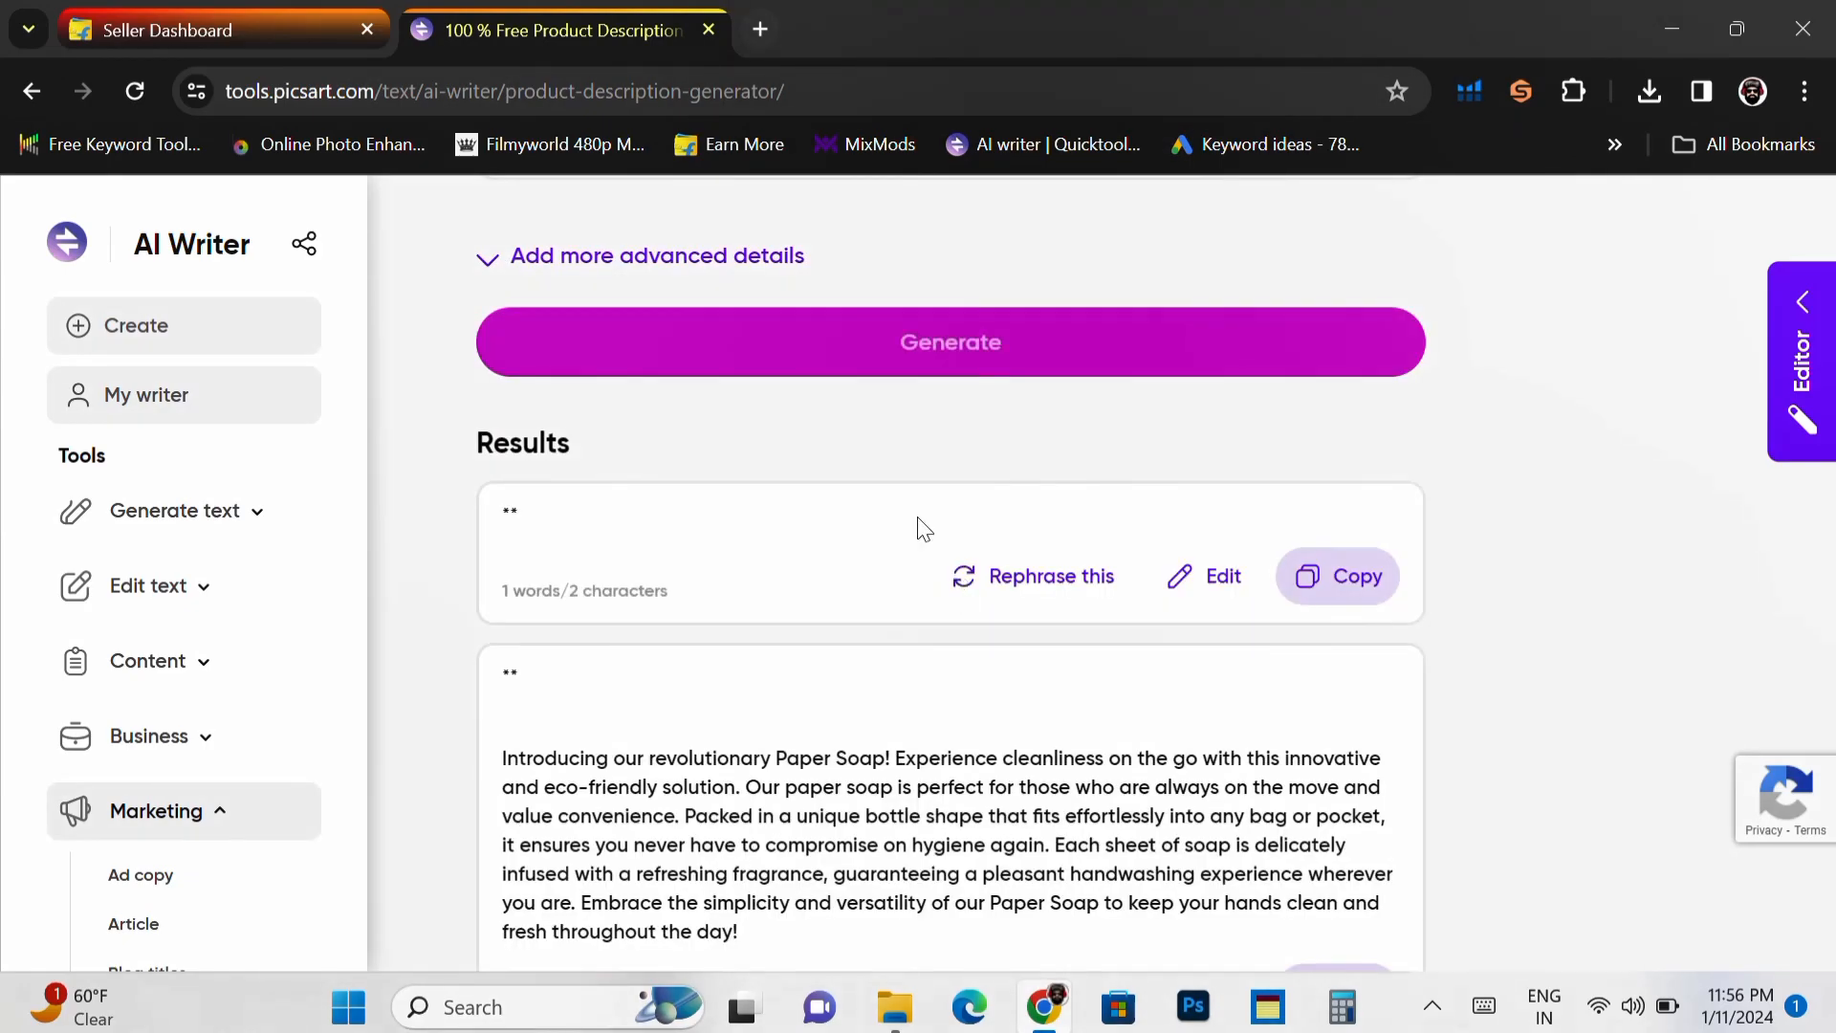
# - Copy the generated paragraph about the revolutionary Paper Soap into the Description field of the Flipkart listing
pyautogui.scroll(-1, 893, 560)
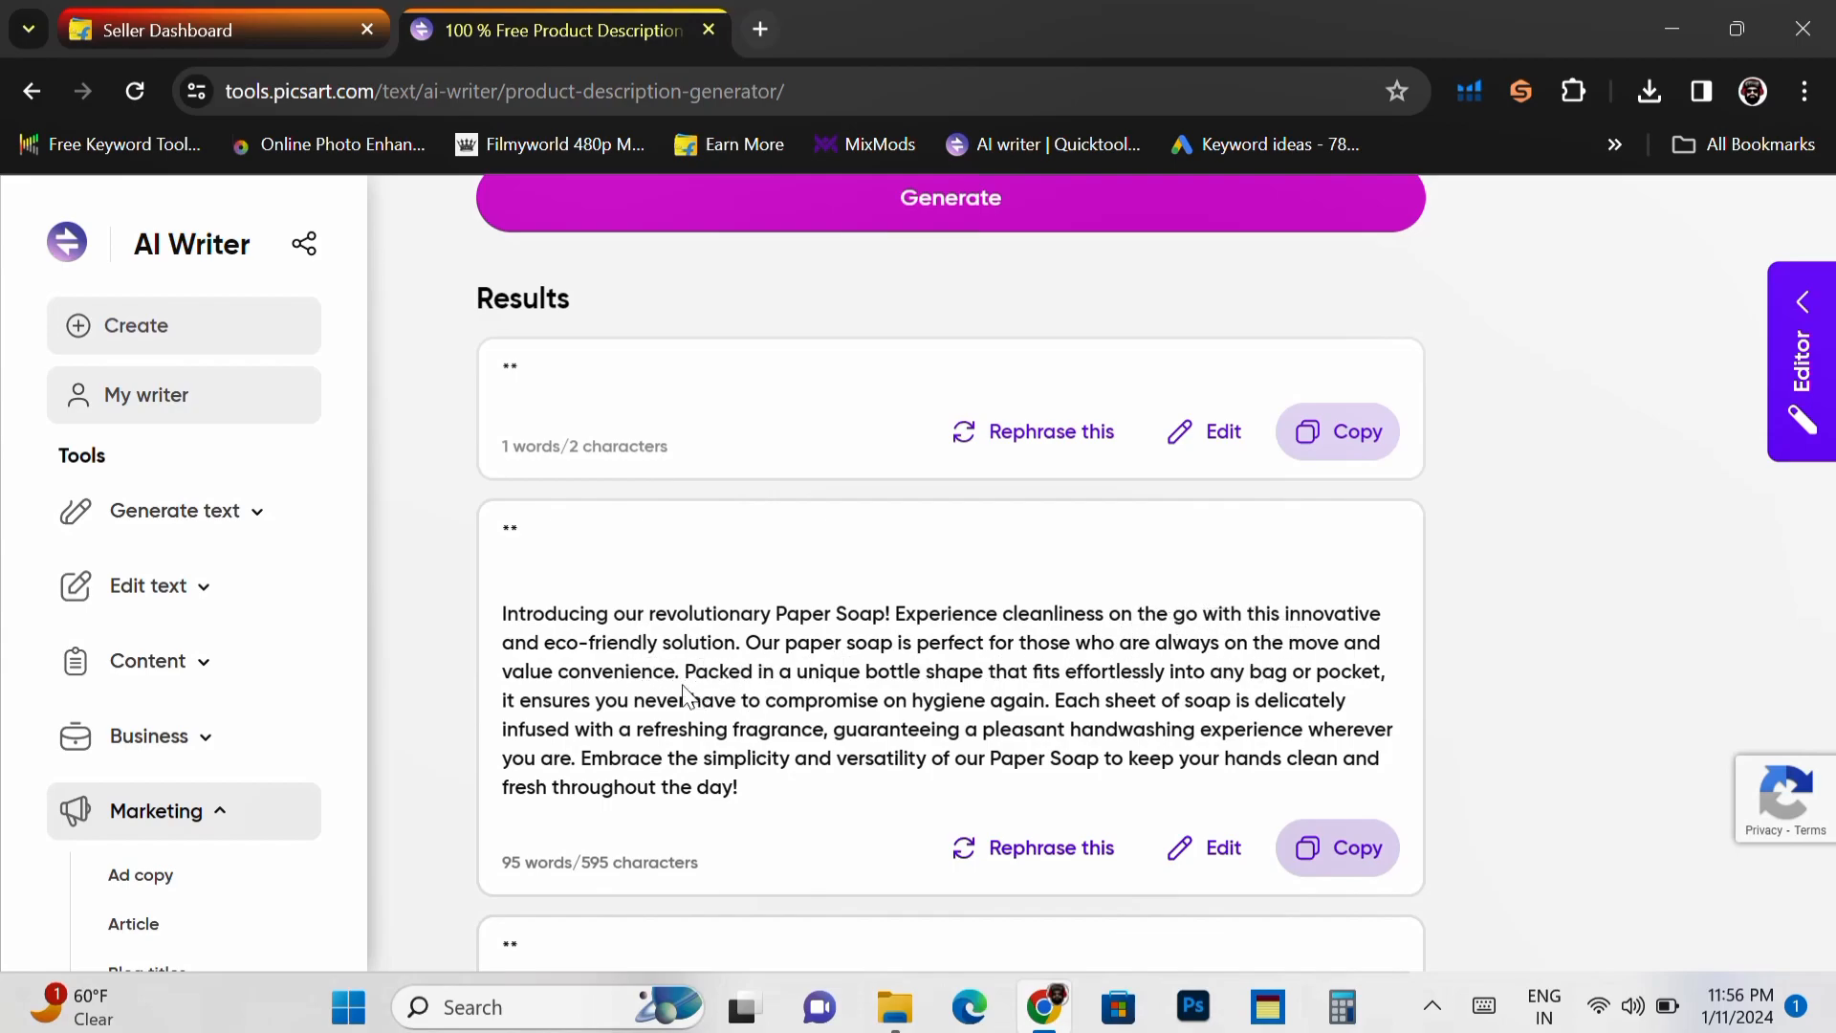
pyautogui.moveTo(504, 610); pyautogui.dragTo(751, 810)
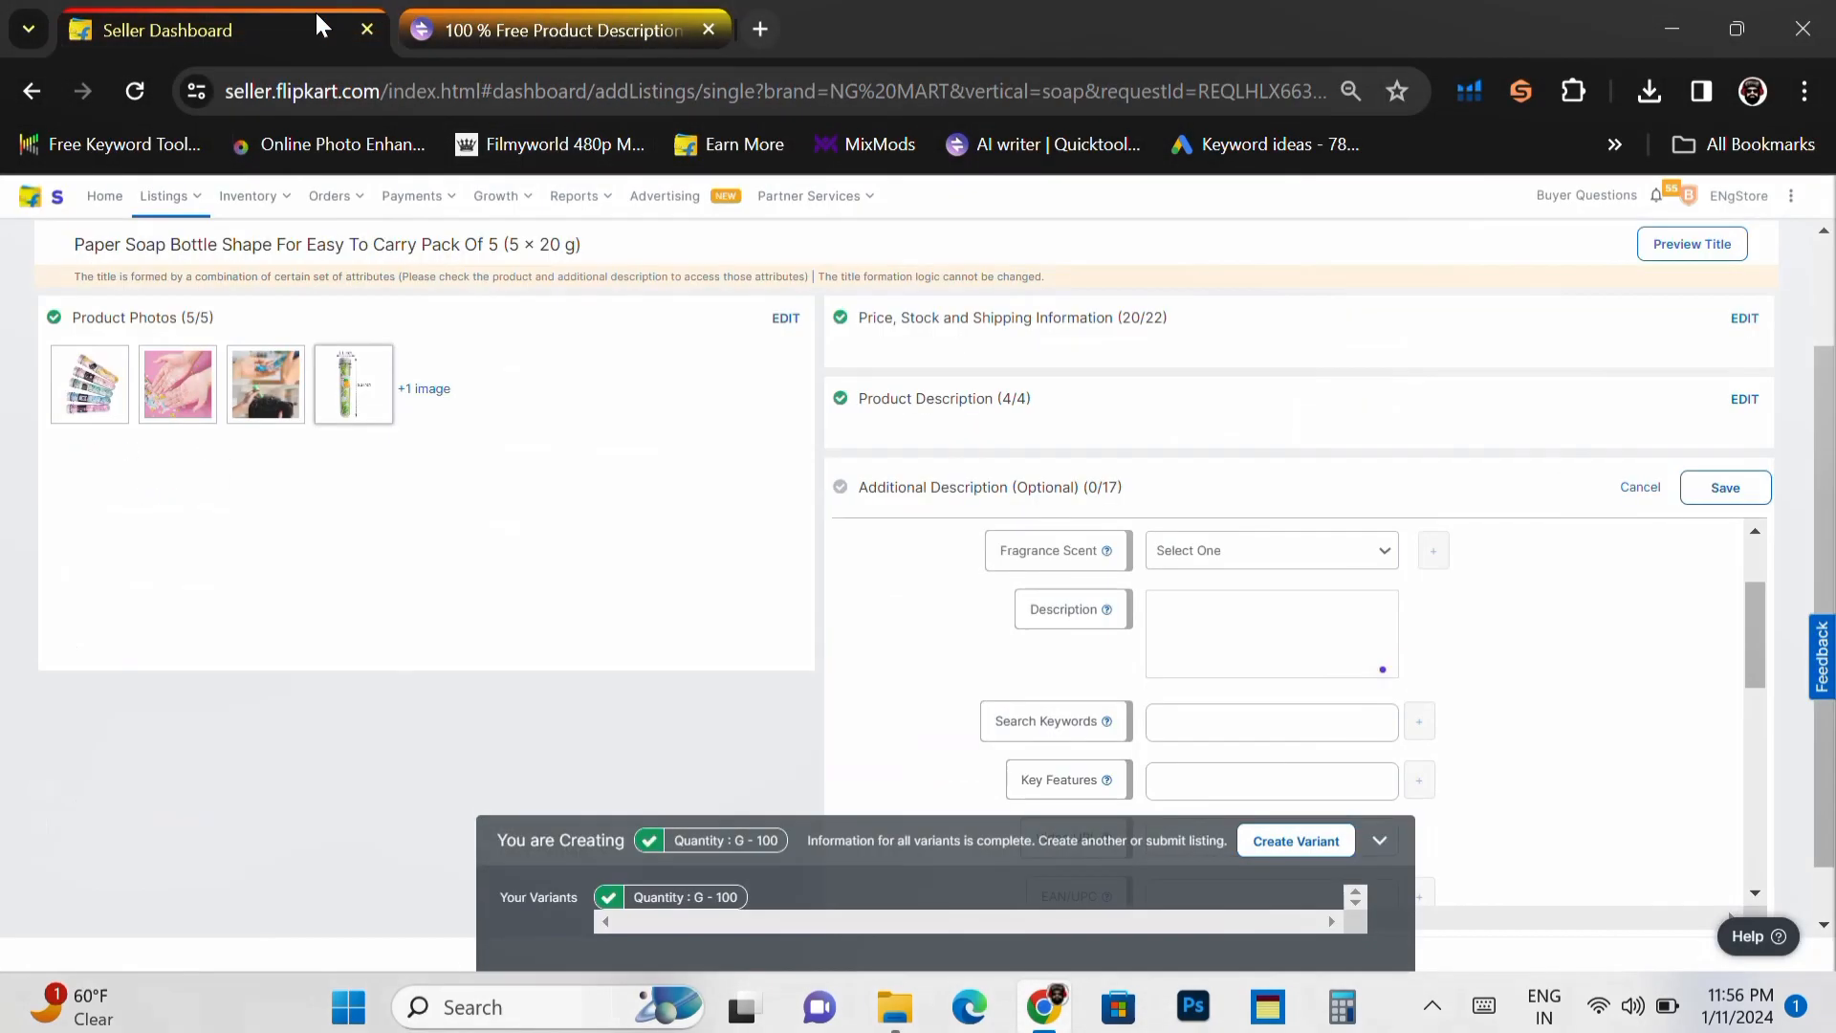
pyautogui.click(287, 27)
pyautogui.click(1255, 608)
pyautogui.hotkey('ctrl', 'v')
# - Enter "paper soap", "soap" and "Bottle soap" as separate search keywords in the additional description
pyautogui.scroll(-2, 1454, 674)
pyautogui.click(1344, 643)
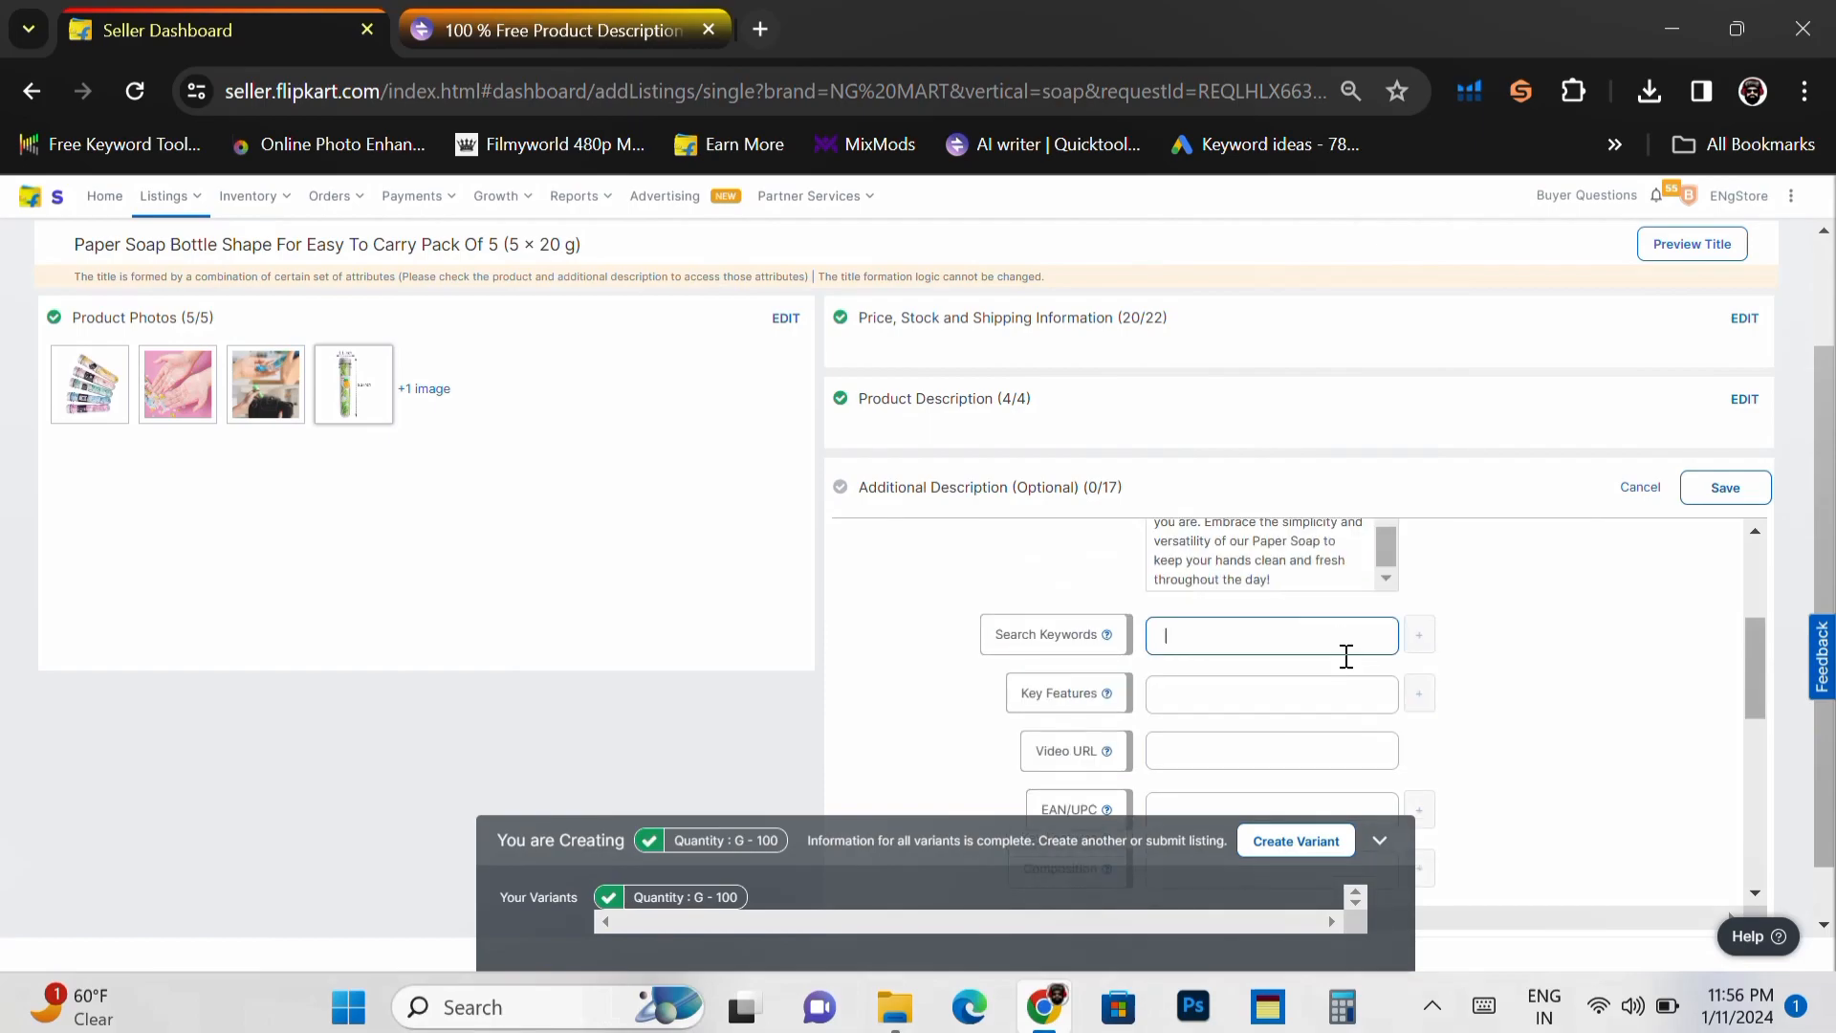
pyautogui.write('paper soap')
pyautogui.click(1419, 634)
pyautogui.write('soap')
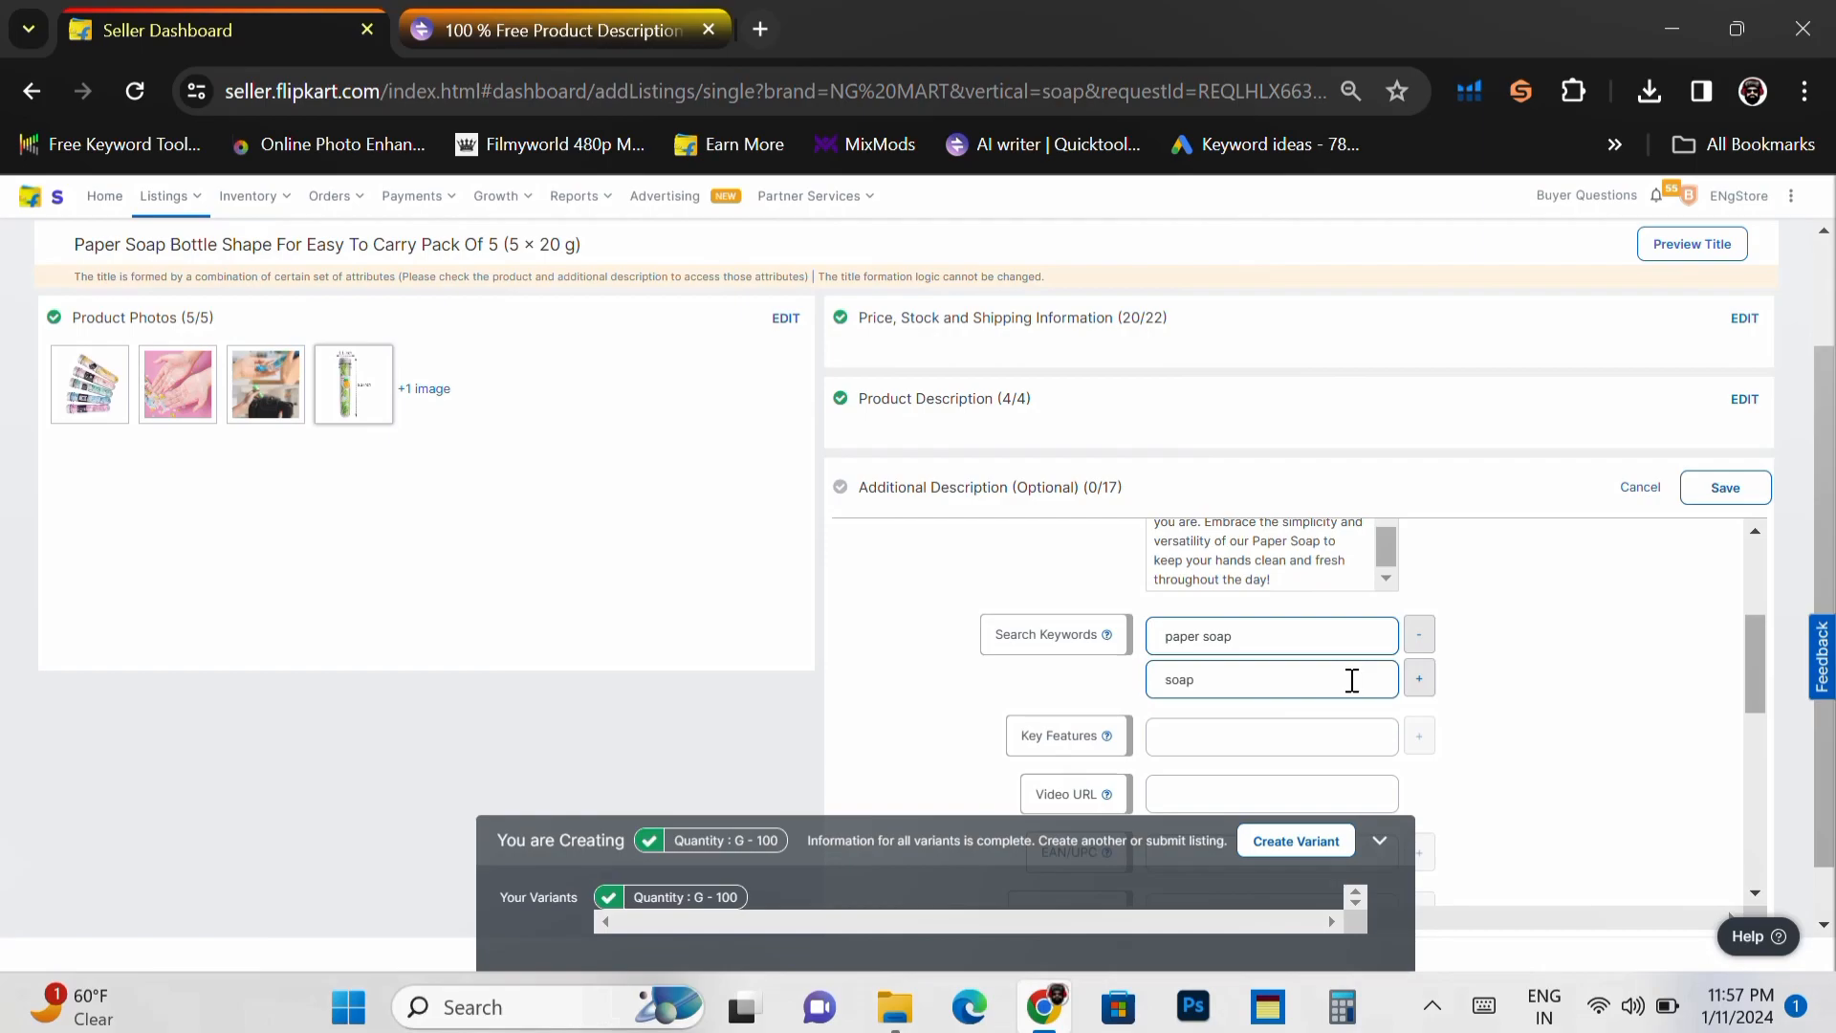
pyautogui.click(1419, 678)
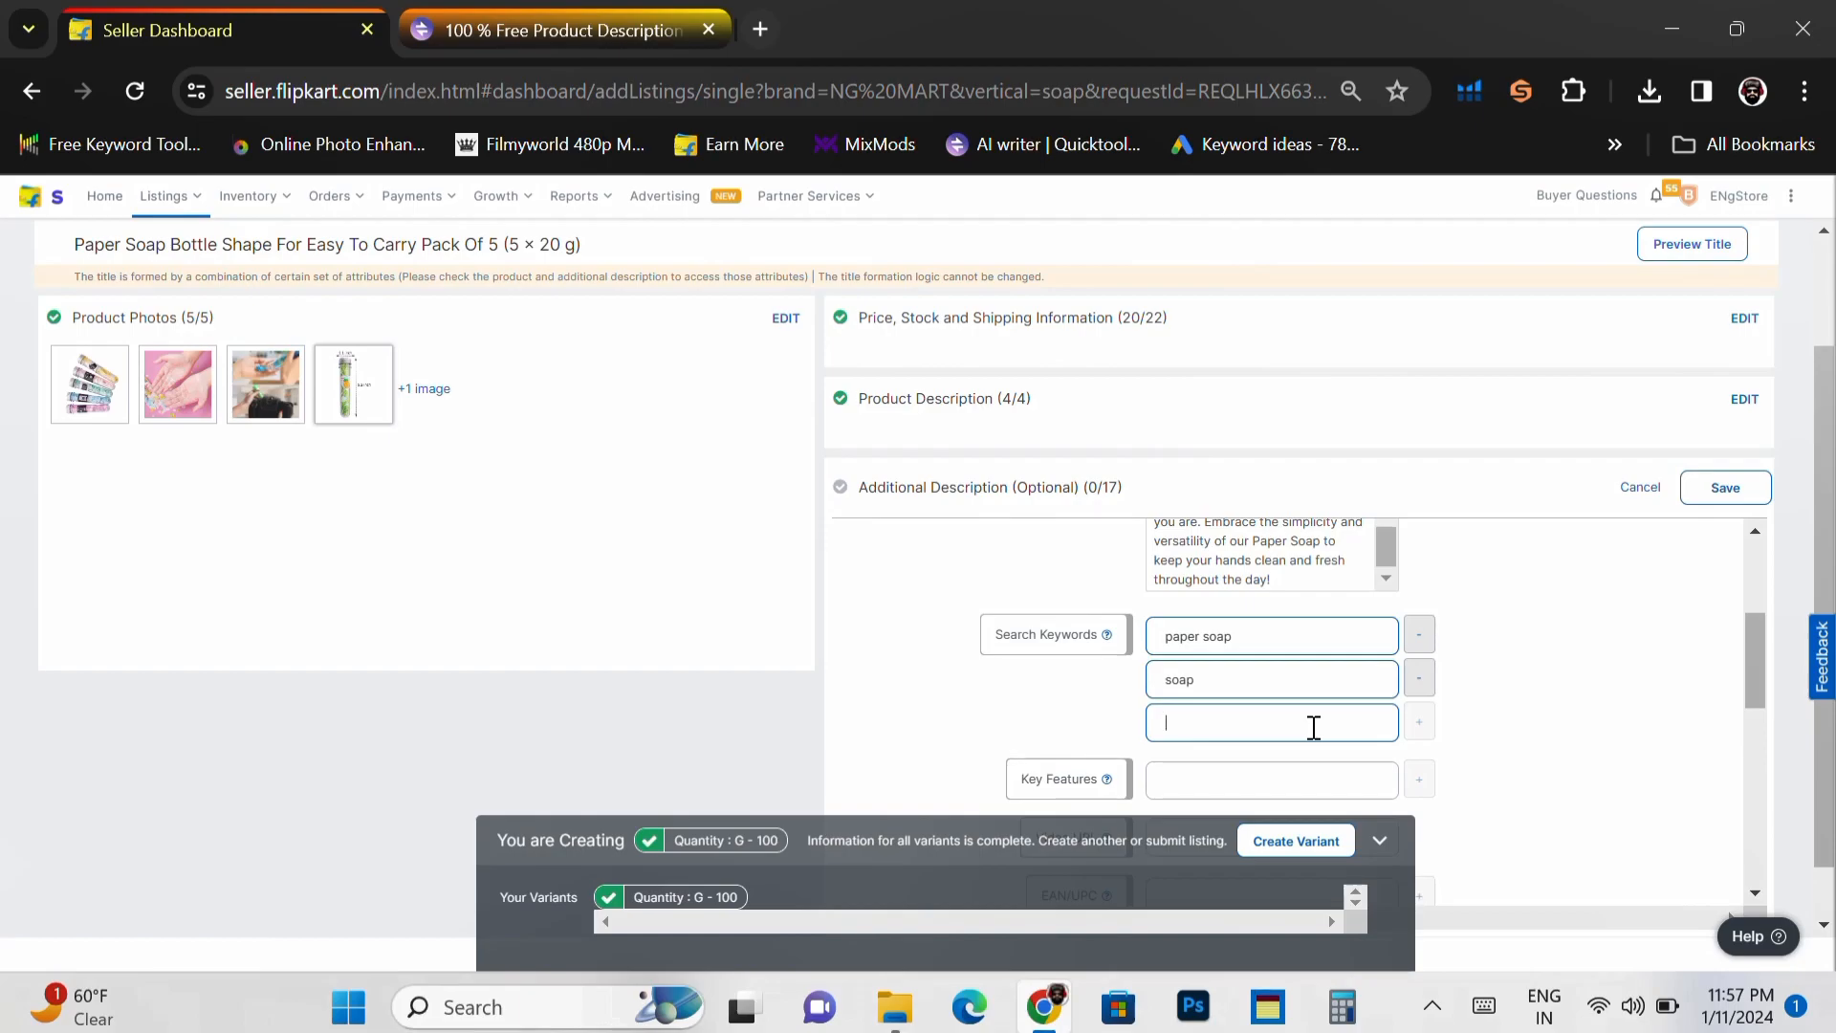
pyautogui.write('Bottle soap')
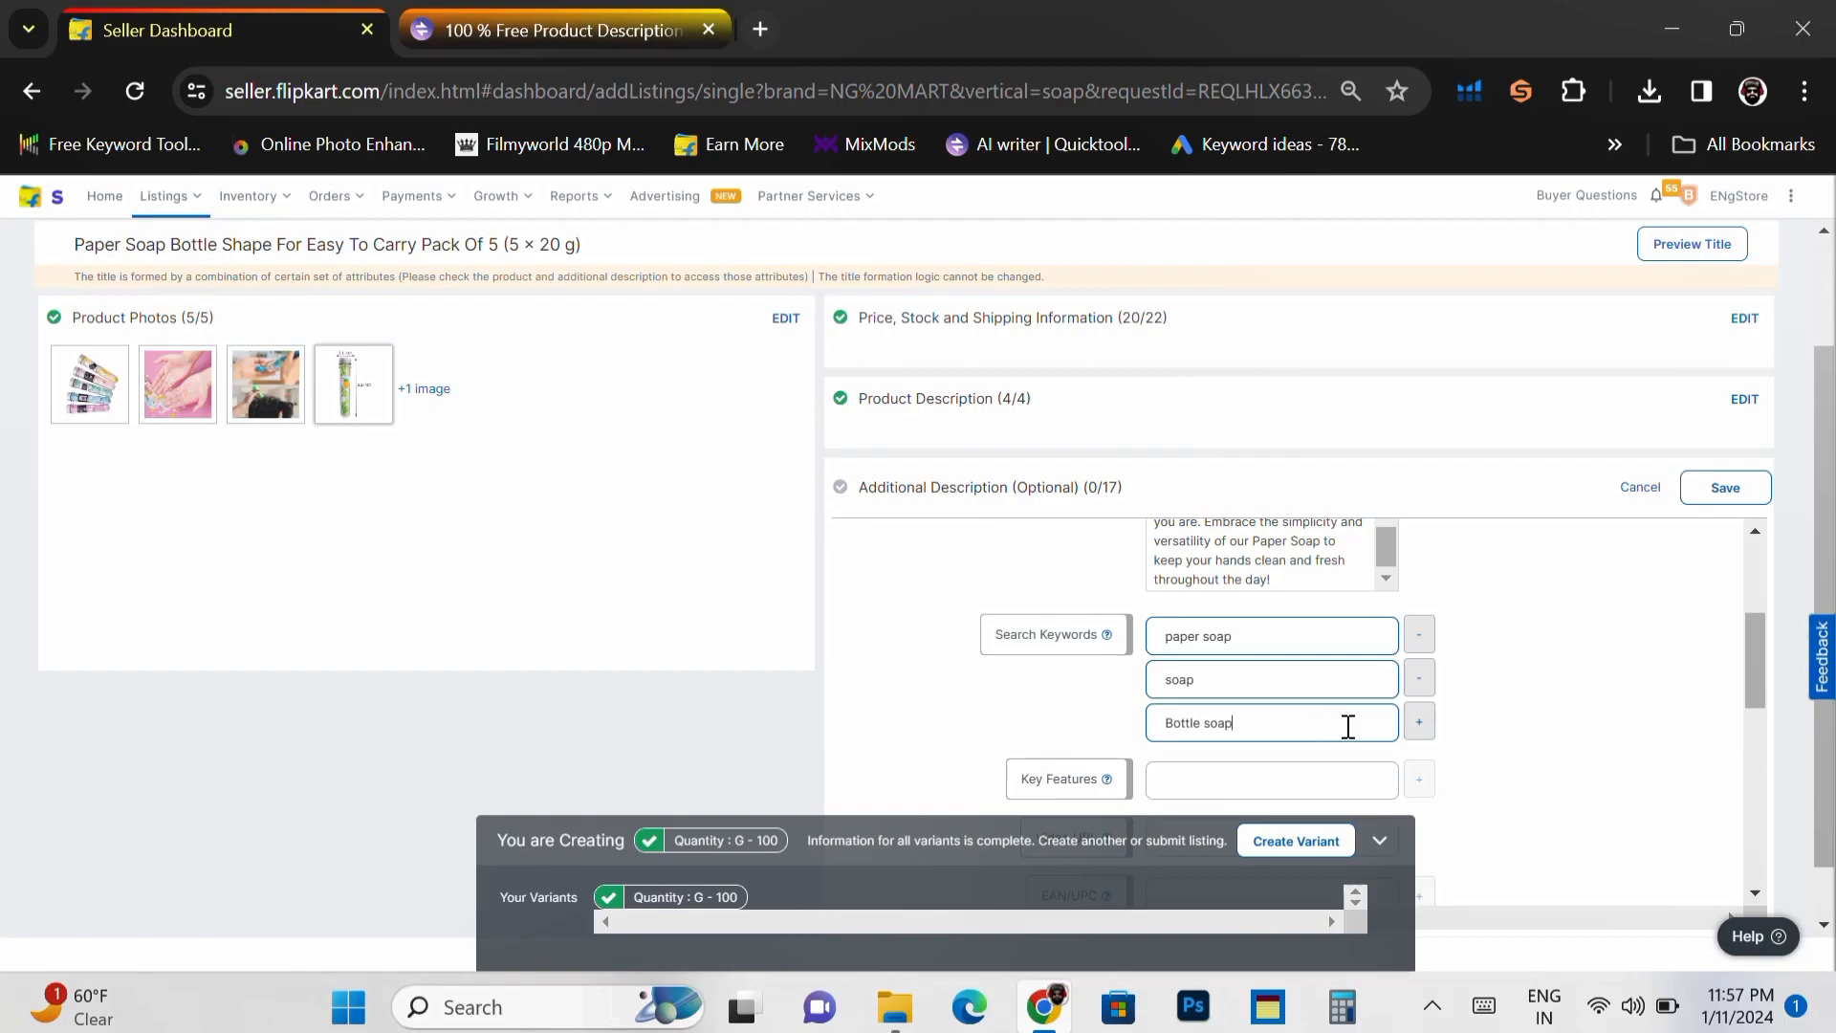
# - Add two more search keywords, "star shape soap" and "soap for kids"
pyautogui.click(1417, 724)
pyautogui.write('star sha')
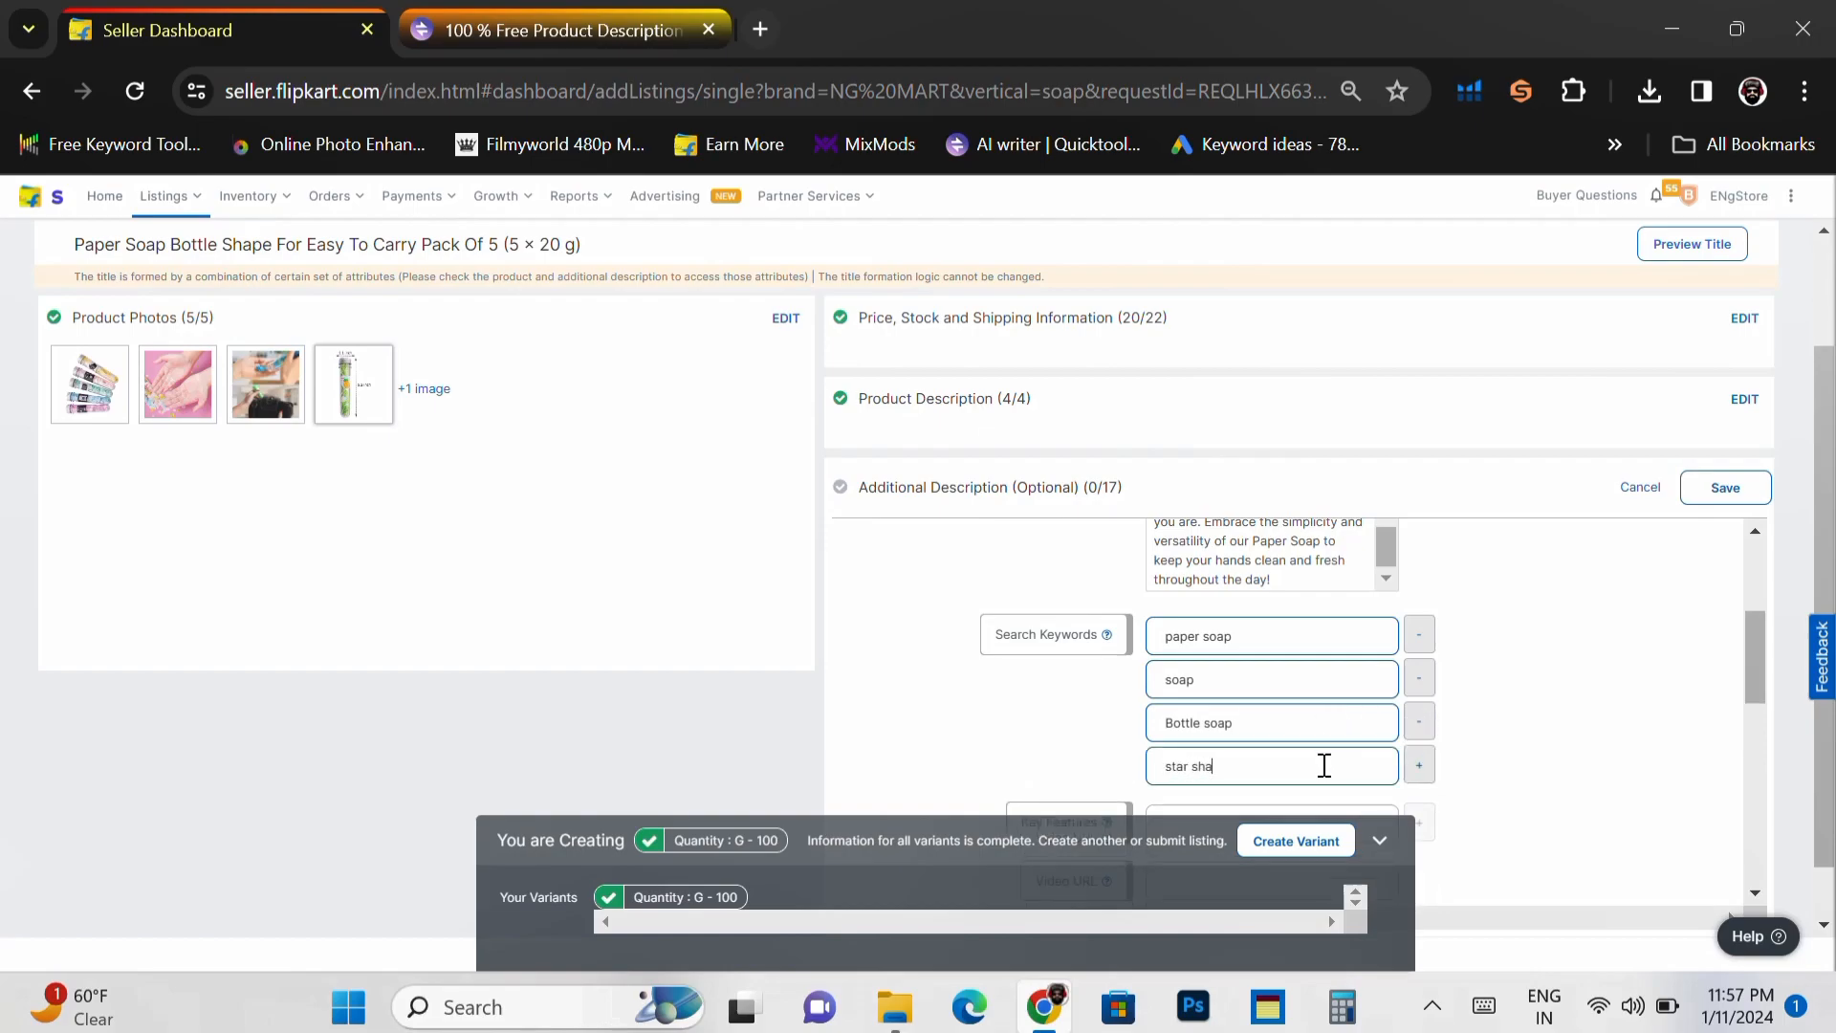
pyautogui.write('pe soap')
pyautogui.click(1419, 765)
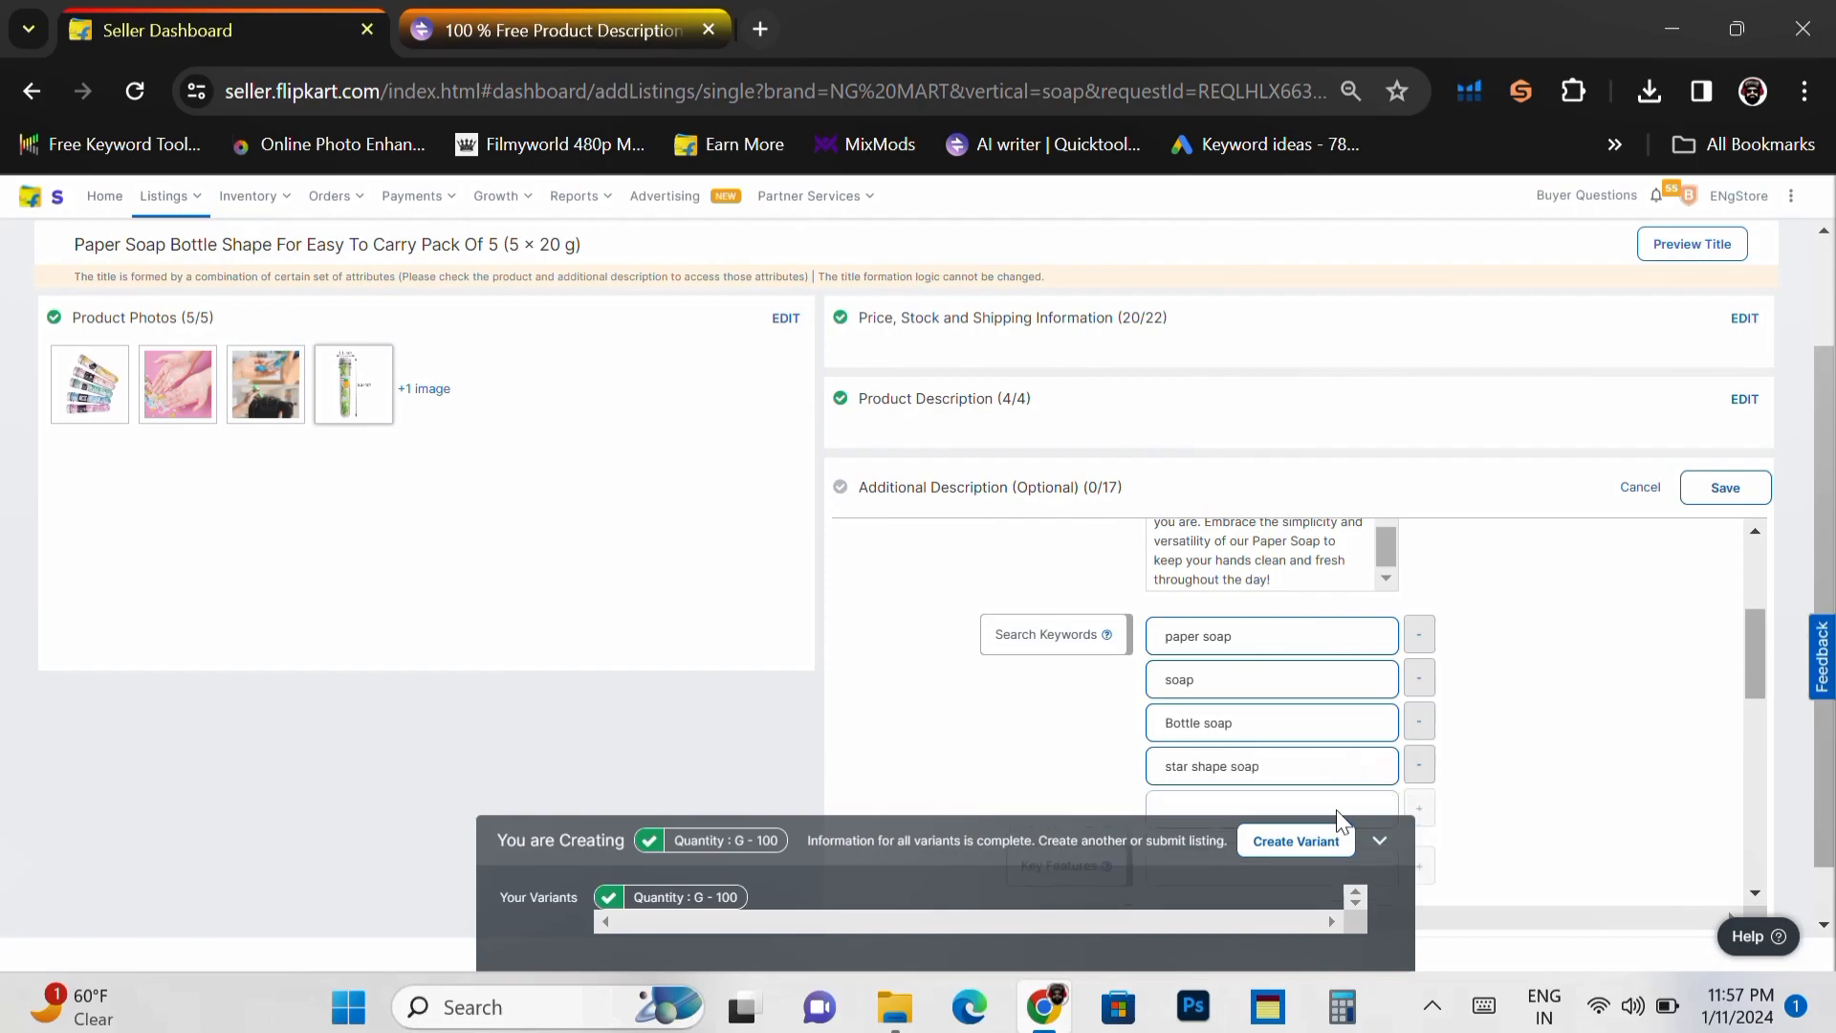
pyautogui.write('soap')
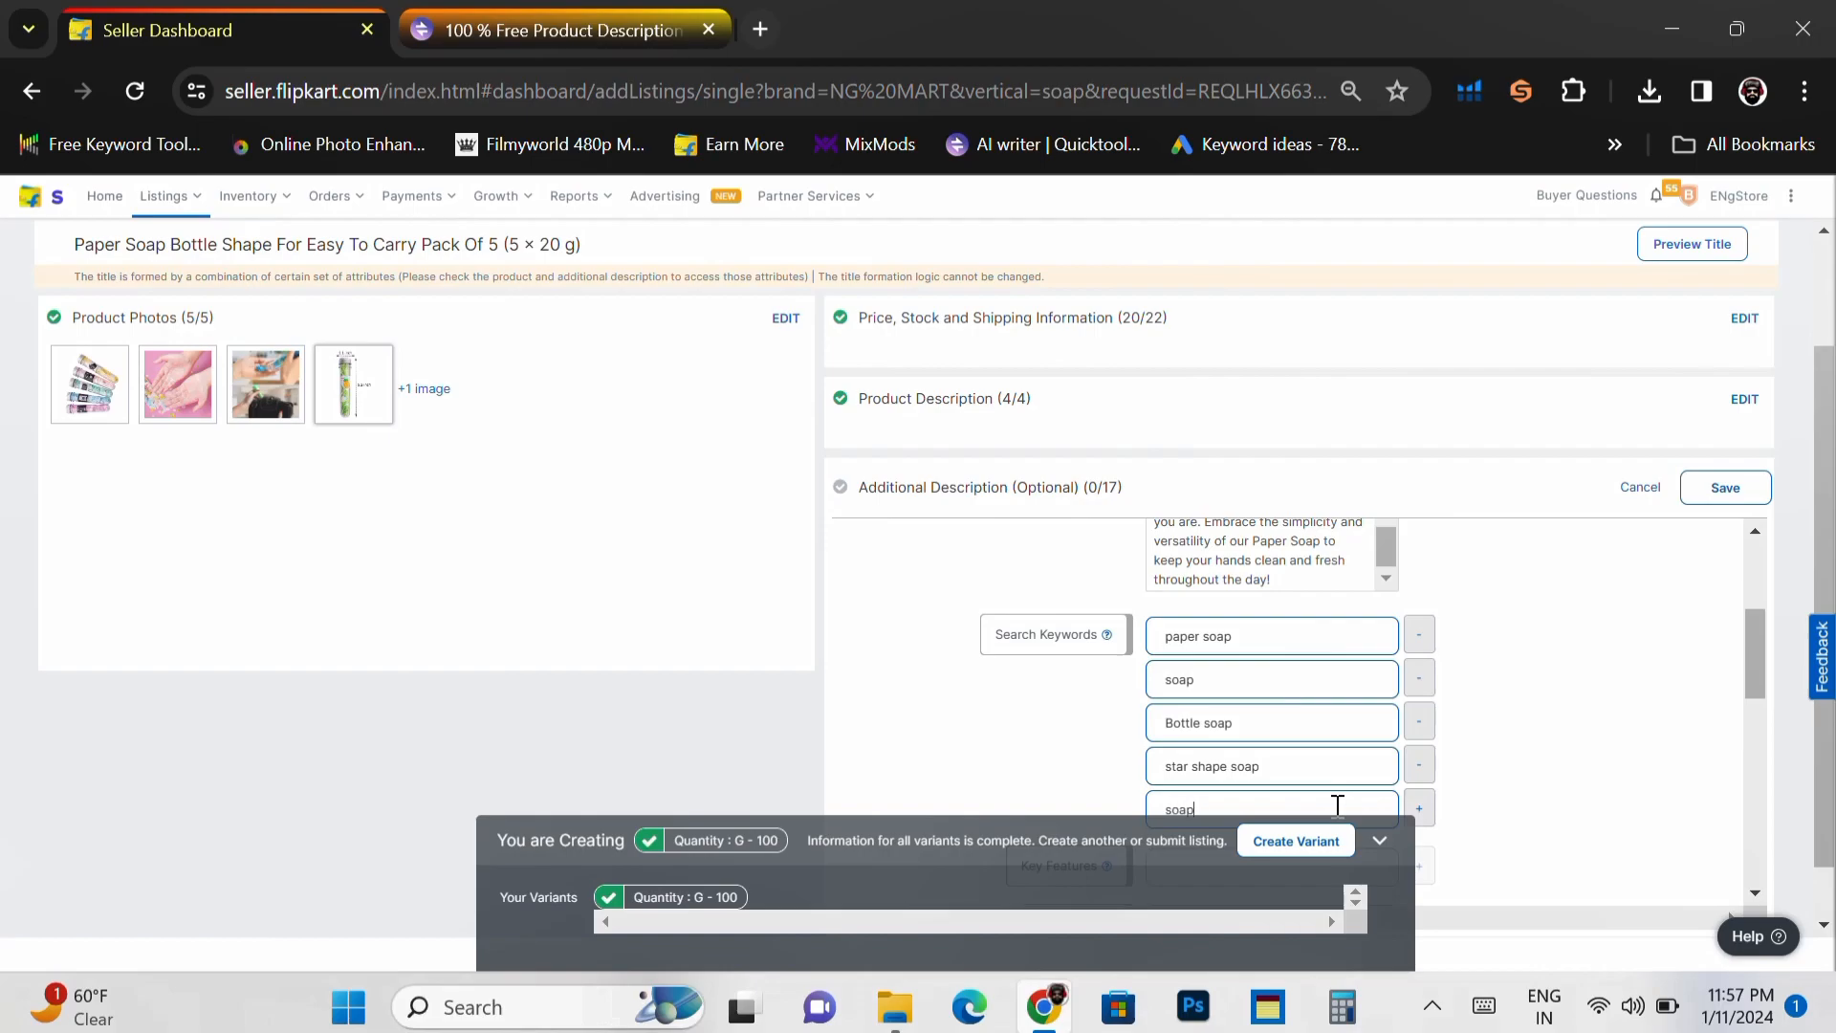
pyautogui.write(' for kids')
# - Review the remaining optional attributes of the additional description, from Key Features to Other Traits, and the entries already made
pyautogui.scroll(-2, 1580, 686)
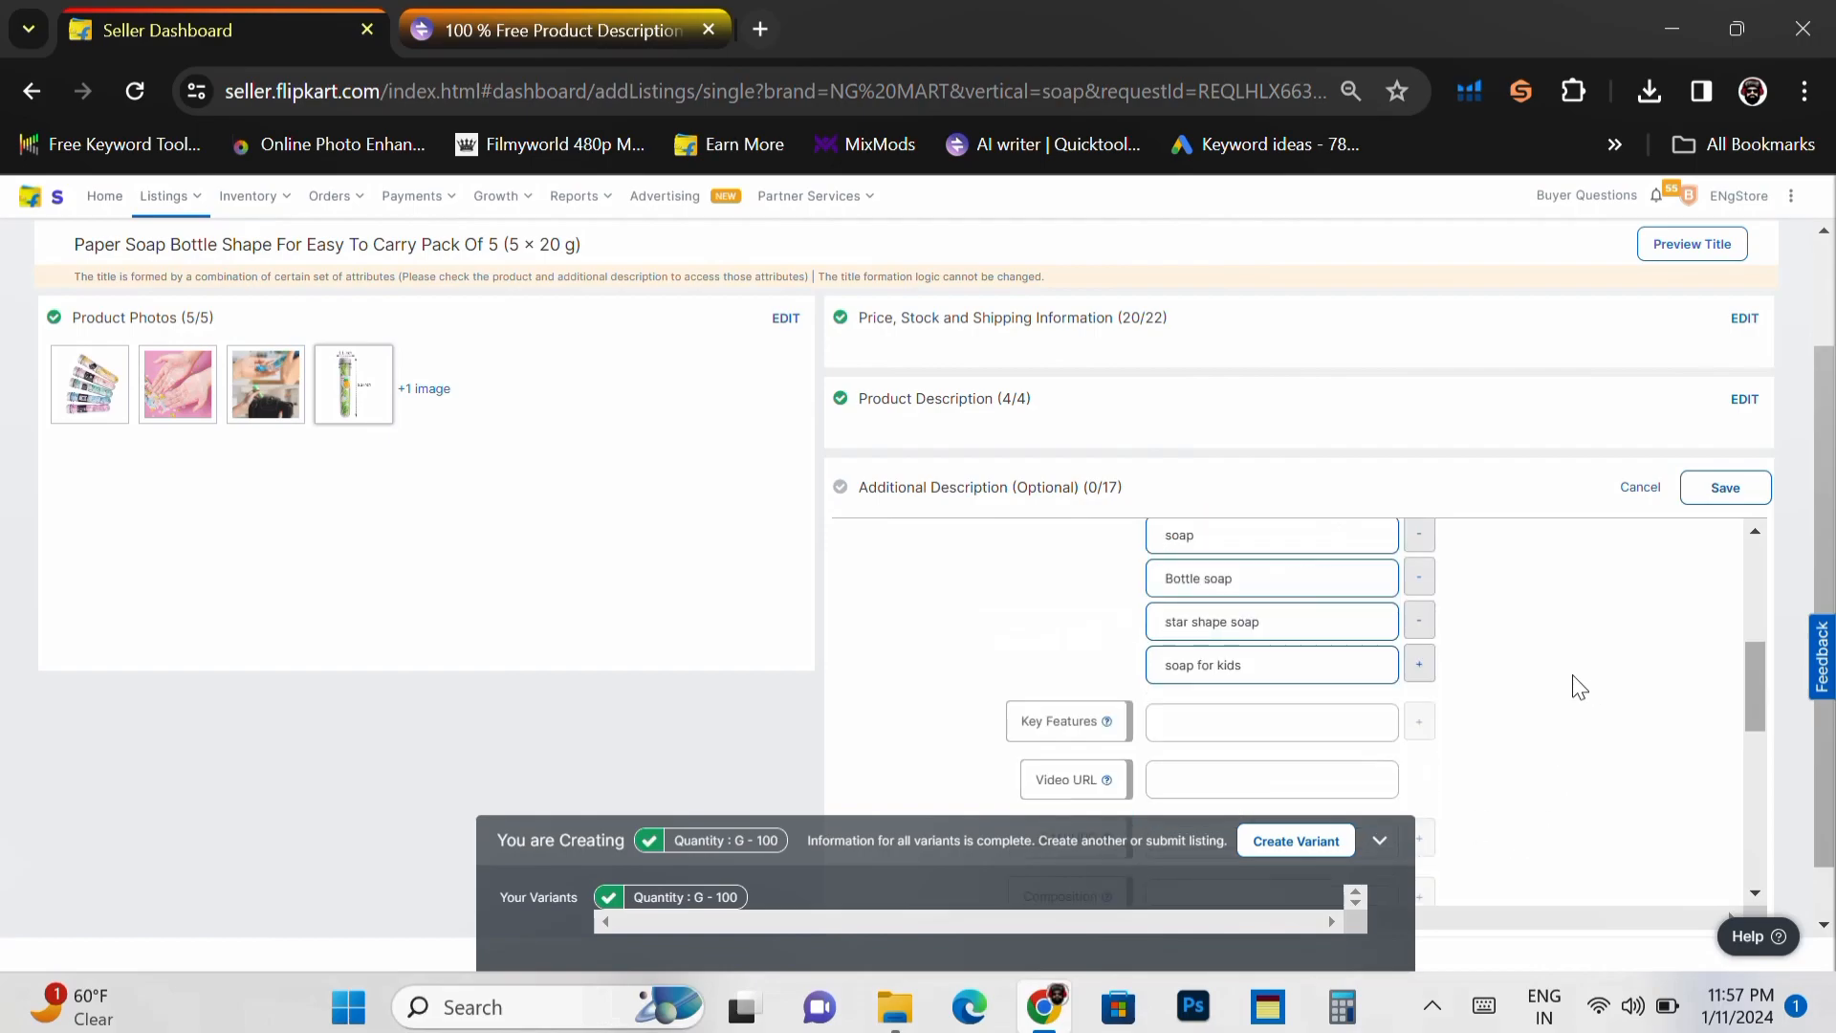
pyautogui.scroll(-2, 1568, 683)
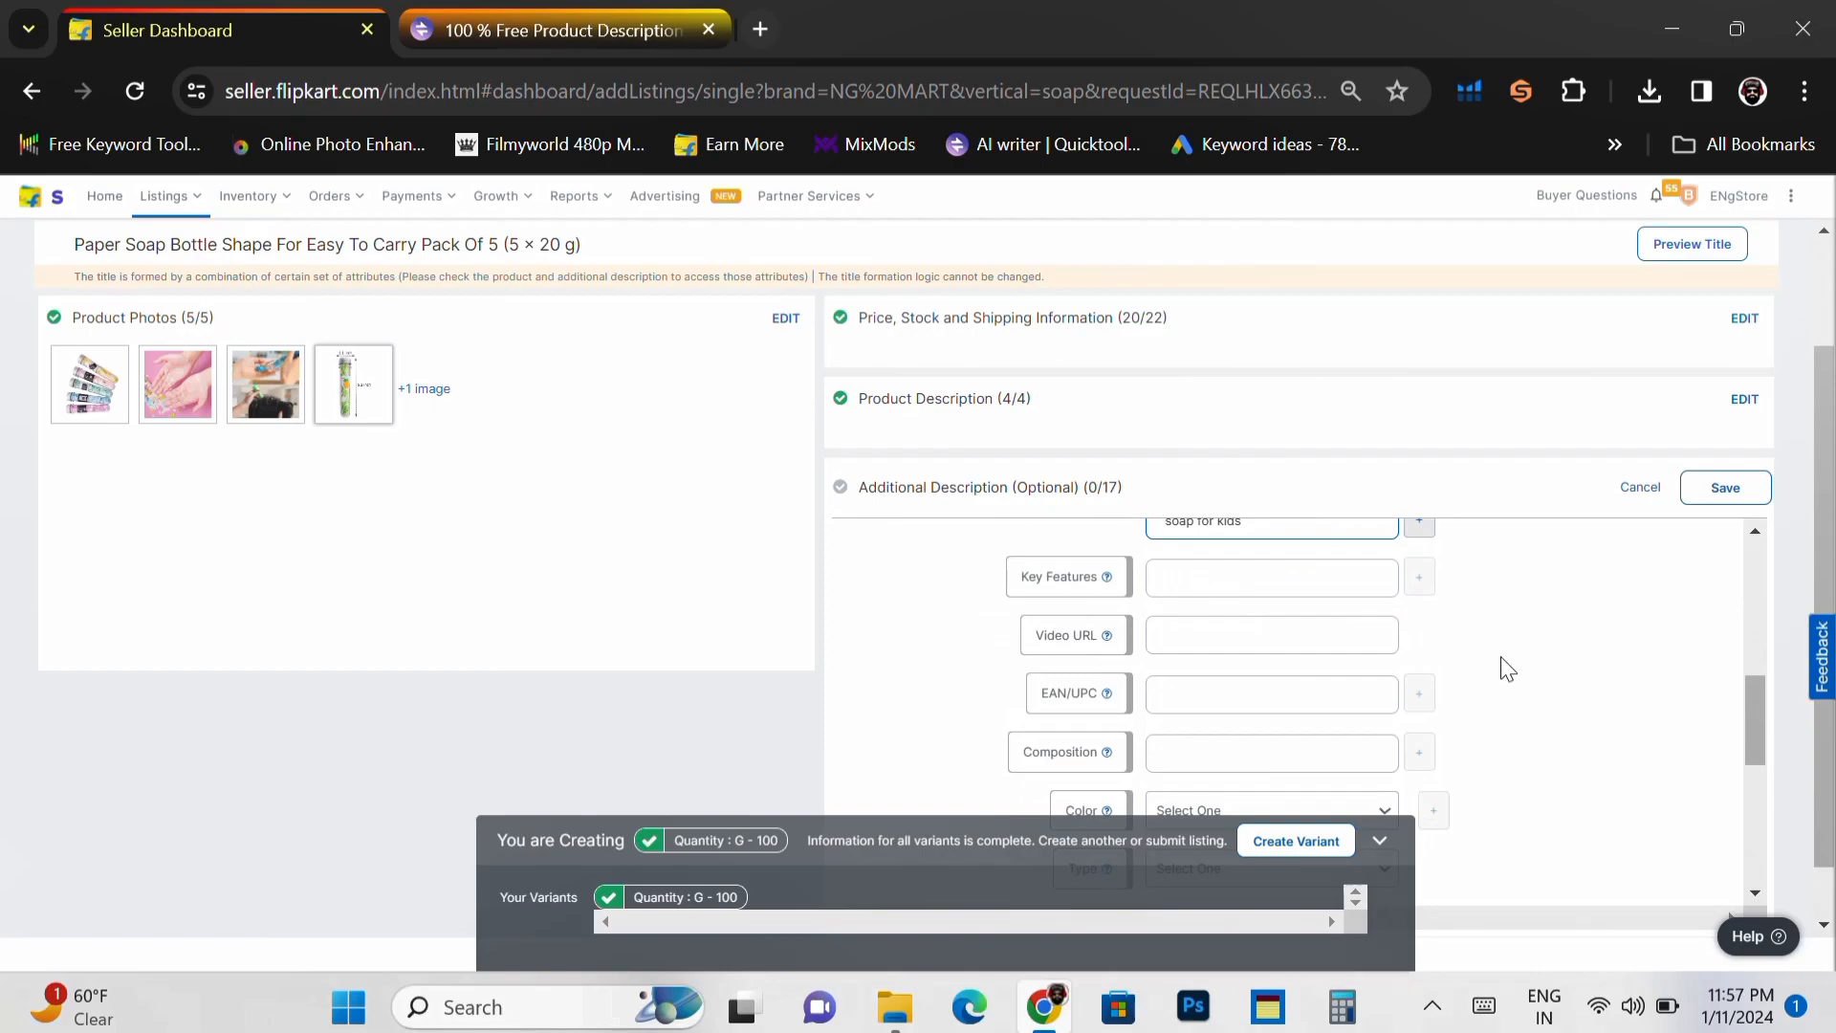
pyautogui.scroll(-3, 1260, 602)
pyautogui.click(1255, 608)
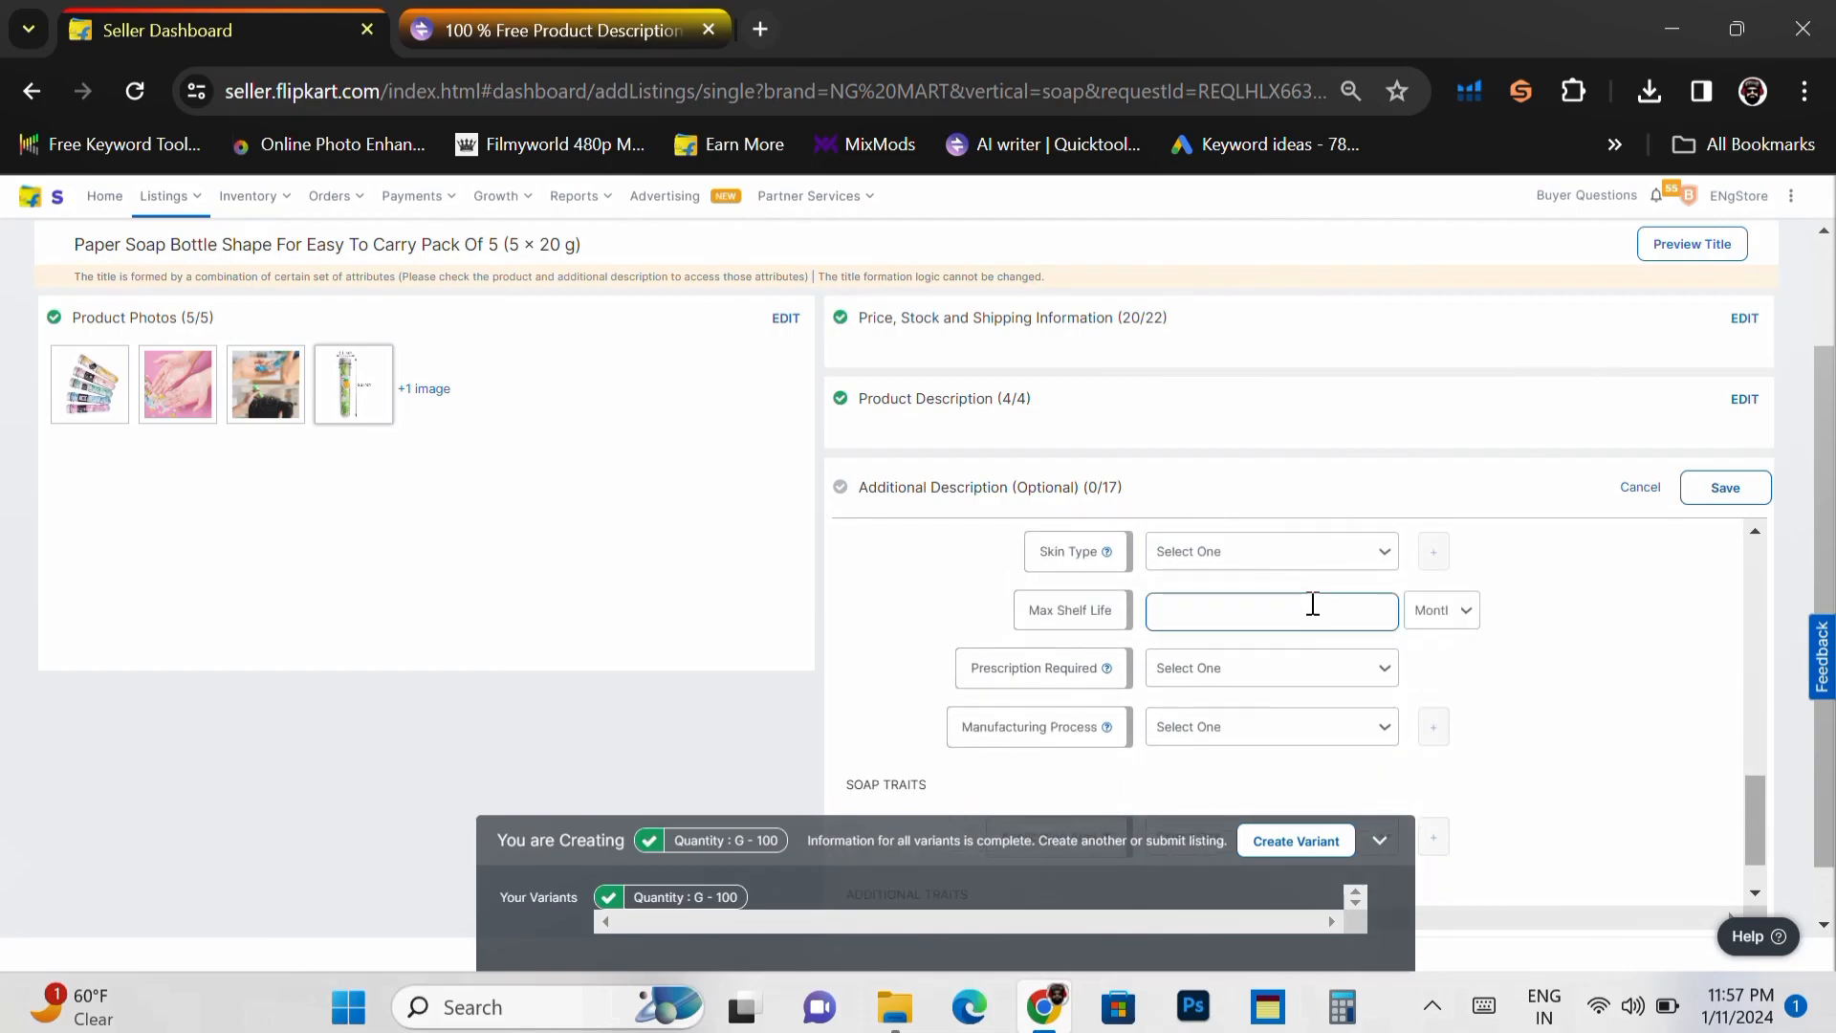
pyautogui.scroll(-1, 1281, 631)
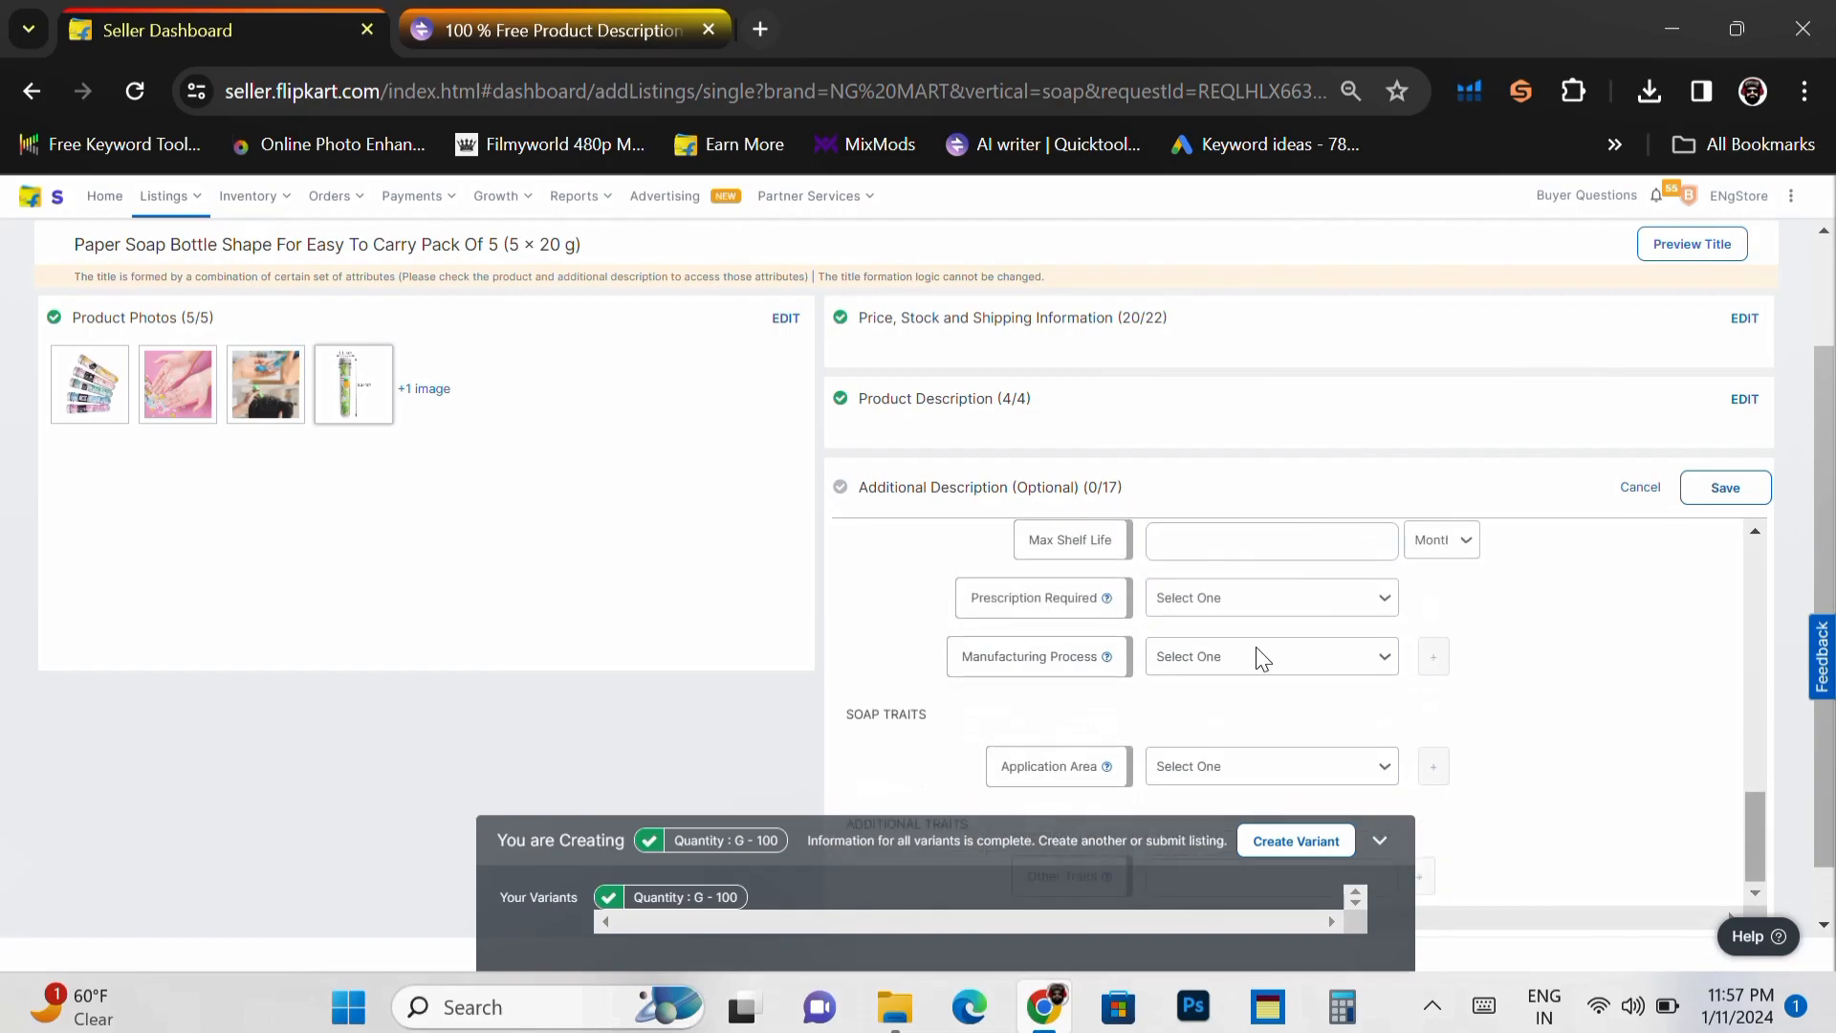
pyautogui.scroll(-1, 1260, 658)
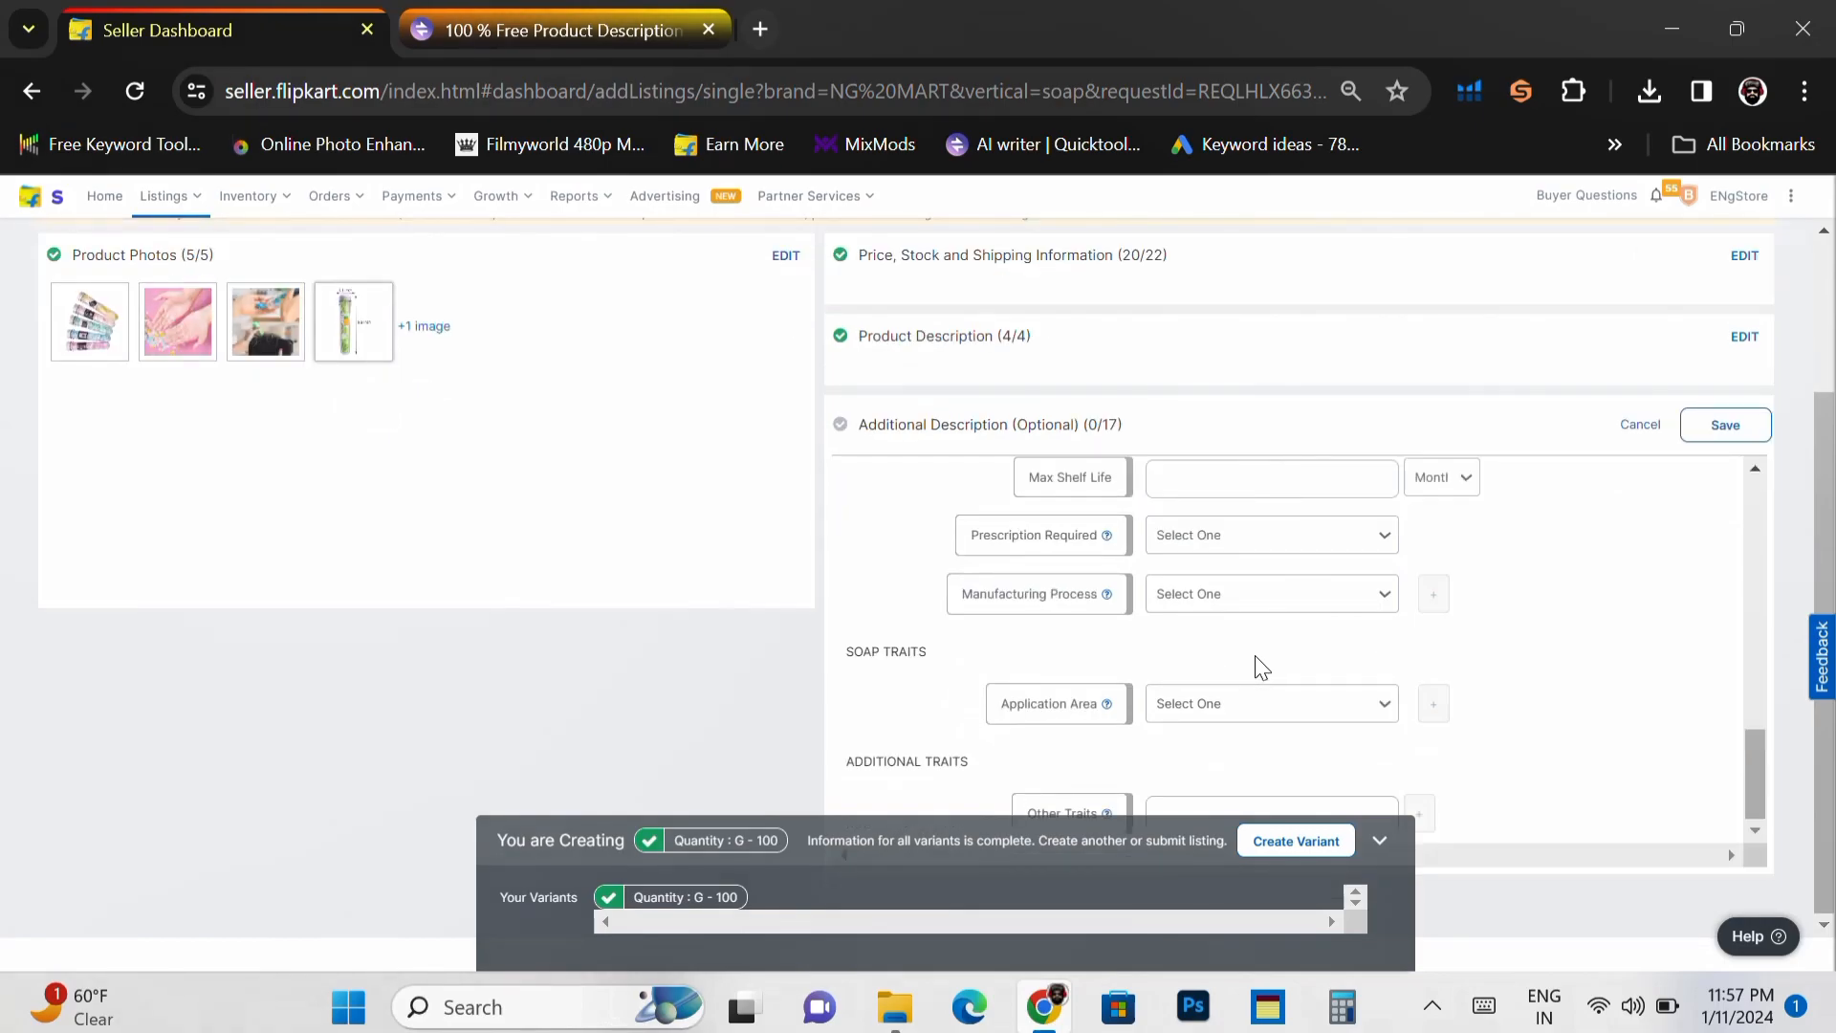
pyautogui.scroll(6, 1332, 635)
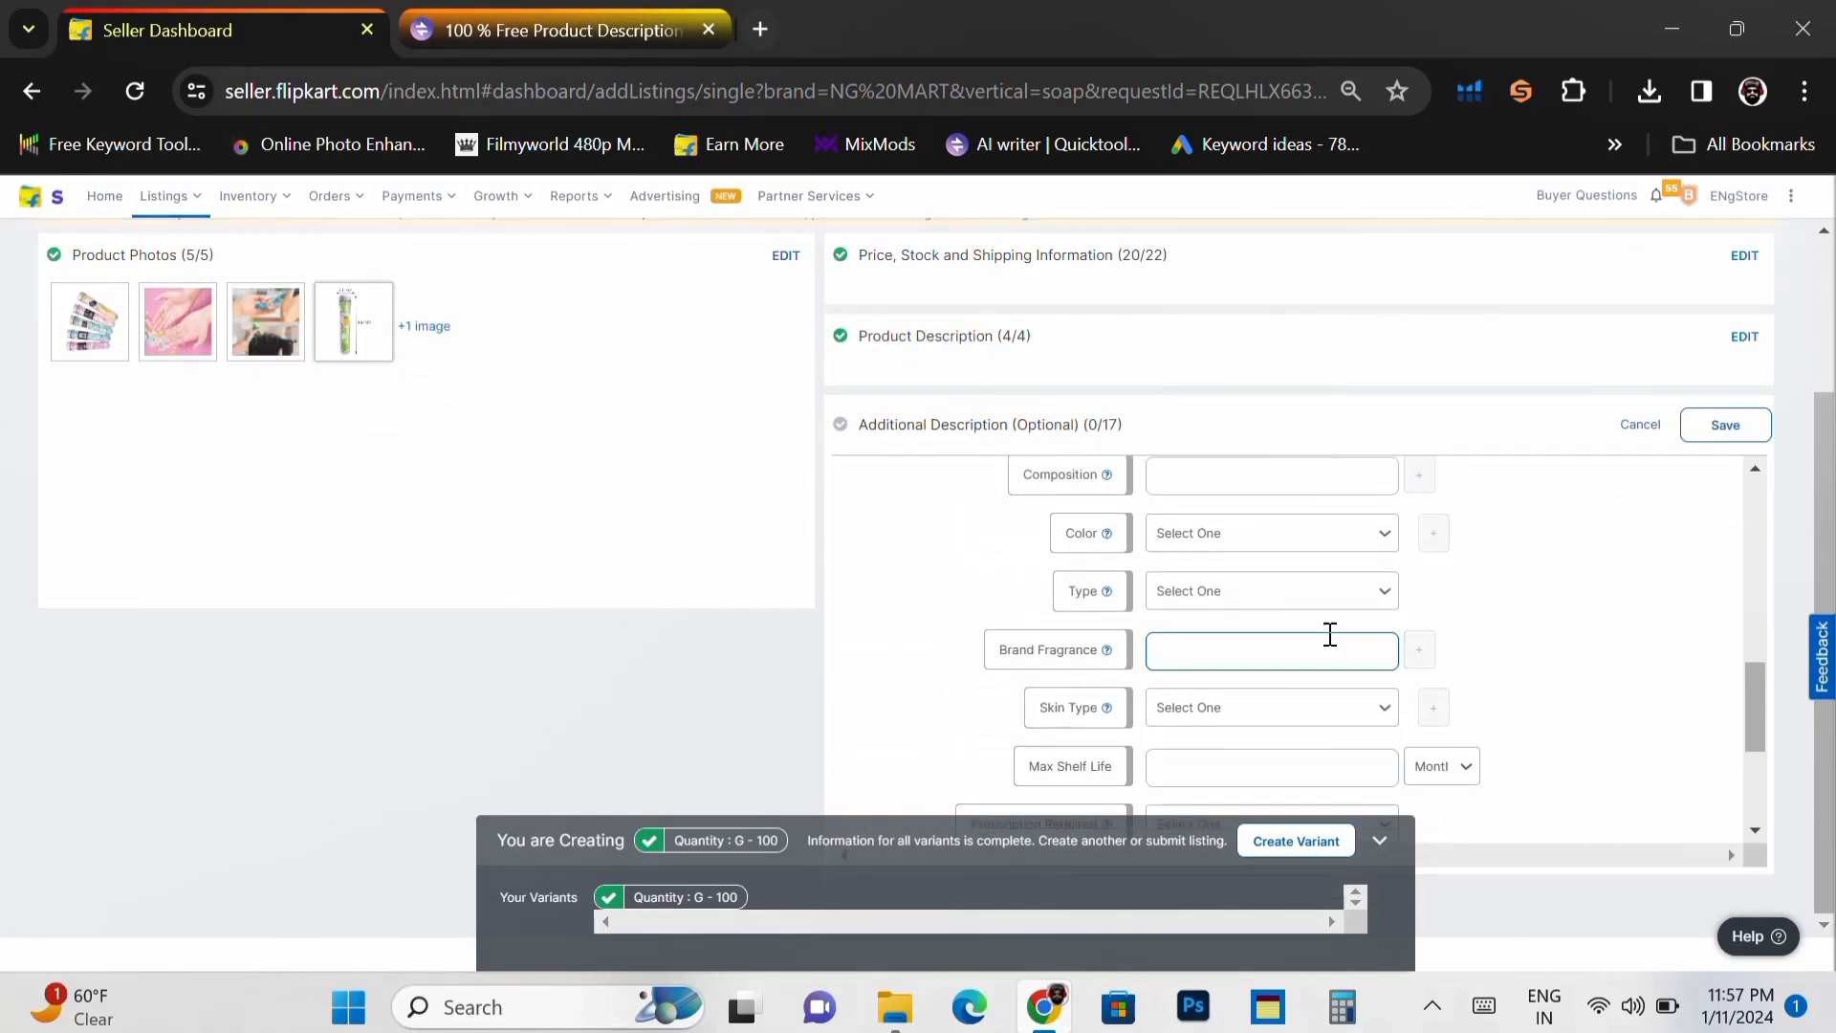
pyautogui.scroll(6, 1284, 602)
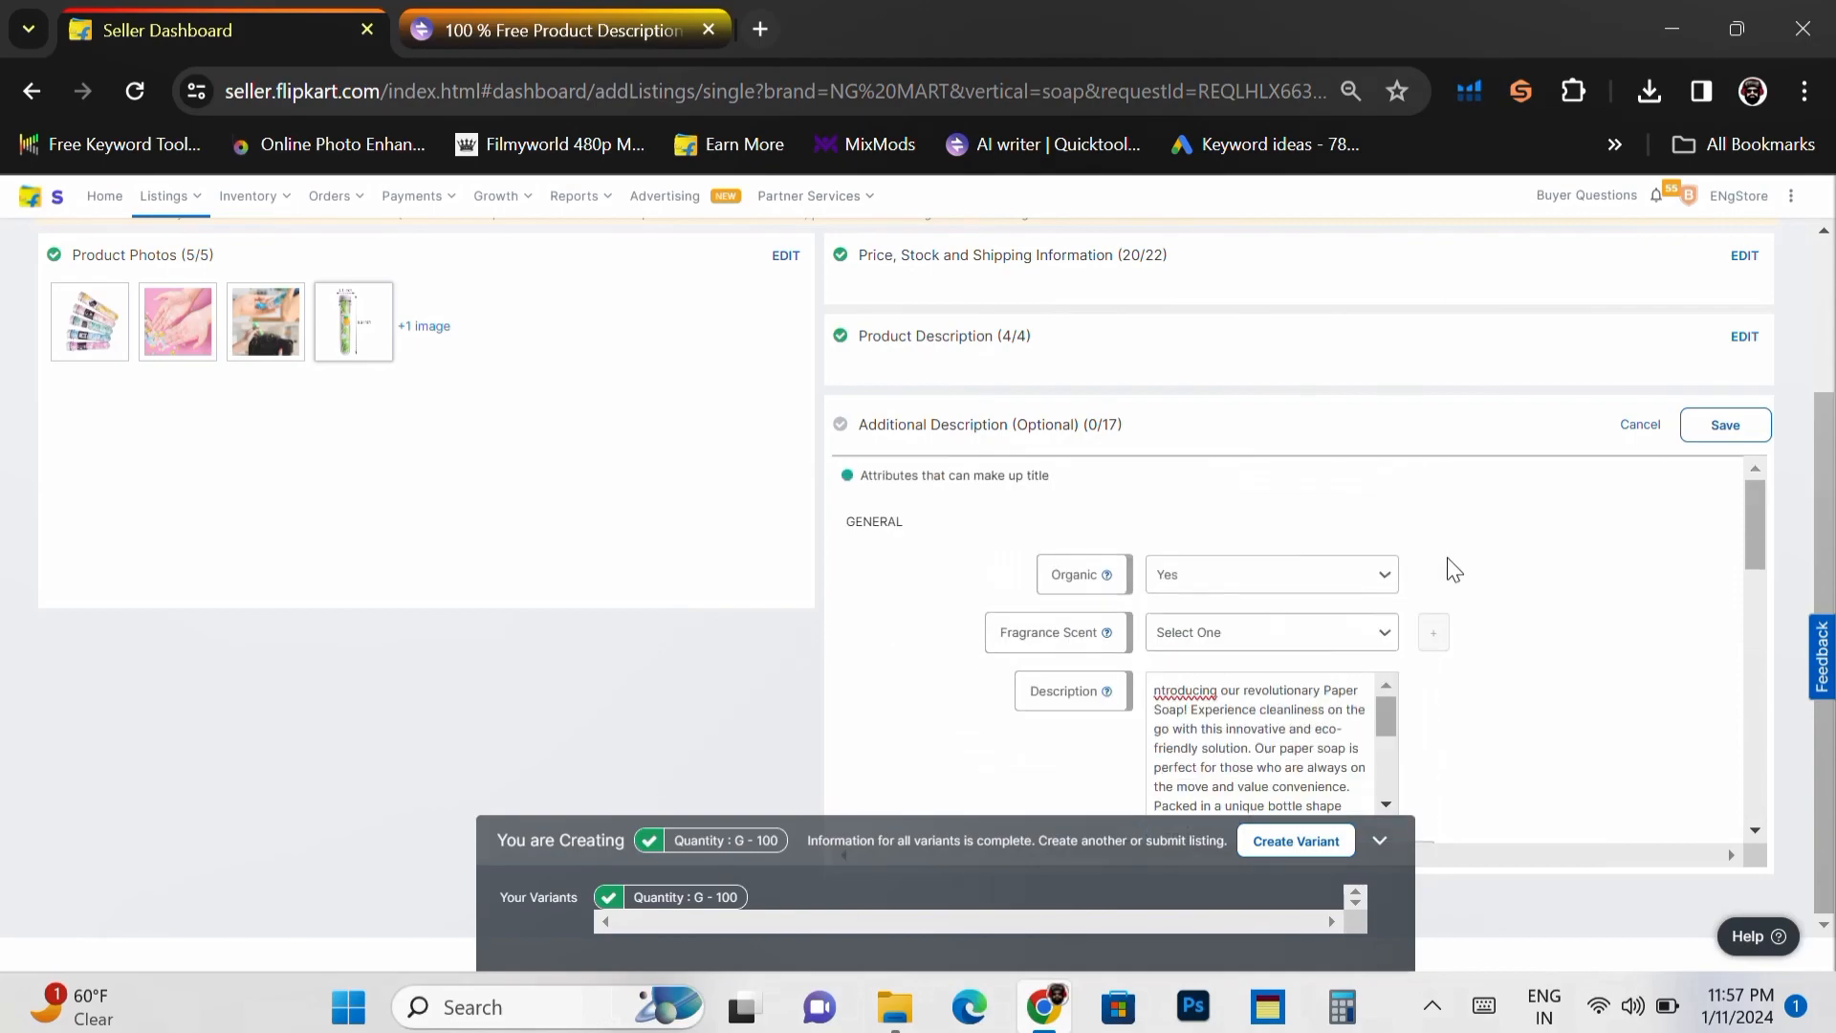
# - Save the additional description and send the finished listing to QC
pyautogui.click(1725, 425)
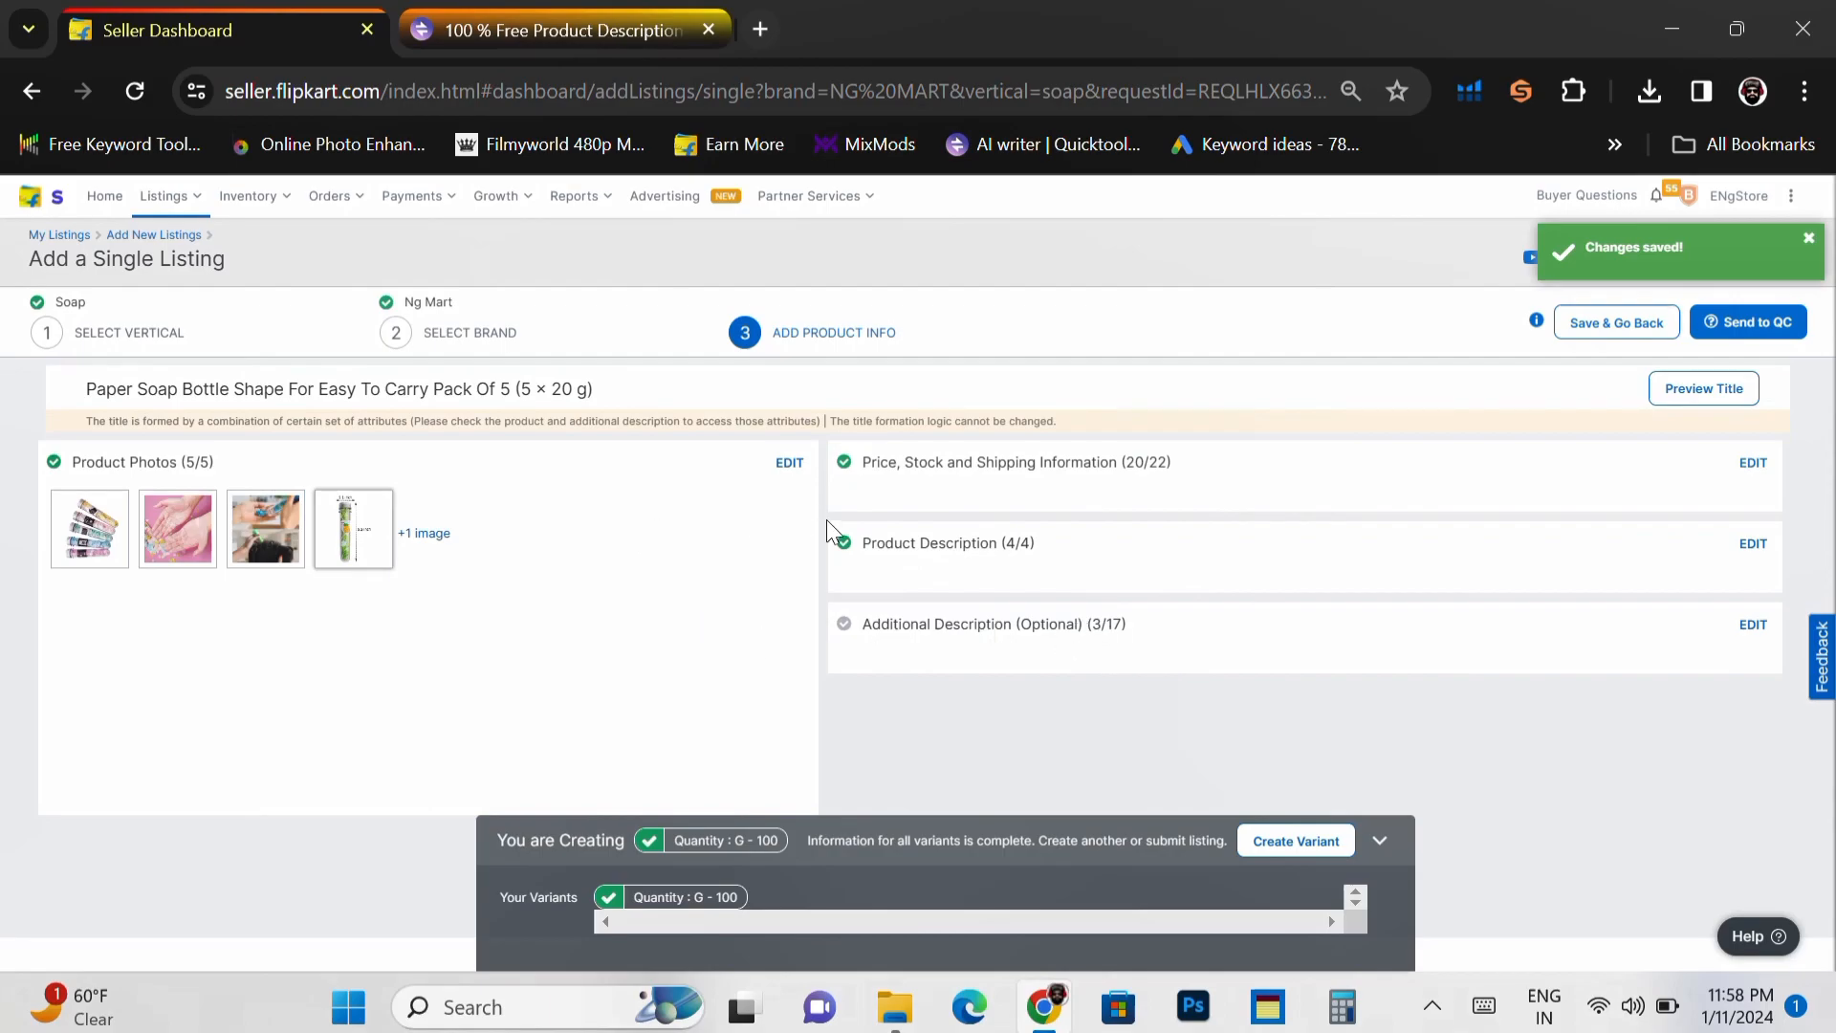
pyautogui.click(1769, 323)
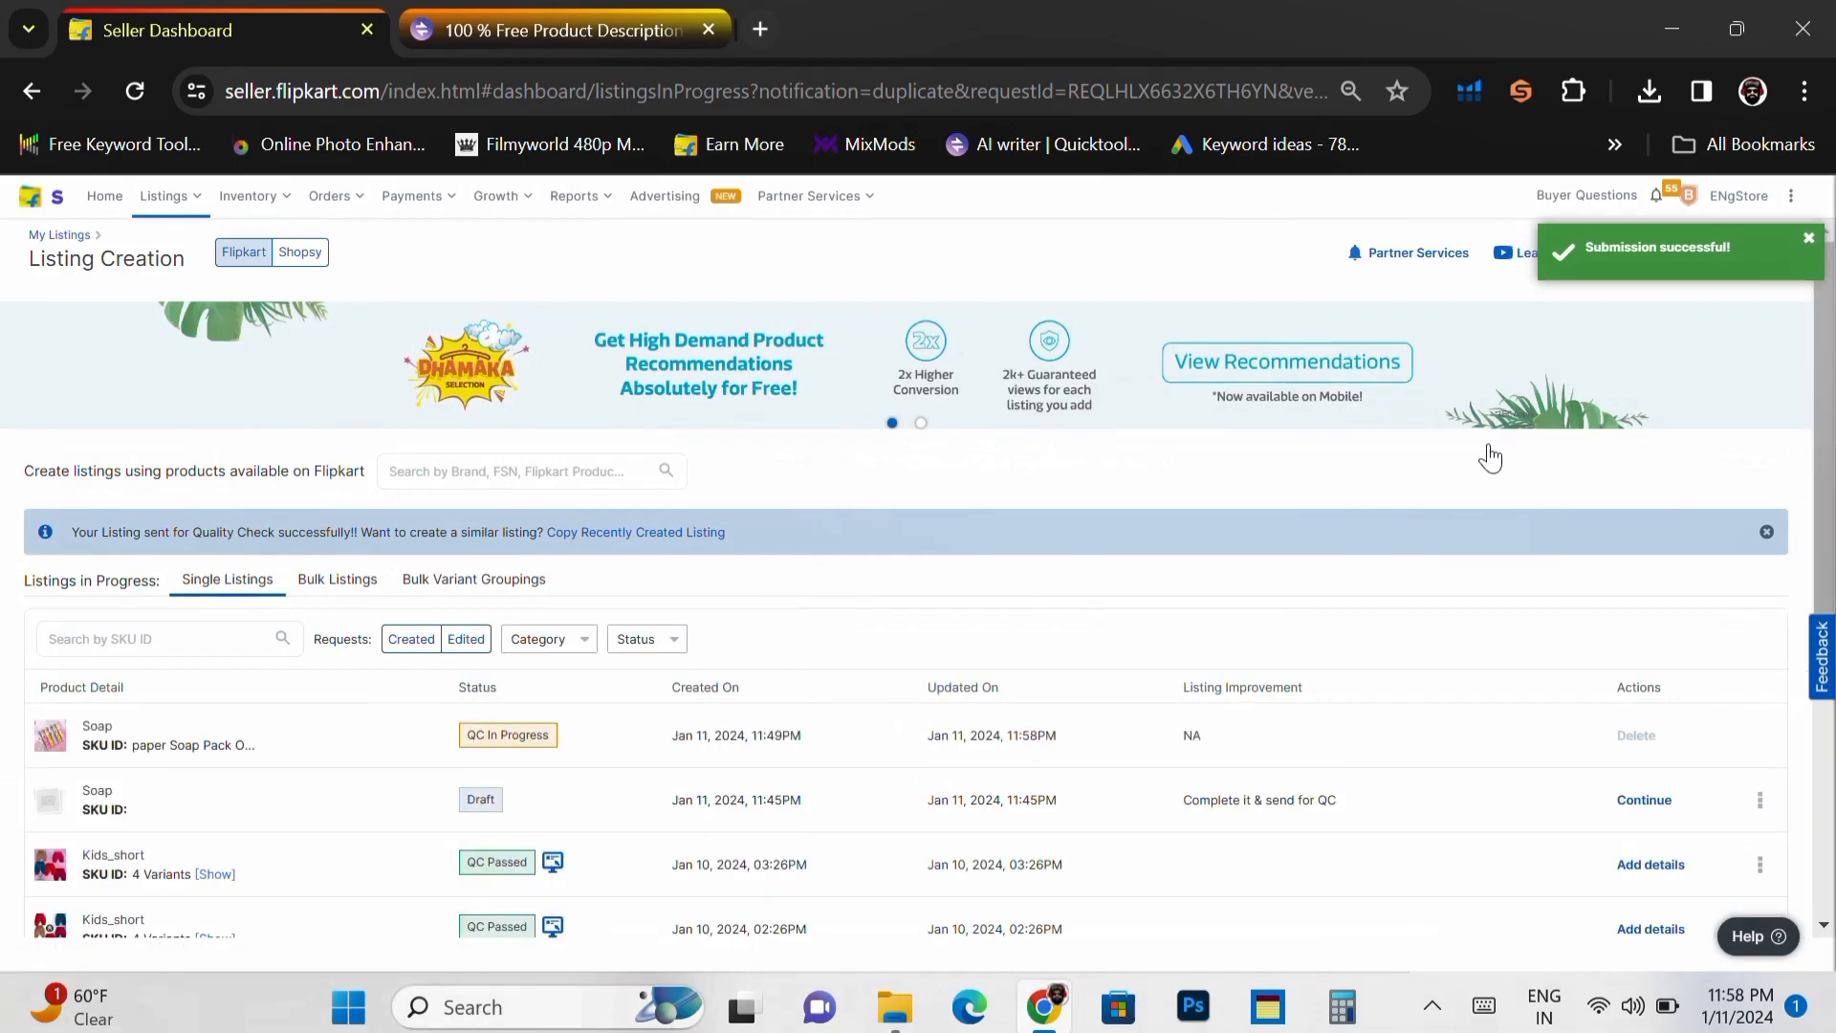